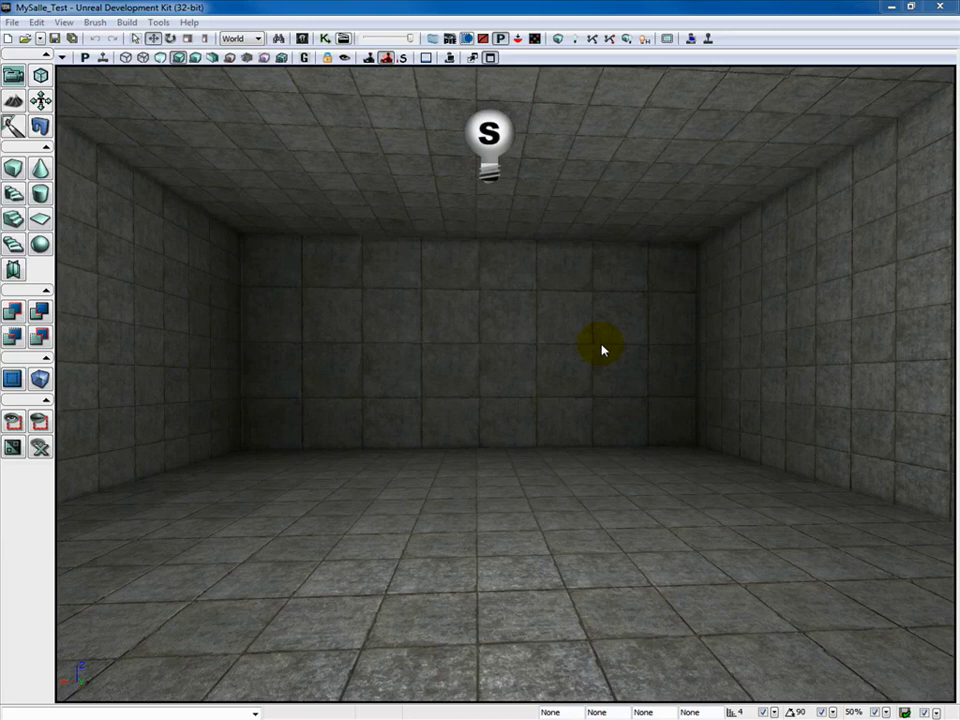
- Open the Boite static mesh from the asset library, show its collision, and generate a 6DOP simplified collision
{"action": "key", "text": "ctrl+shift+f"}
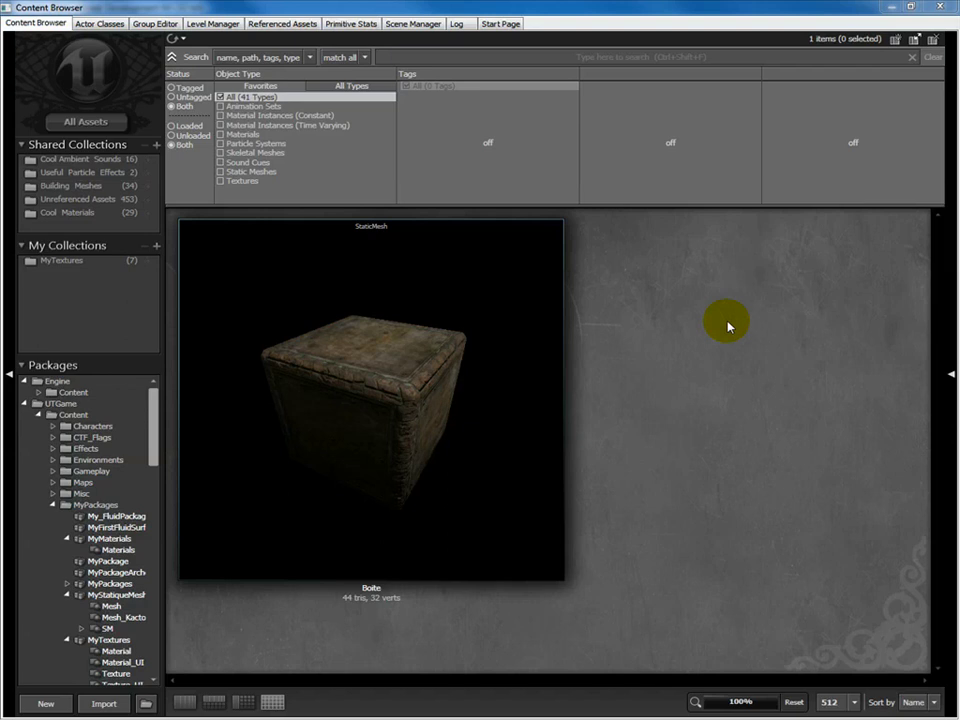
{"action": "double_click", "coordinate": [372, 357]}
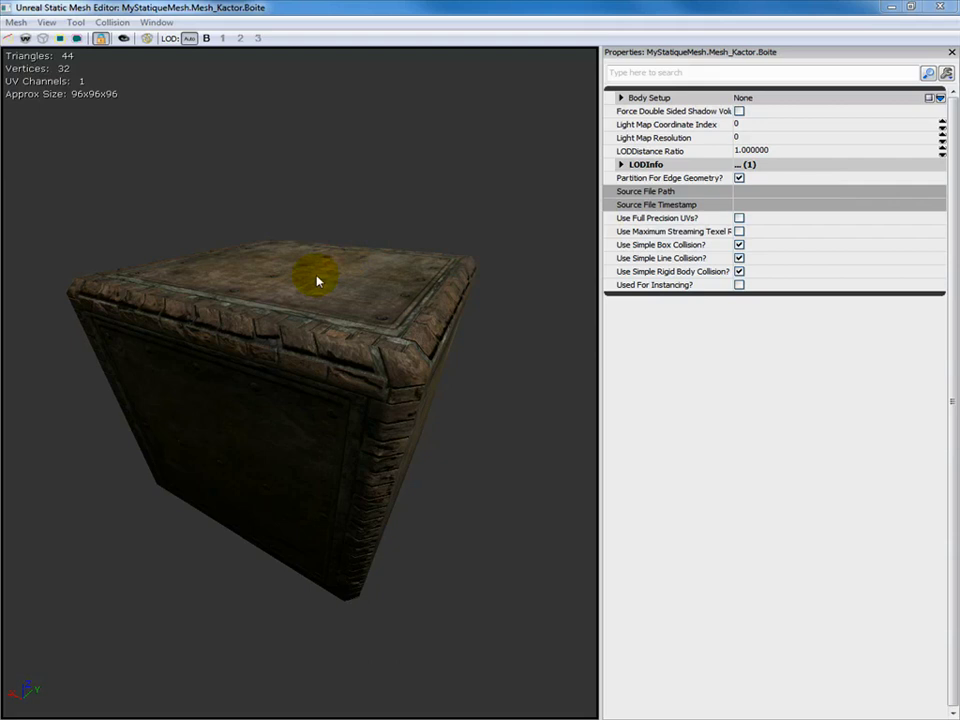
{"action": "left_click", "coordinate": [76, 39]}
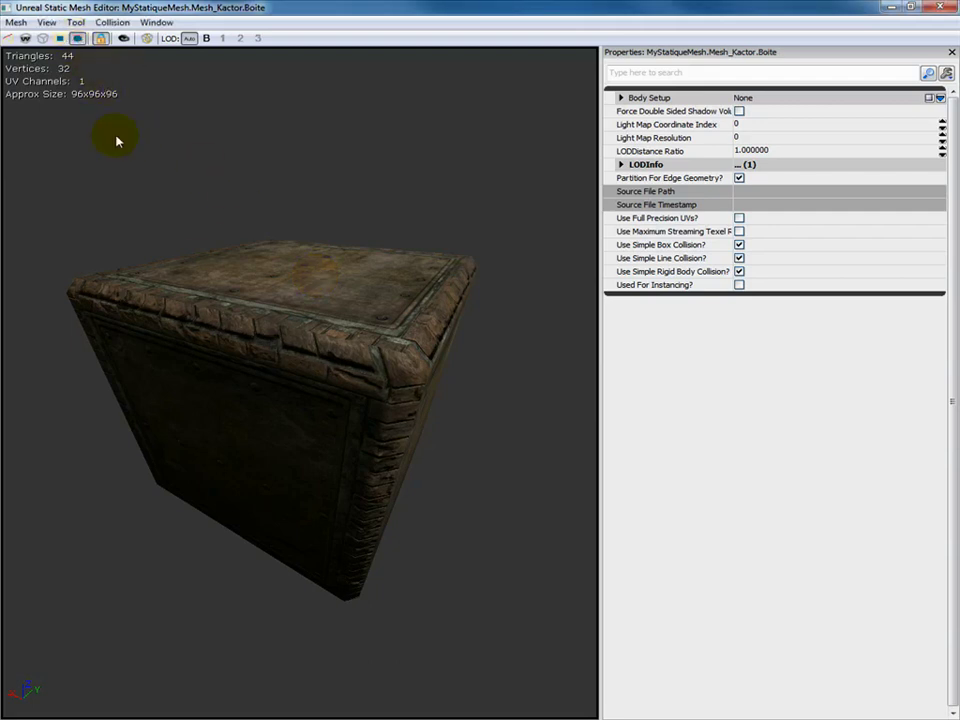
{"action": "left_click", "coordinate": [122, 25]}
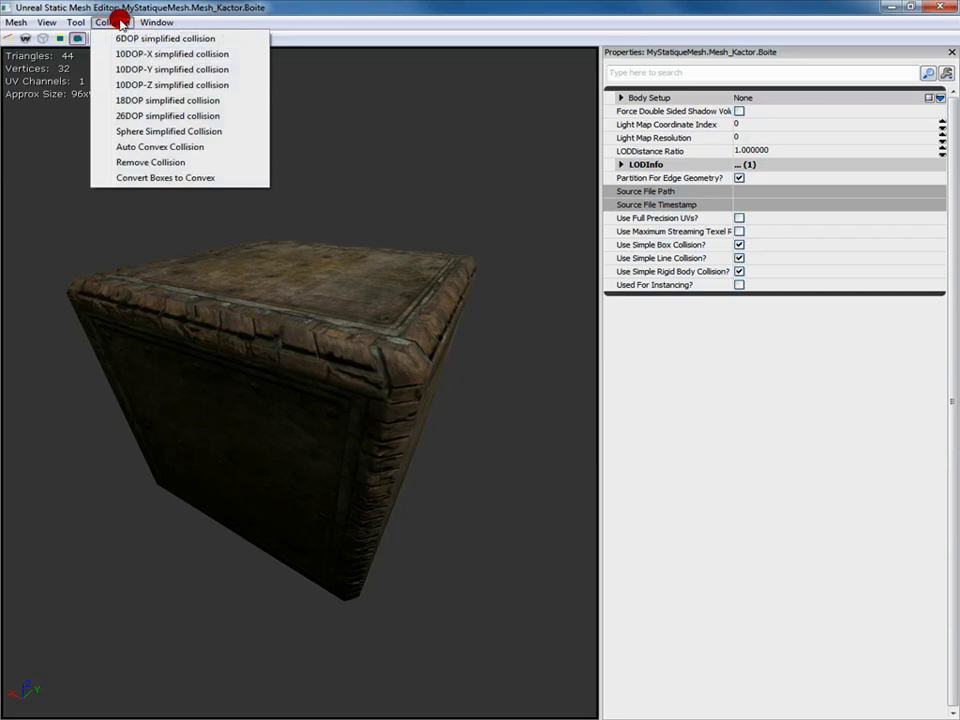
{"action": "left_click", "coordinate": [147, 42]}
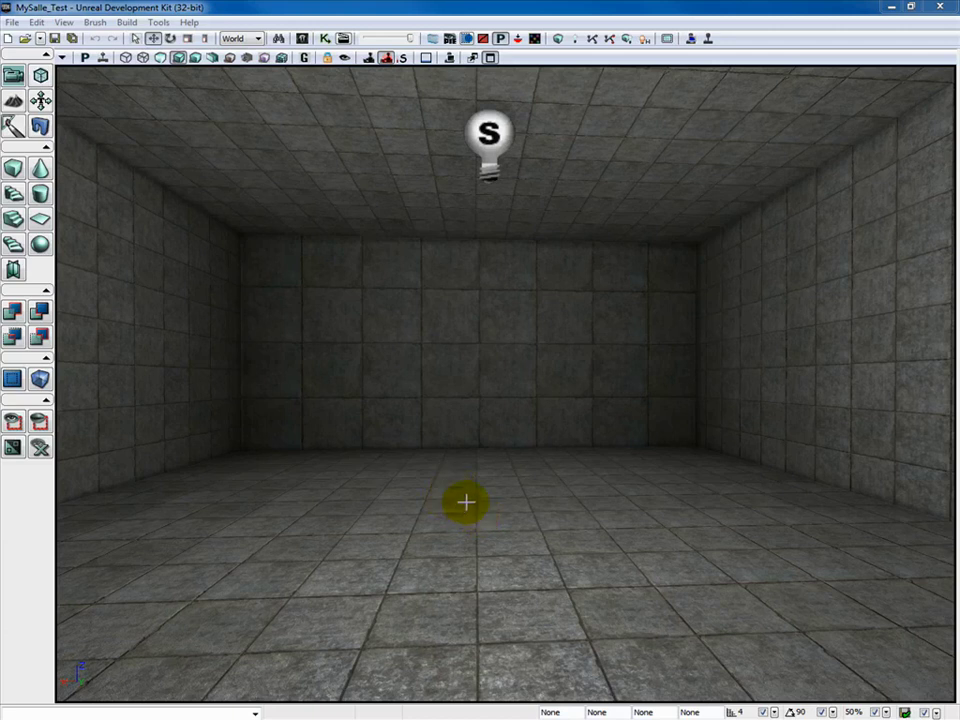
- Add the Boite mesh as a KActor on the room's floor
{"action": "right_click", "coordinate": [466, 502]}
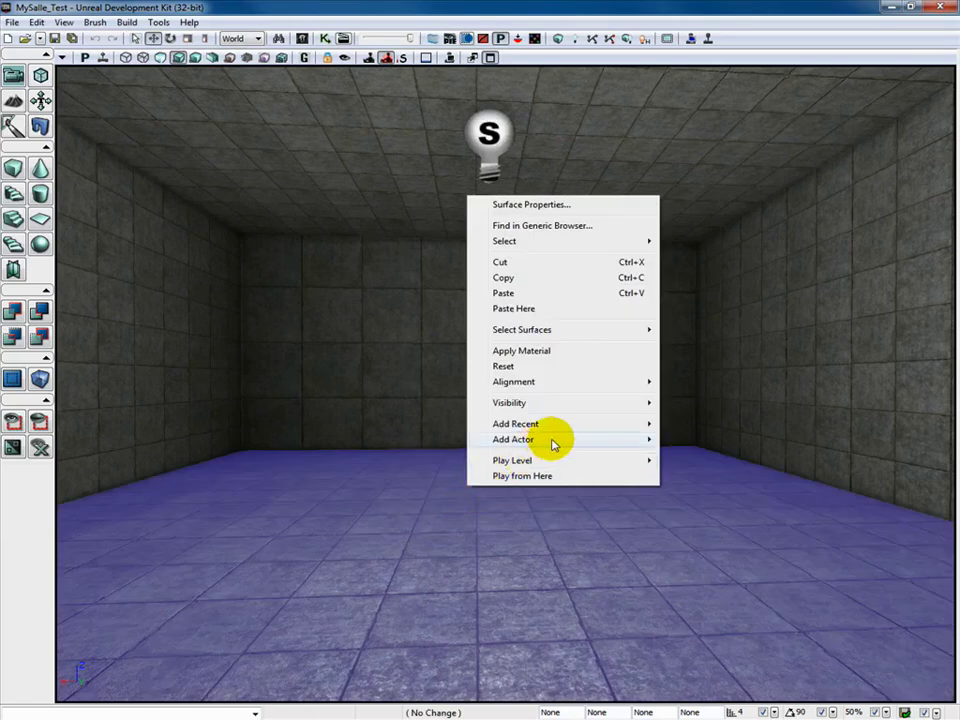
{"action": "mouse_move", "coordinate": [553, 443]}
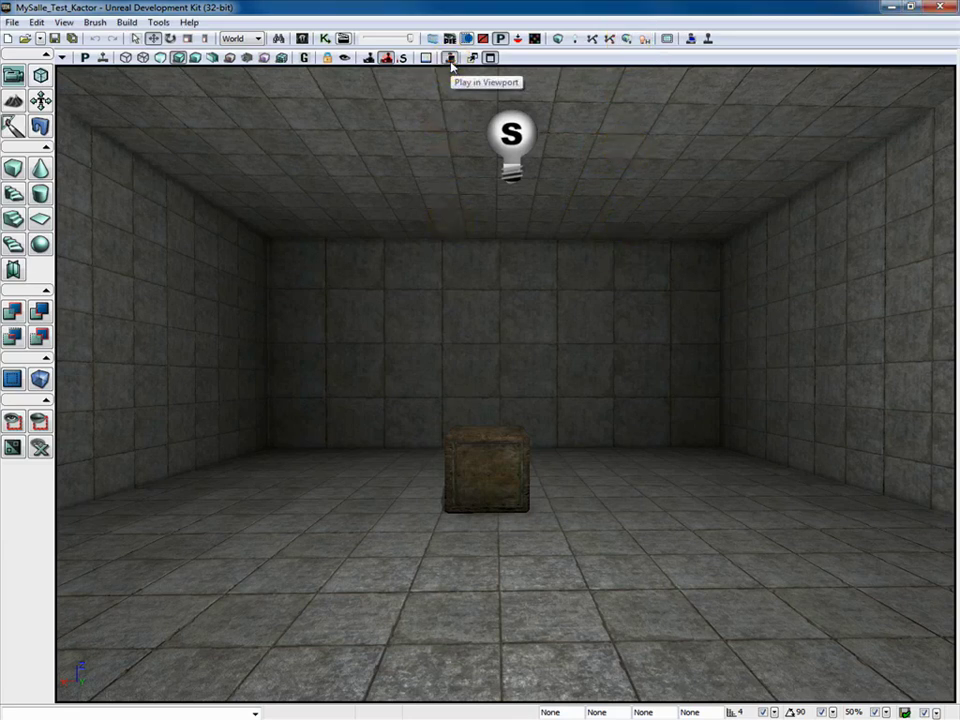
- Play the level in the viewport, switch weapons, and shoot and move the box to test its physics, then exit
{"action": "left_click", "coordinate": [449, 57]}
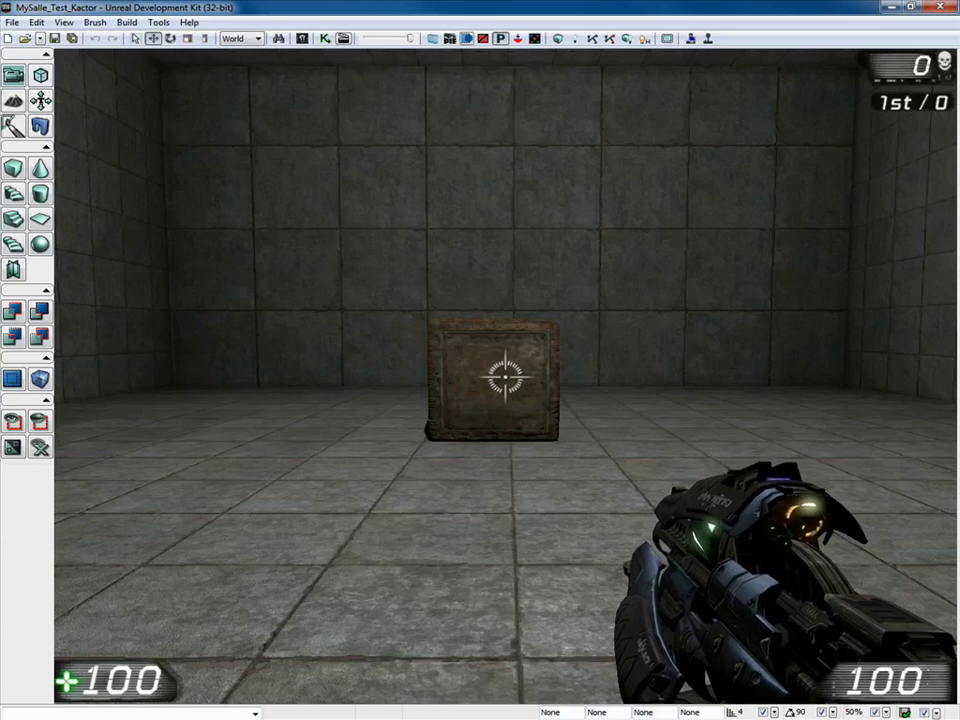
{"action": "scroll", "coordinate": [505, 377], "scroll_direction": "down", "scroll_amount": 1}
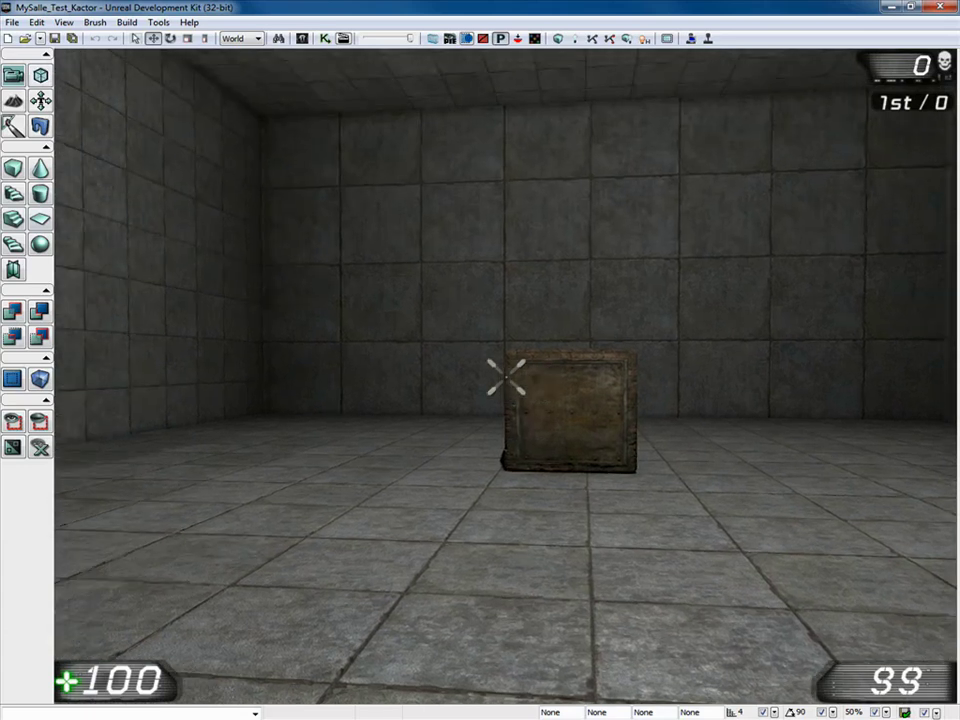
{"action": "left_click", "coordinate": [505, 377]}
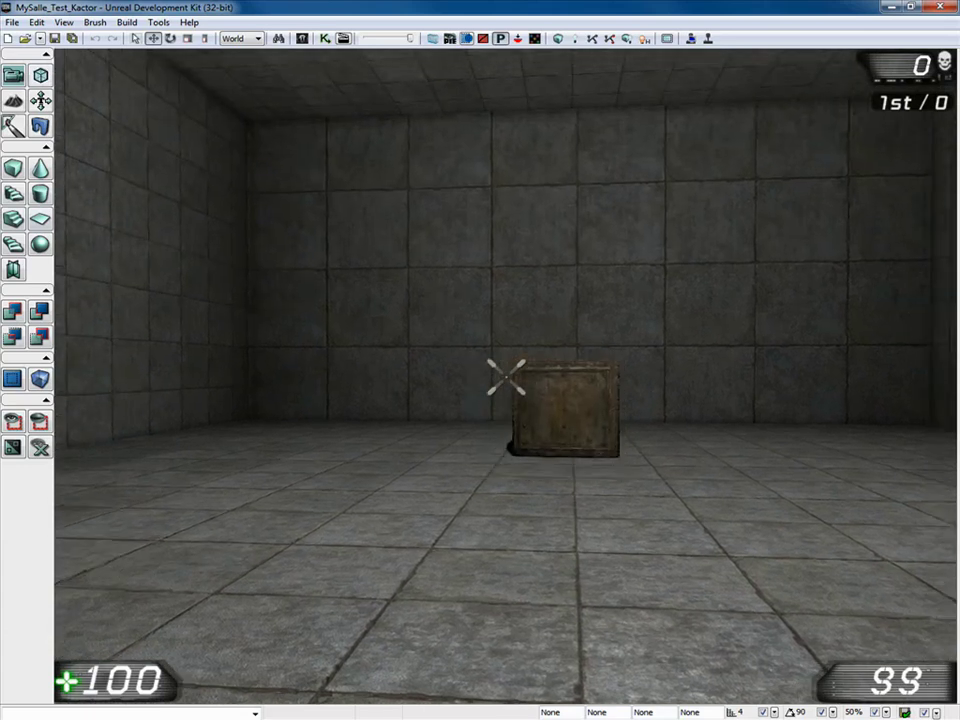
{"action": "key", "text": "w"}
{"action": "left_click", "coordinate": [506, 377]}
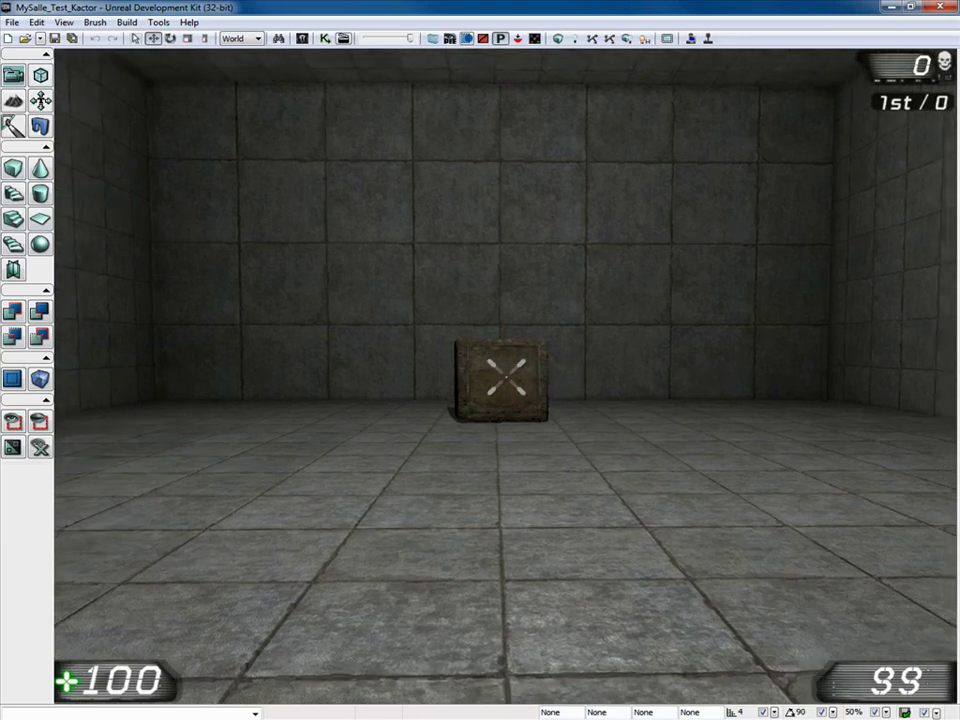
{"action": "right_click_drag", "start_coordinate": [506, 377], "coordinate": [506, 377]}
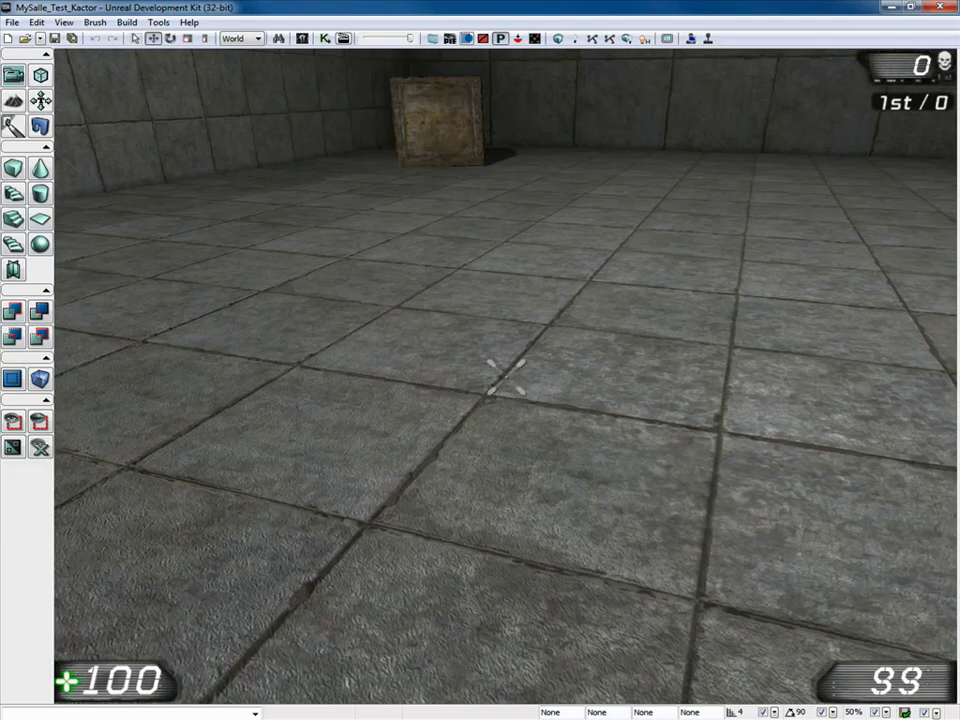
{"action": "key", "text": "Escape"}
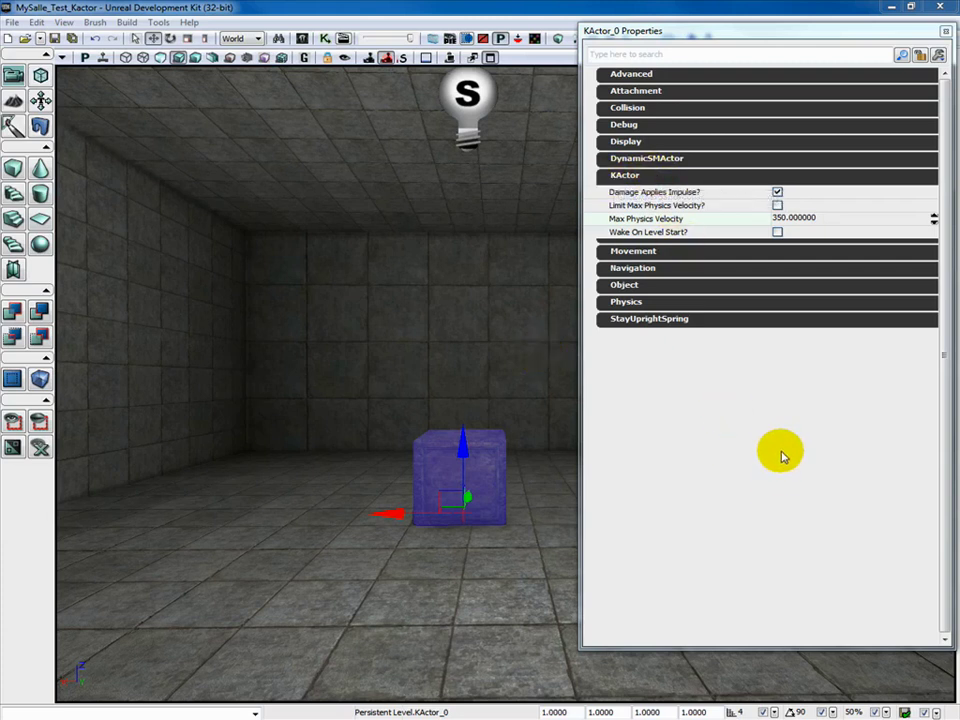
- Enable Wake On Level Start and Limit Max Physics Velocity for the box's KActor and open Max Physics Velocity for editing
{"action": "left_click", "coordinate": [778, 233]}
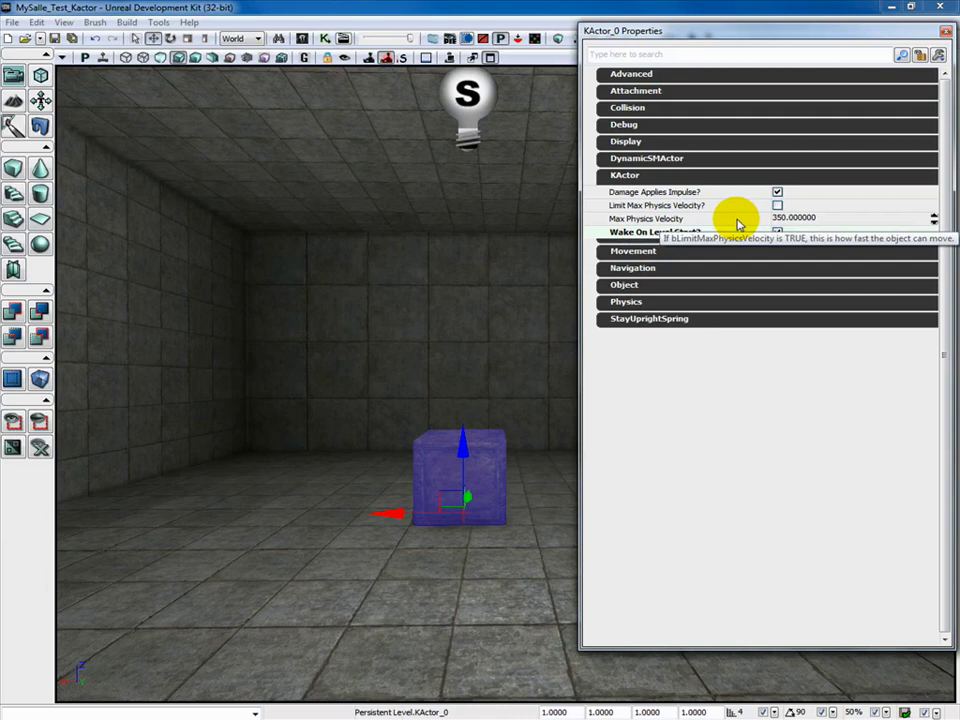
{"action": "left_click", "coordinate": [777, 205]}
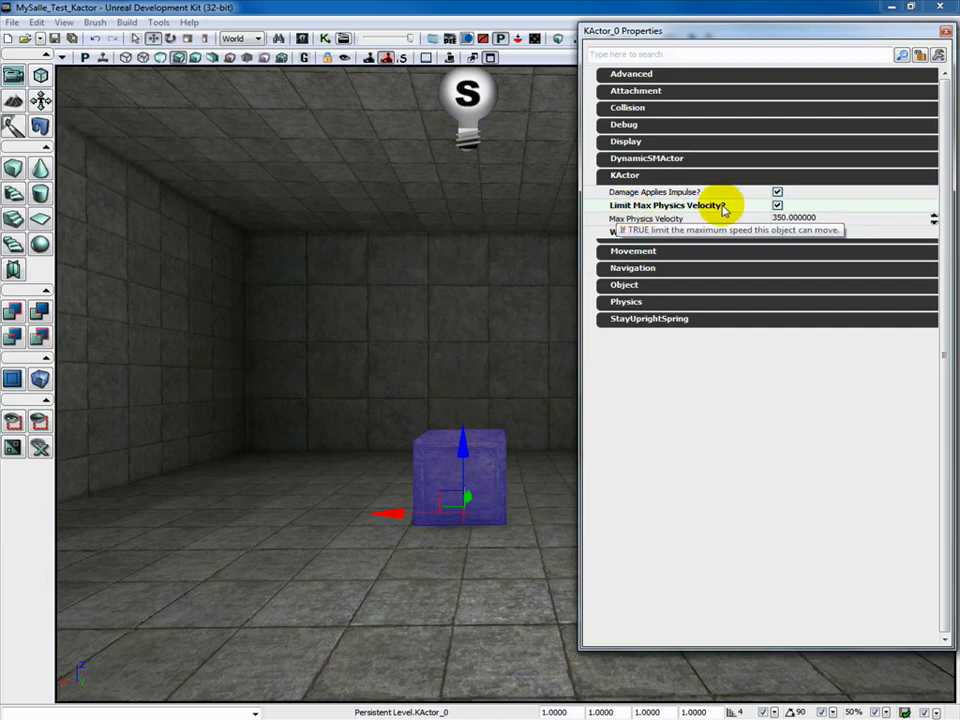
{"action": "left_click", "coordinate": [829, 219]}
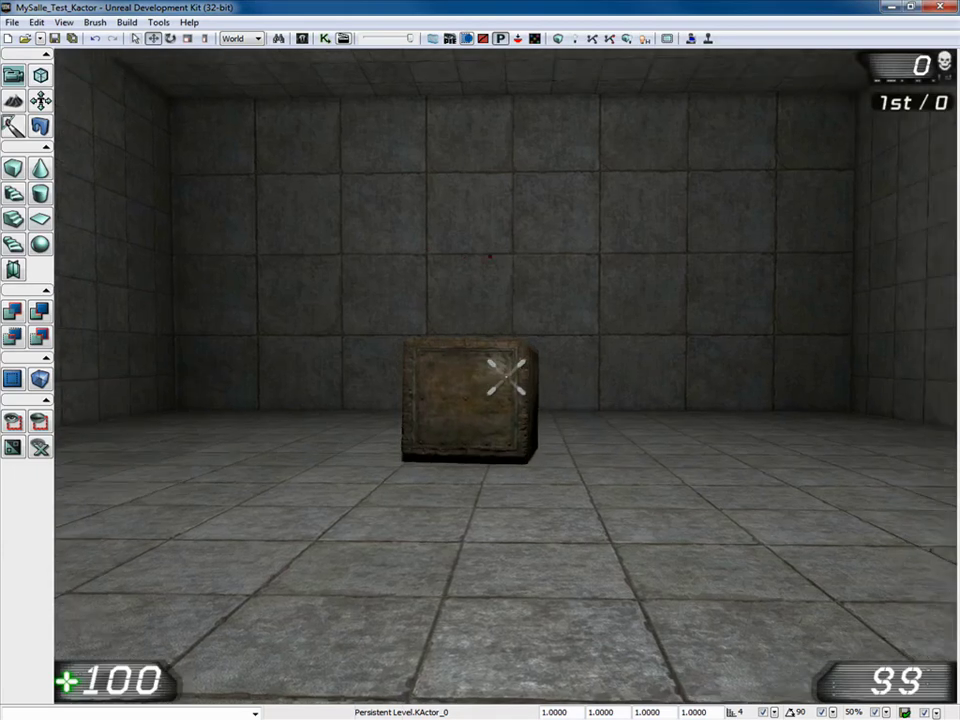
- Lift and move the box with the Physics Gun in a play test, then leave play mode
{"action": "left_click", "coordinate": [505, 377]}
{"action": "left_click", "coordinate": [477, 260]}
{"action": "right_click", "coordinate": [477, 260]}
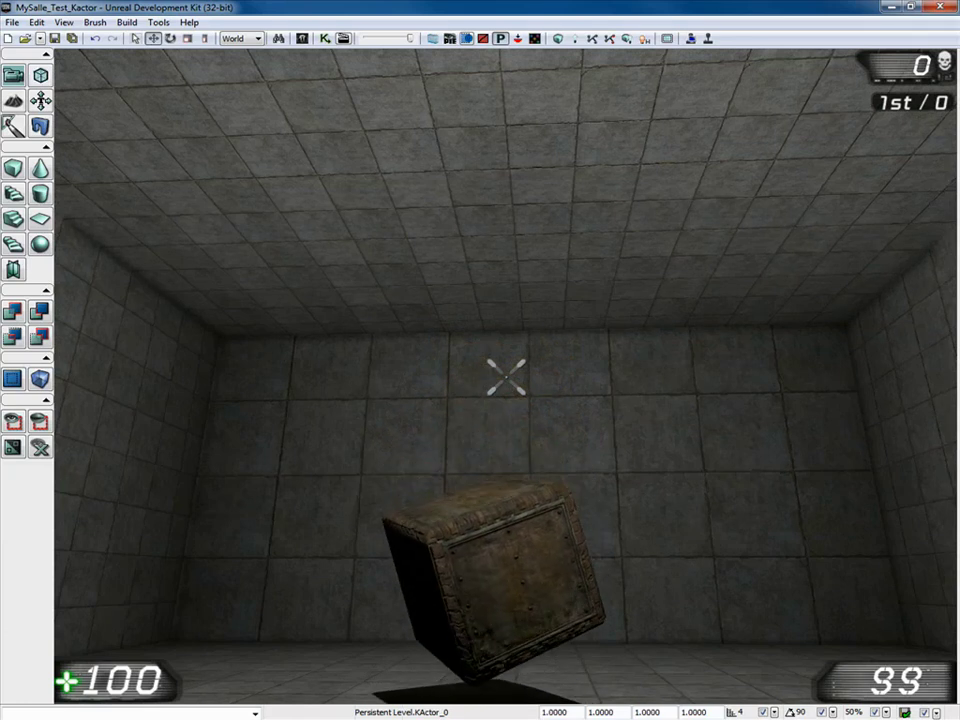
{"action": "key", "text": "Escape"}
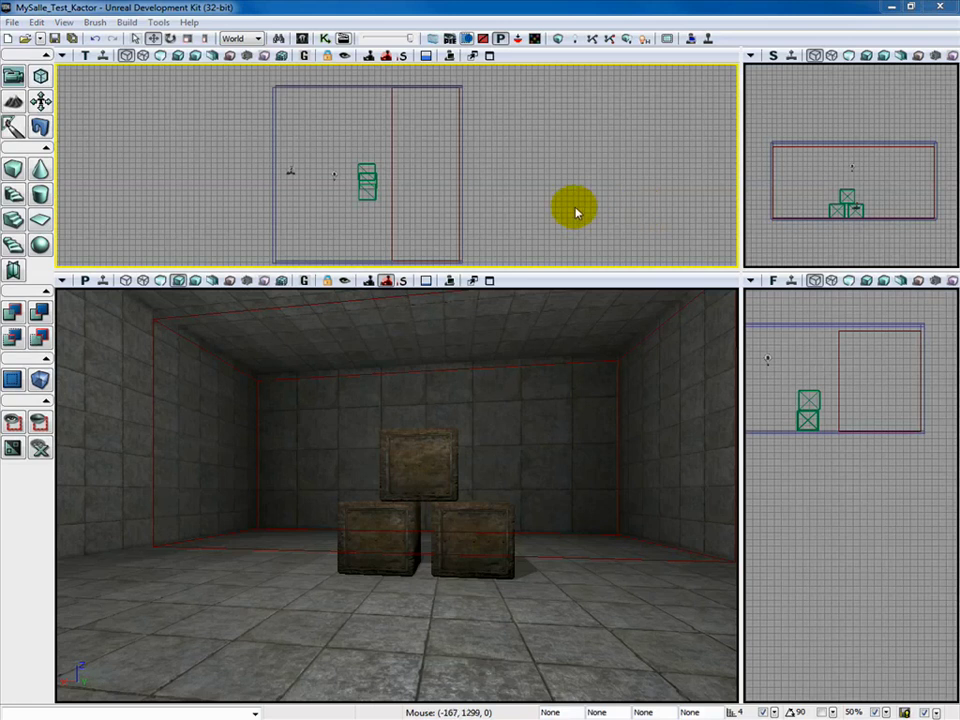
- Create a BlockingVolume from the builder brush behind the three boxes, move the brush outside the room, and select the volume
{"action": "left_click", "coordinate": [371, 515]}
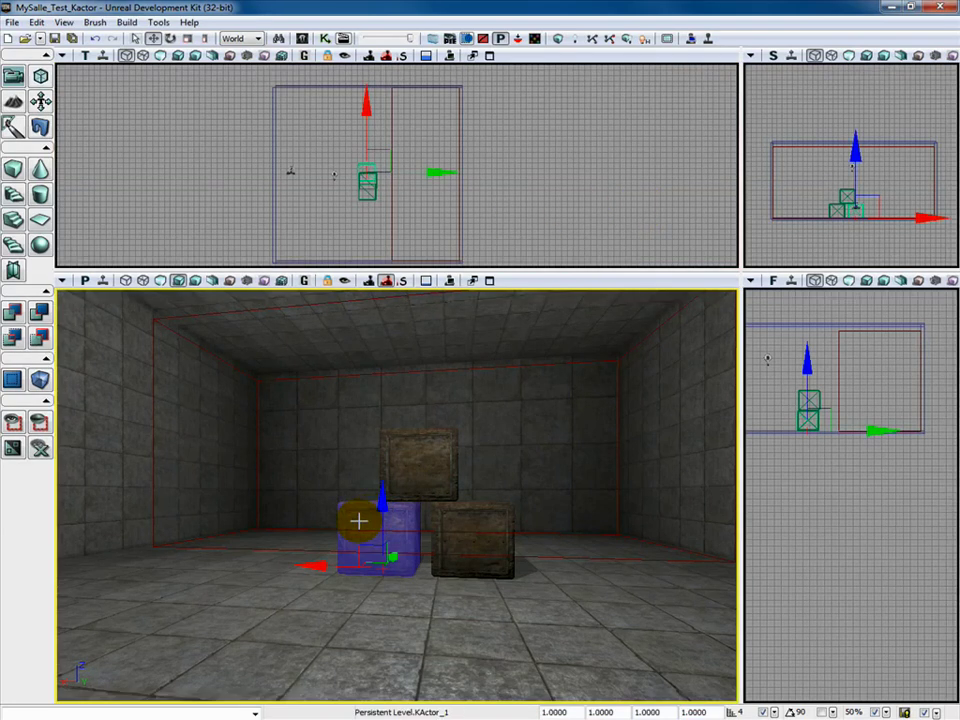
{"action": "left_click", "coordinate": [549, 166]}
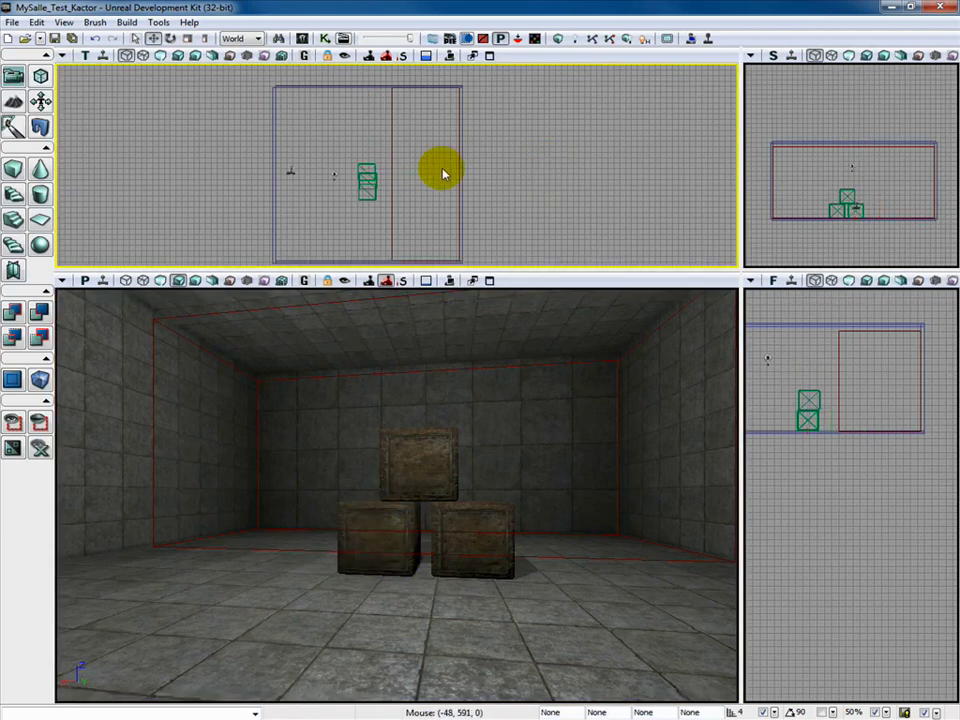
{"action": "left_click_drag", "start_coordinate": [391, 200], "coordinate": [395, 200]}
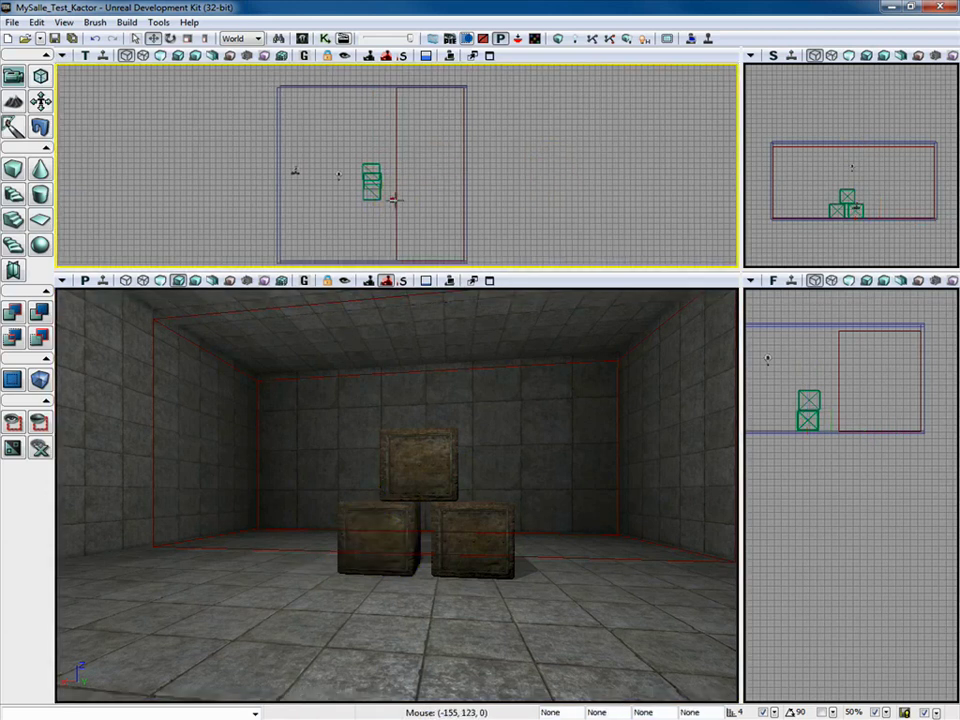
{"action": "left_click", "coordinate": [395, 200]}
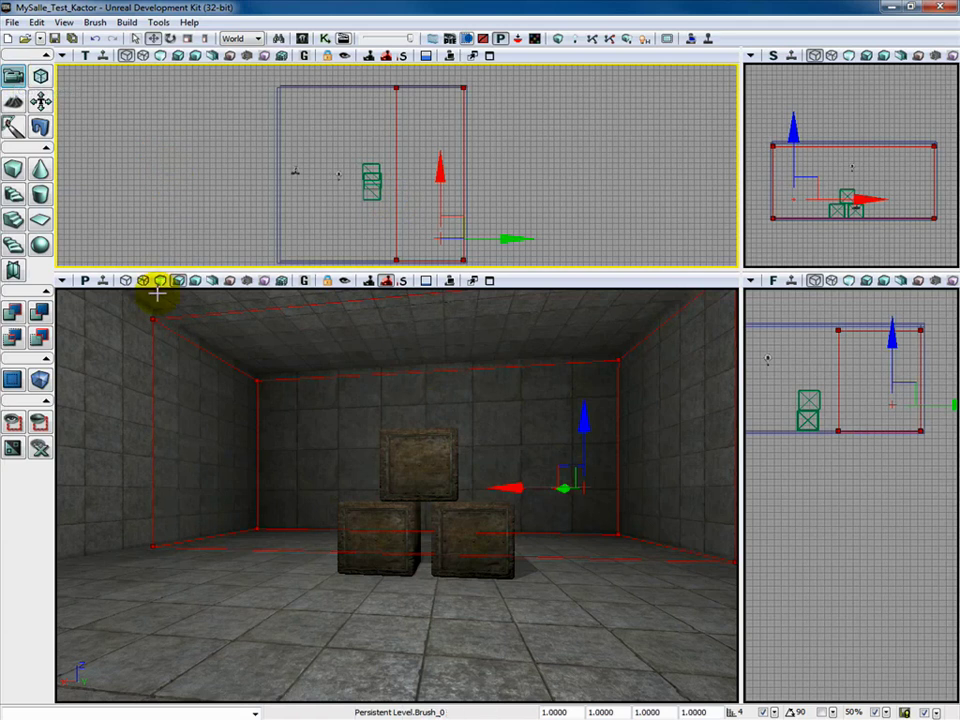
{"action": "right_click", "coordinate": [42, 380]}
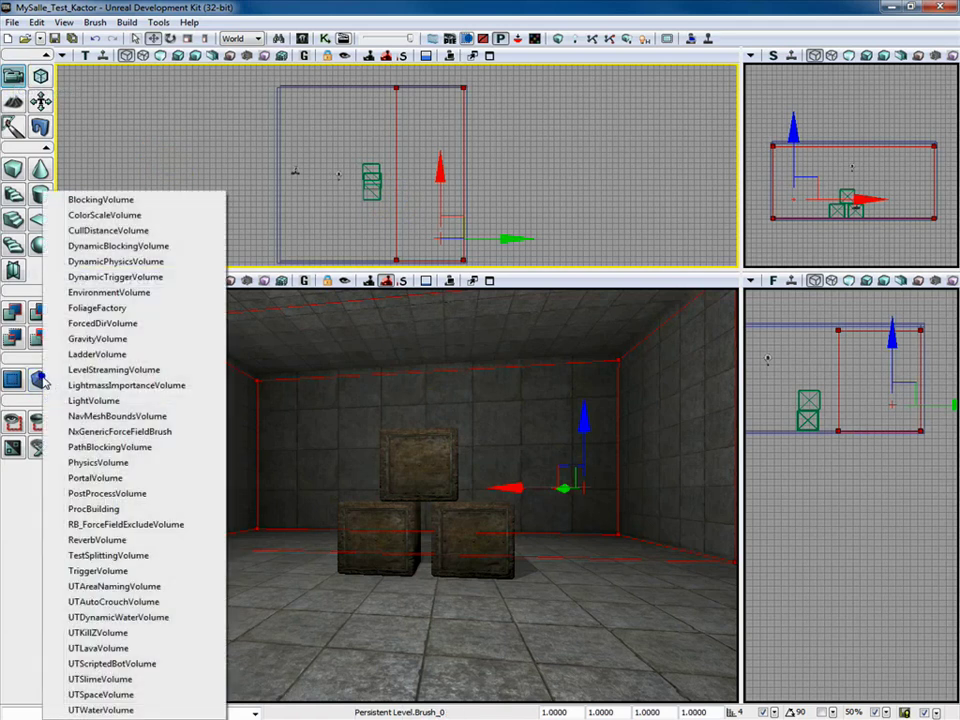
{"action": "left_click", "coordinate": [160, 201]}
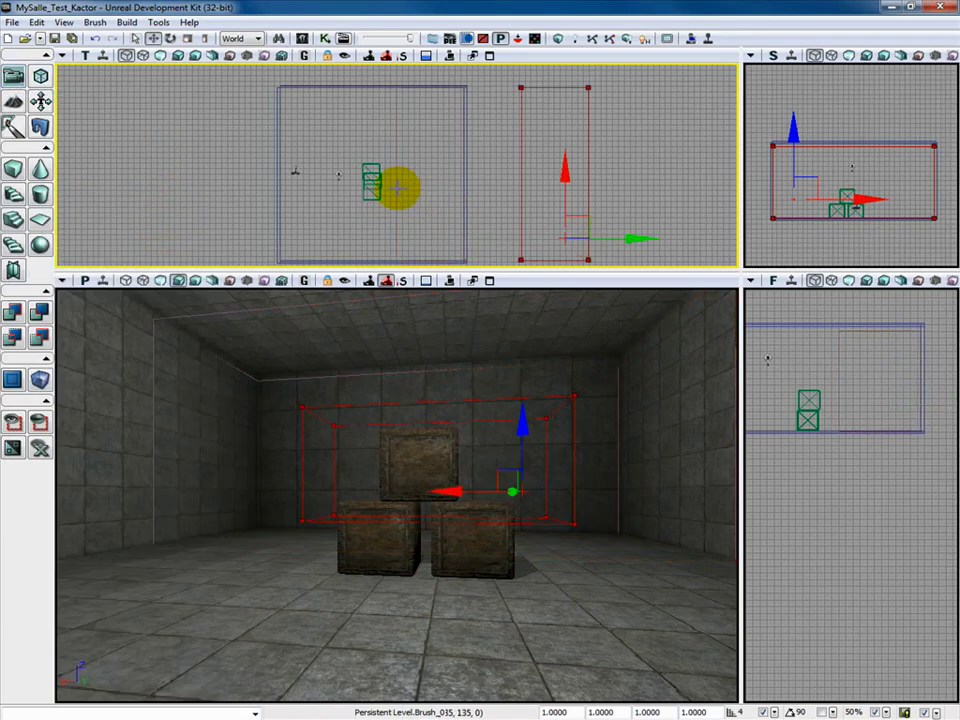
{"action": "left_click", "coordinate": [396, 186]}
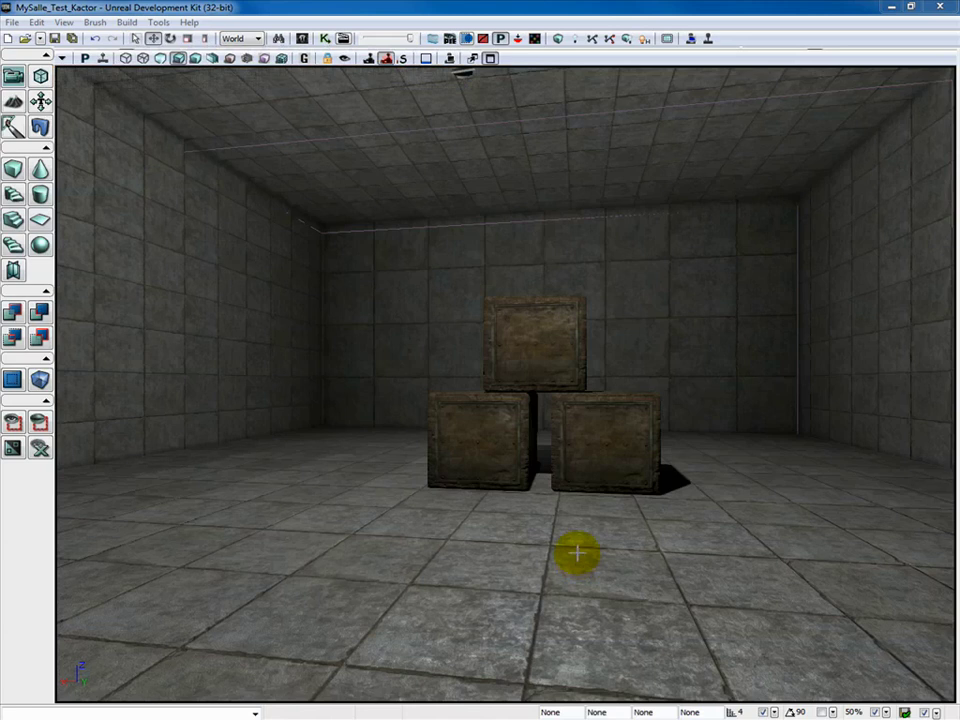
- Play test the three stacked boxes by moving them with the Physics Gun toward the blocked rear area, then exit
{"action": "left_click", "coordinate": [450, 58]}
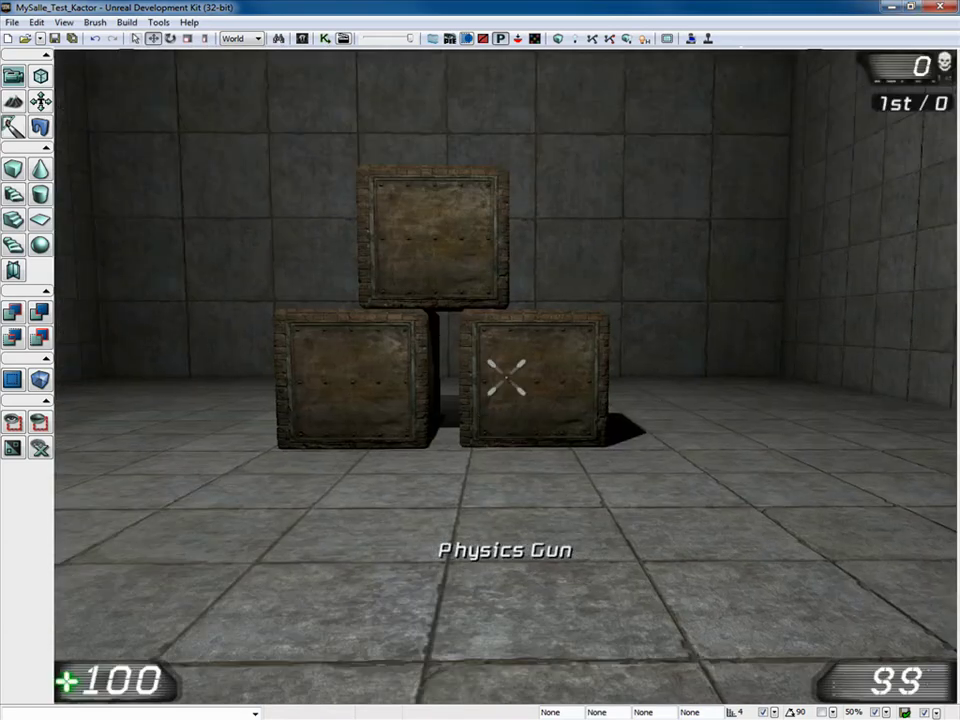
{"action": "left_click", "coordinate": [506, 378]}
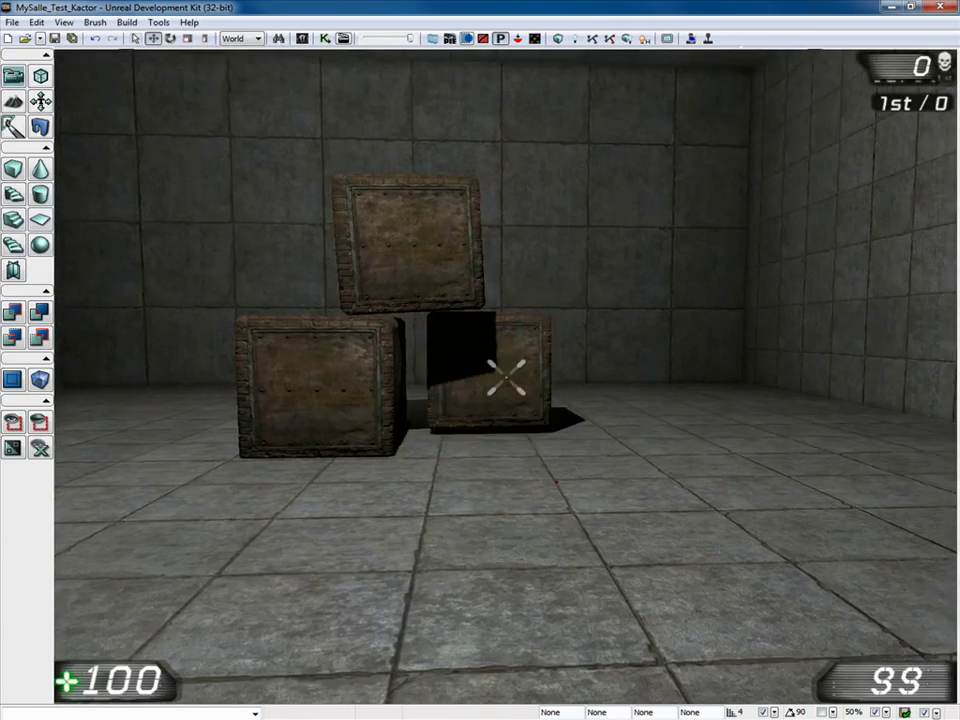
{"action": "key", "text": "s"}
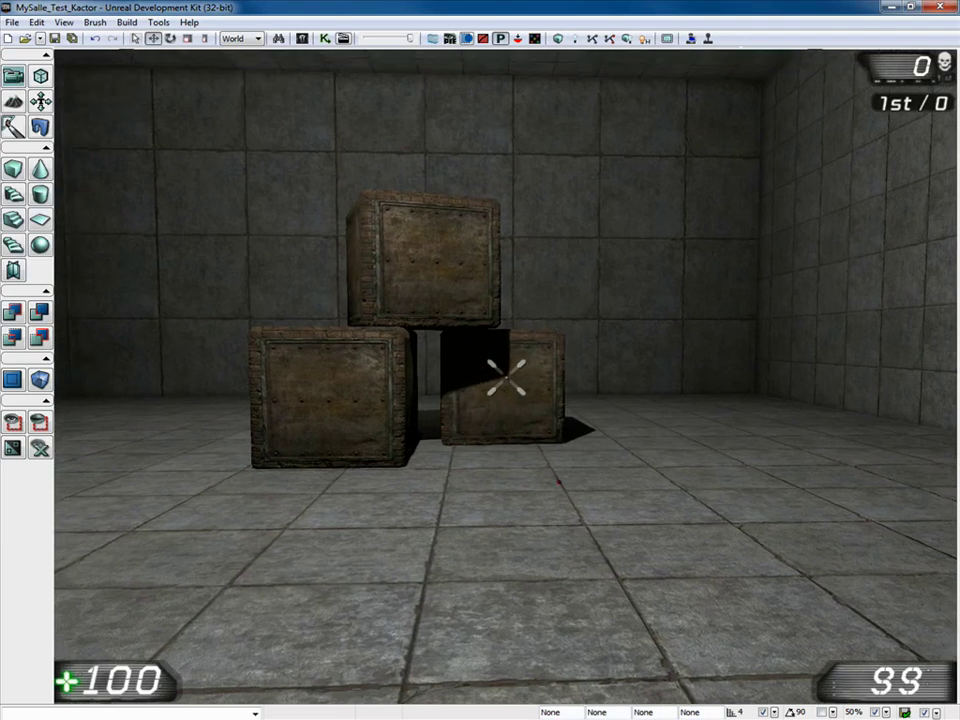
{"action": "mouse_move", "coordinate": [506, 378]}
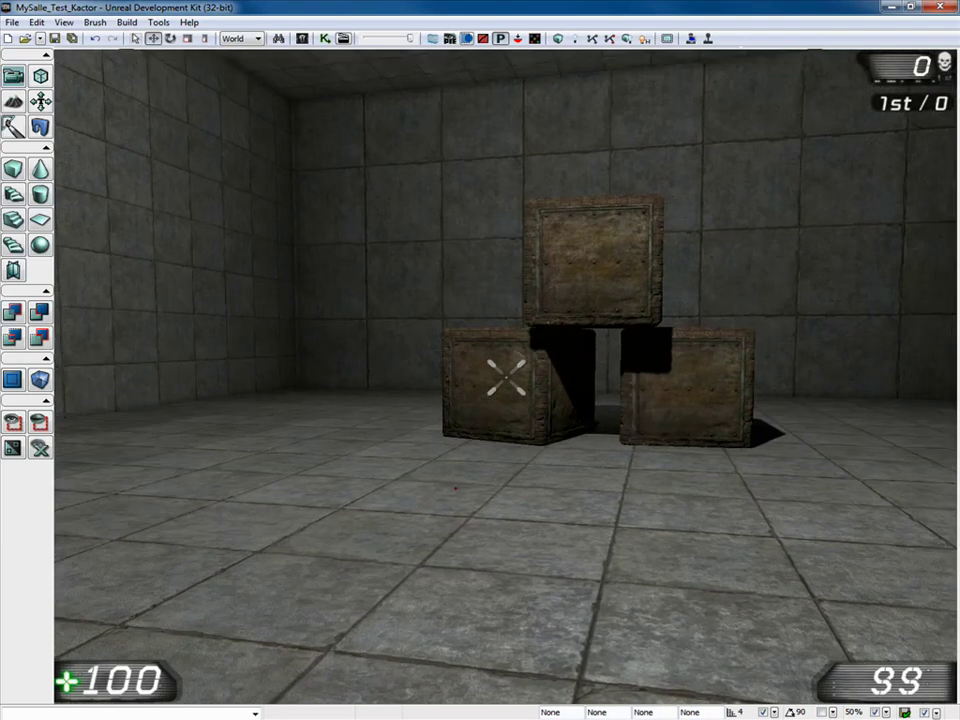
{"action": "left_click", "coordinate": [455, 488]}
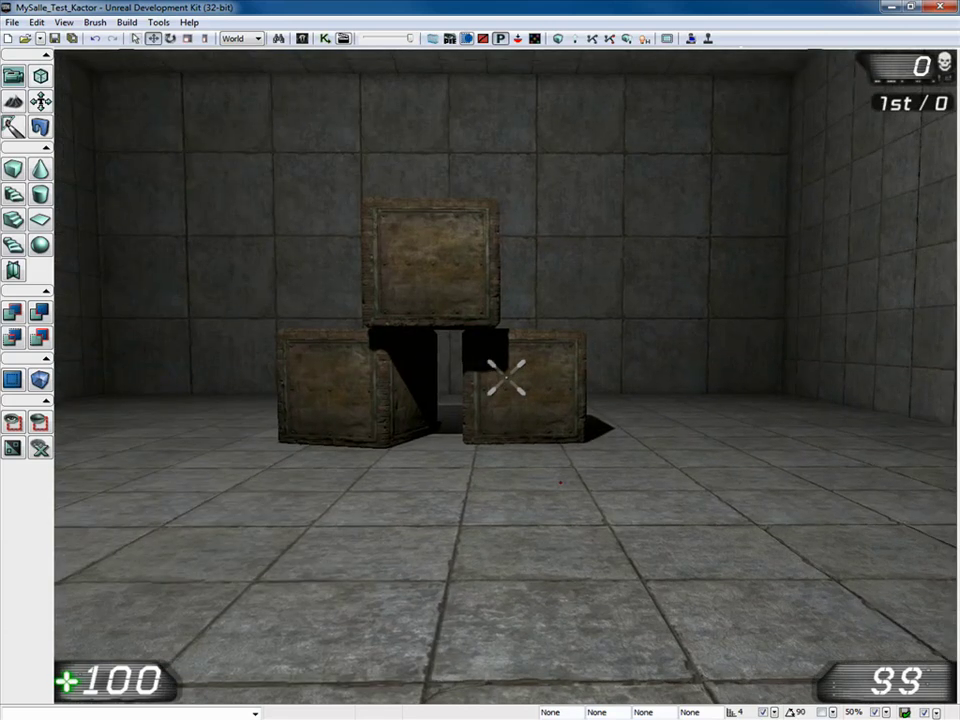
{"action": "left_click", "coordinate": [560, 483]}
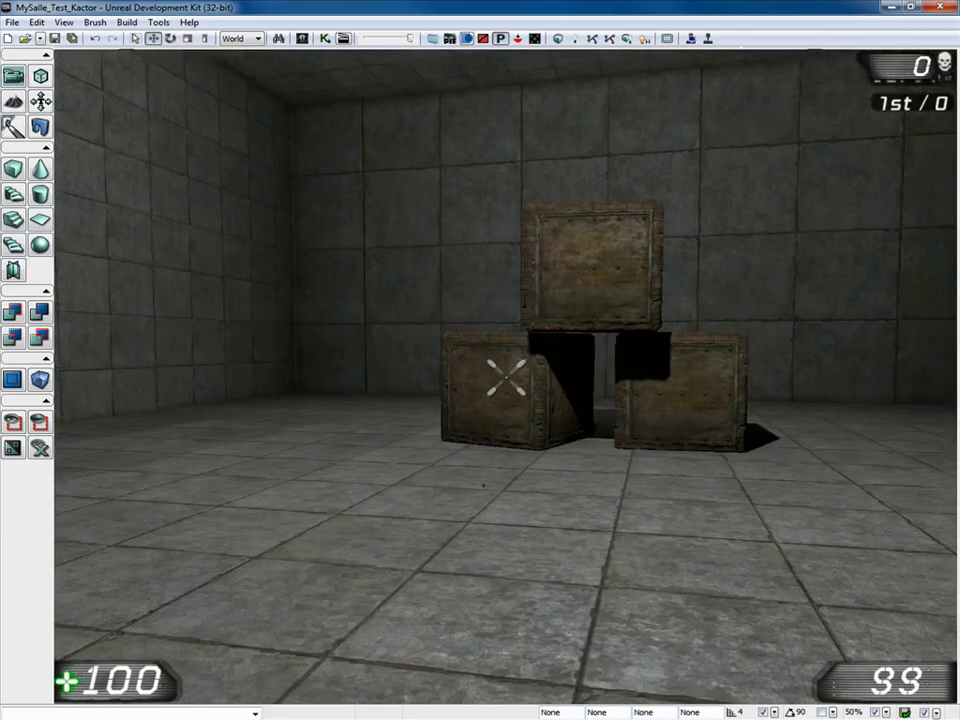
{"action": "left_click", "coordinate": [483, 485]}
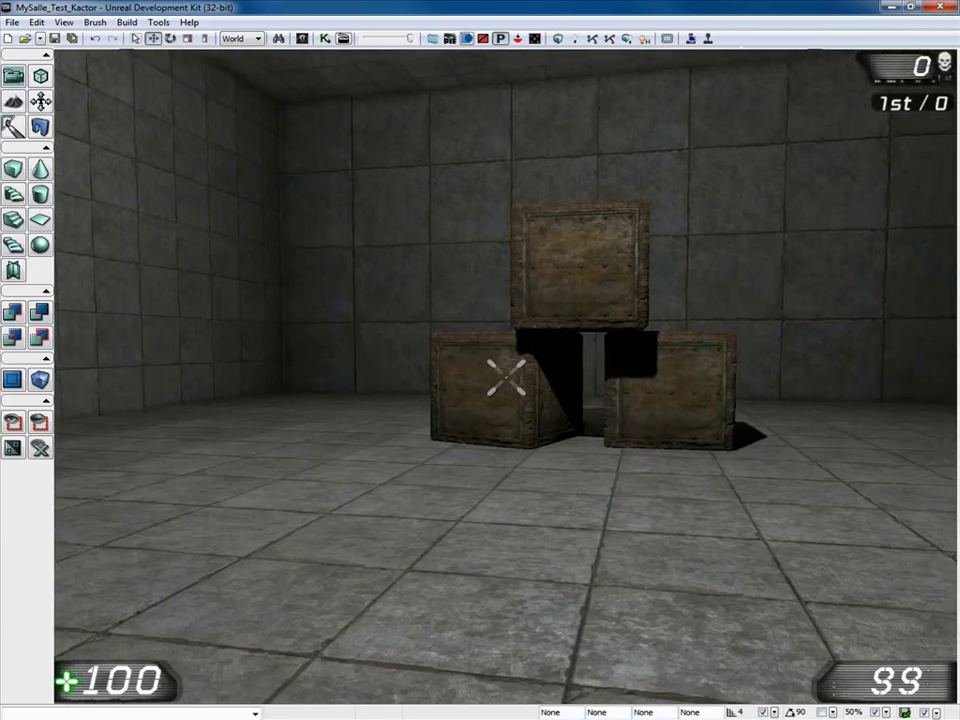
{"action": "left_click", "coordinate": [557, 484]}
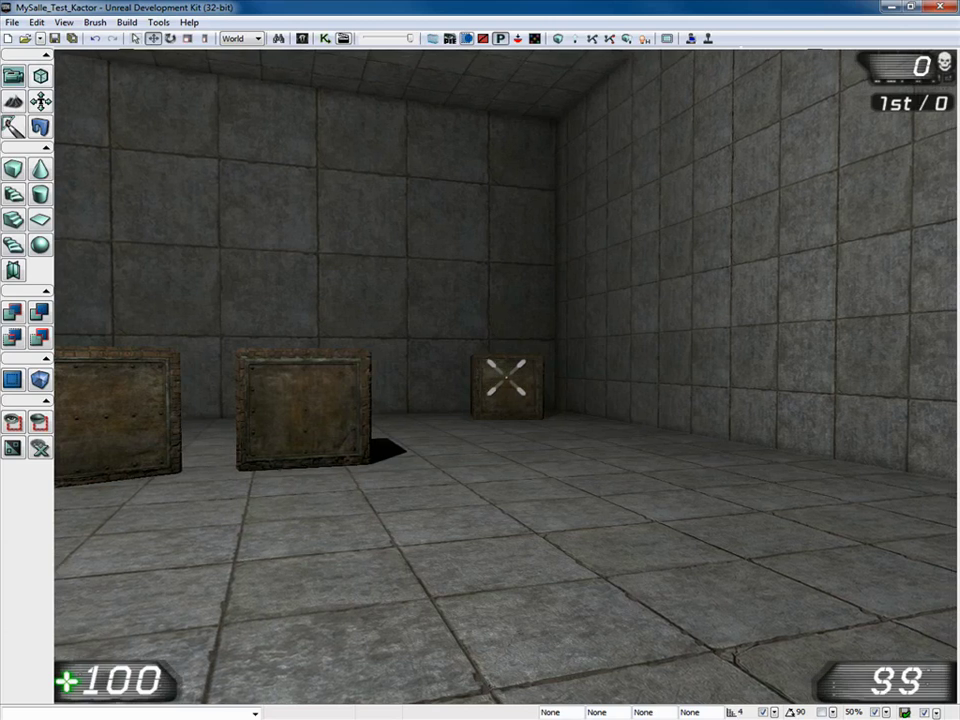
{"action": "key", "text": "Escape"}
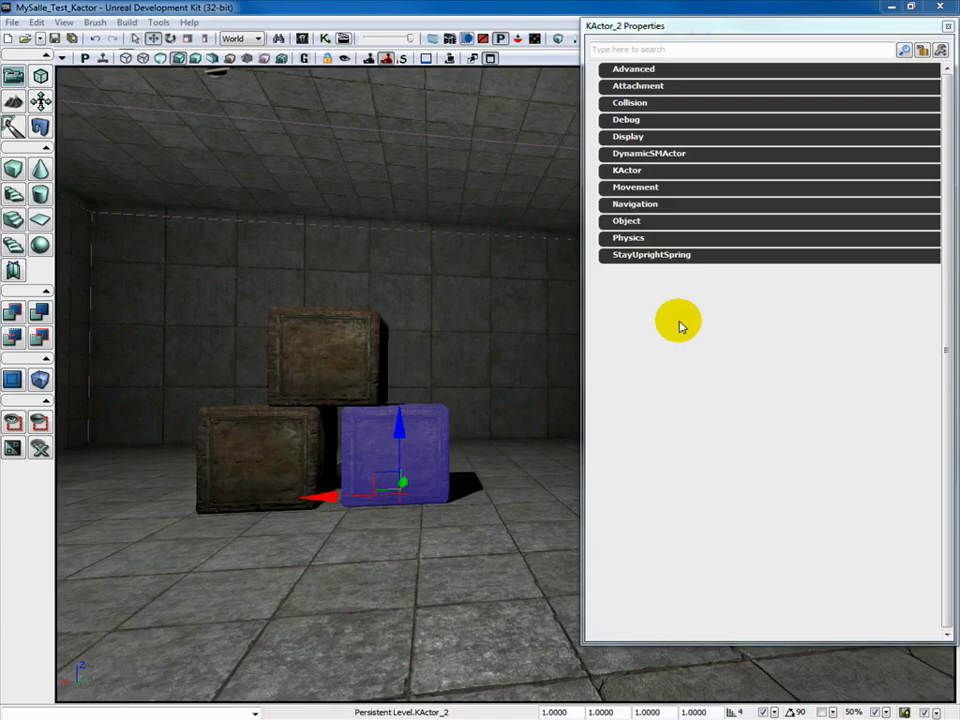
- Examine the collision component settings and RBCollide With Channels options of the right-hand bottom box, then deselect it
{"action": "left_click", "coordinate": [625, 103]}
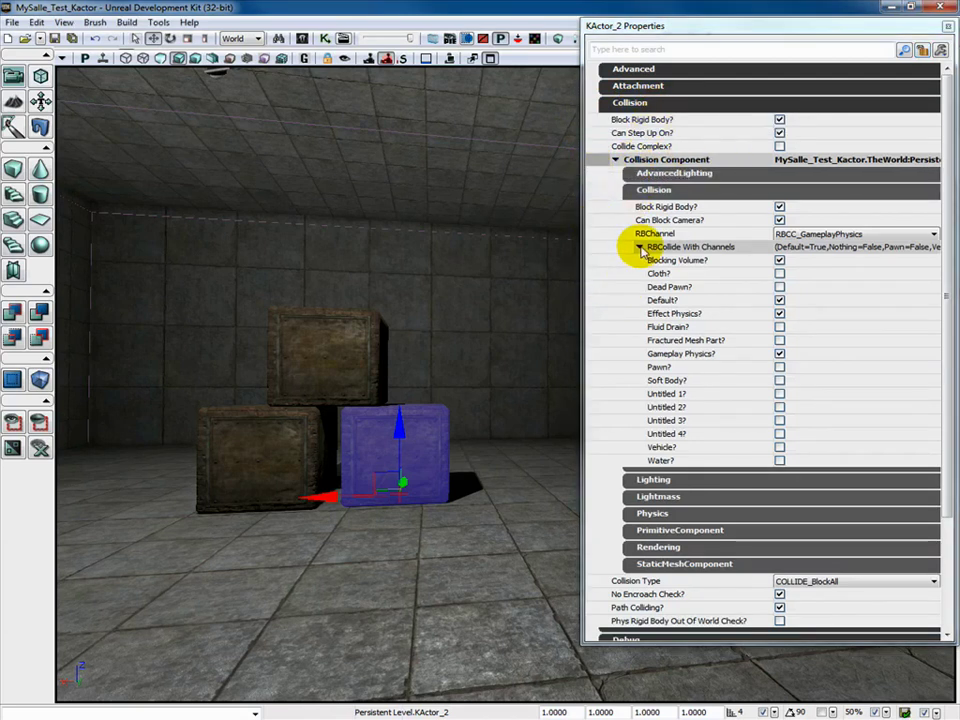
{"action": "left_click", "coordinate": [638, 247]}
{"action": "left_click", "coordinate": [638, 247]}
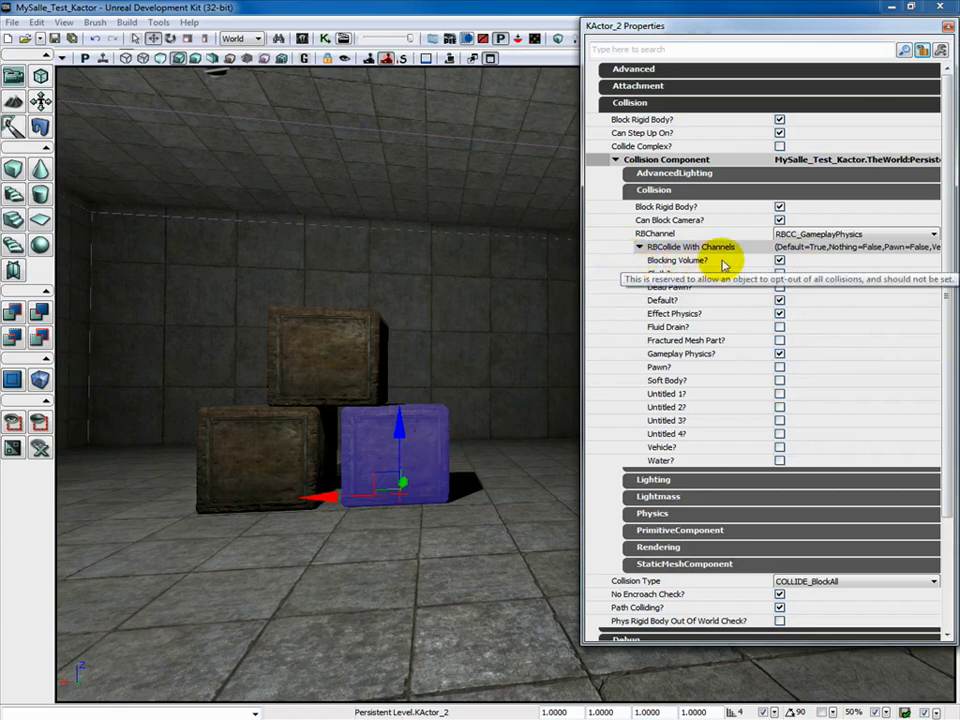
{"action": "key", "text": "Escape"}
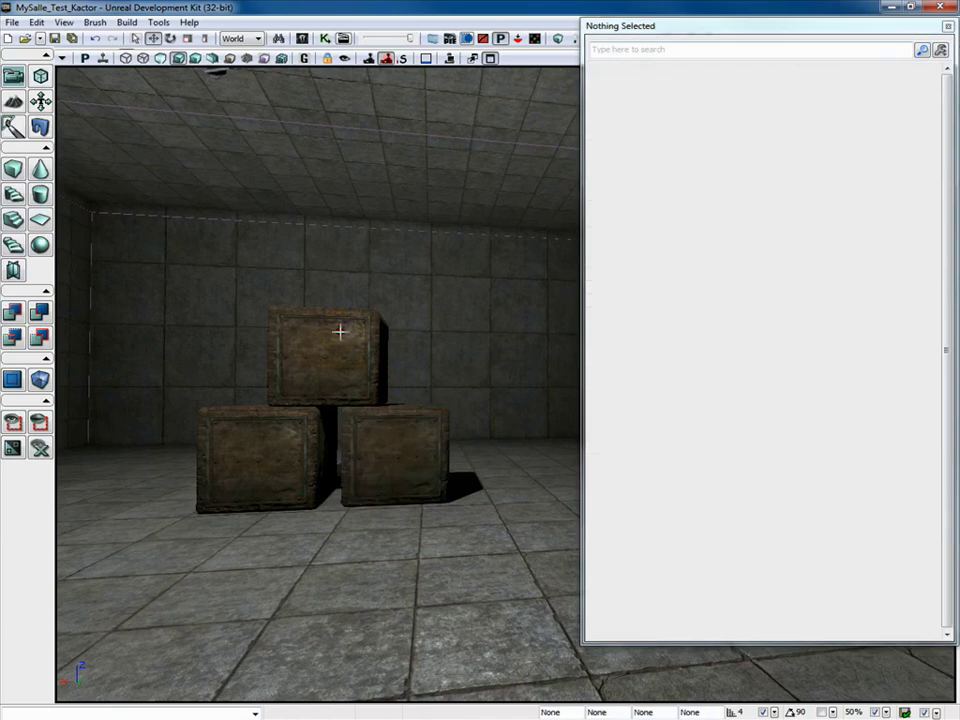
{"action": "left_click", "coordinate": [339, 335]}
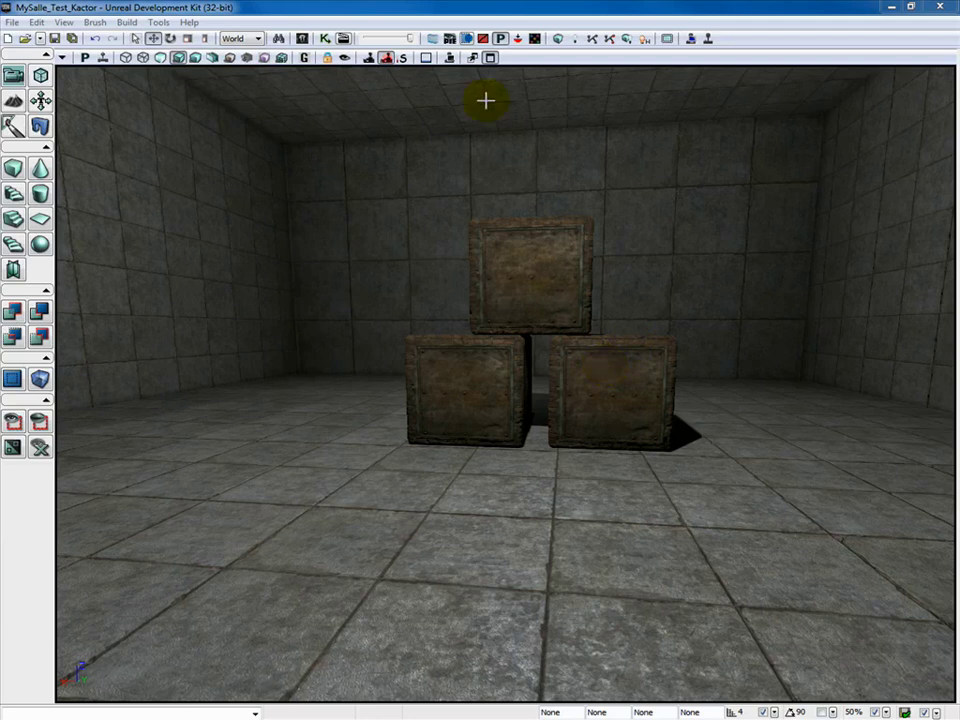
- Start a play test in the viewport and shoot at the three stacked boxes with the default fire
{"action": "left_click", "coordinate": [452, 58]}
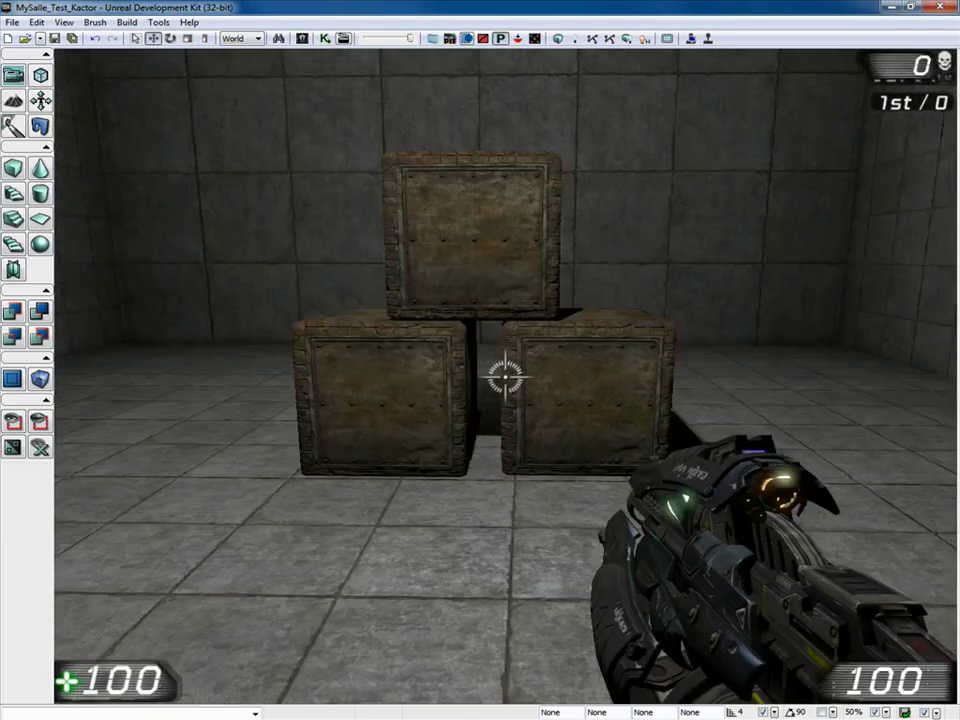
{"action": "left_click", "coordinate": [505, 376]}
{"action": "left_click", "coordinate": [505, 376]}
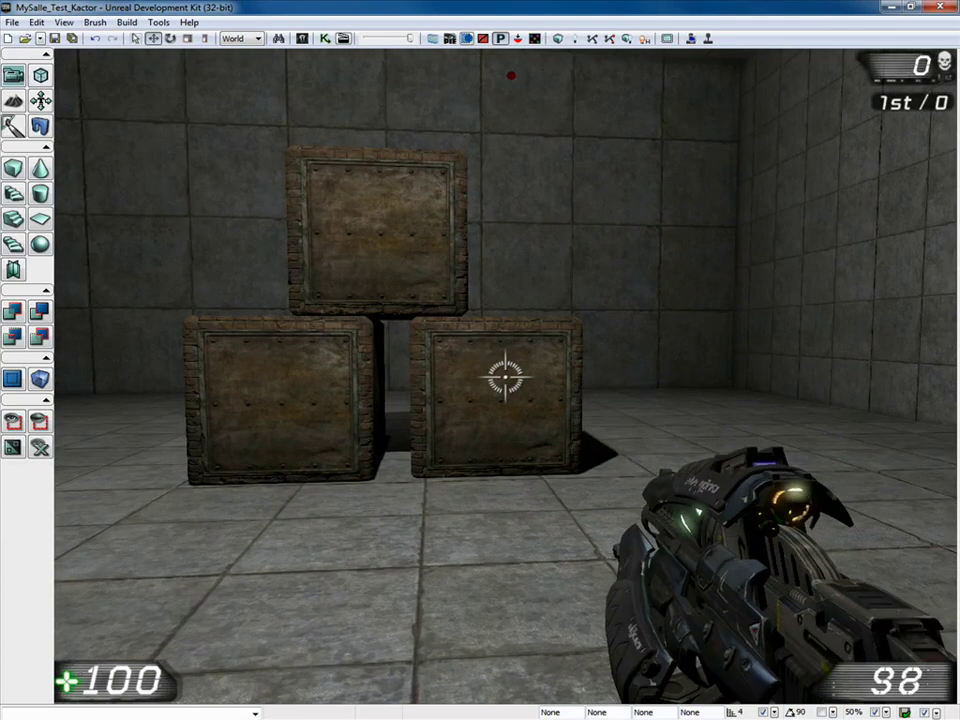
{"action": "left_click", "coordinate": [505, 375]}
{"action": "left_click", "coordinate": [505, 375]}
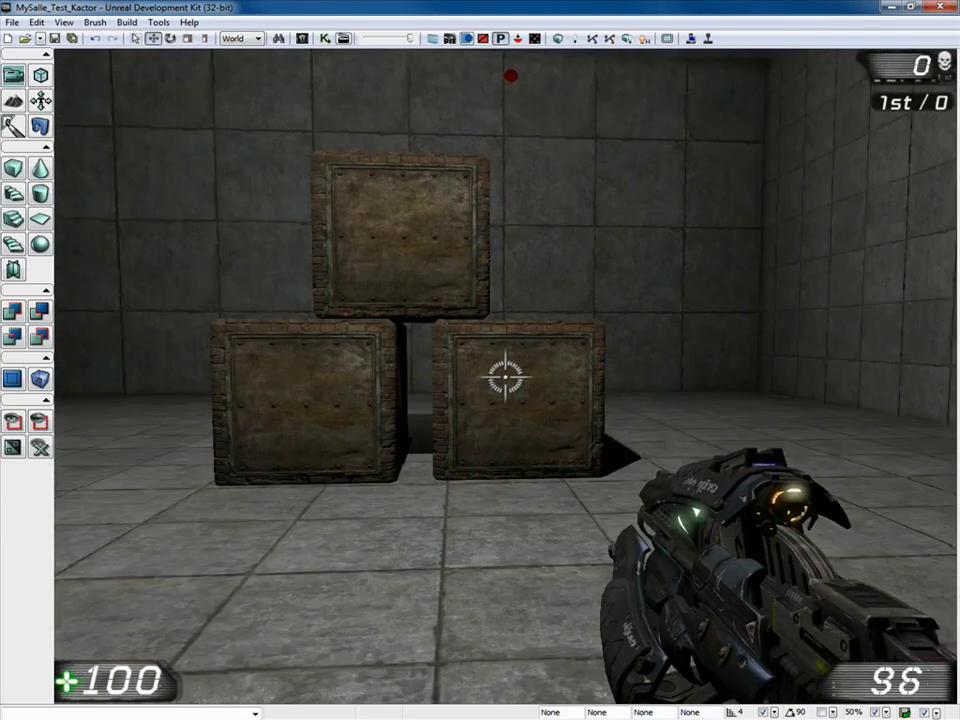
- Switch to the Physics Gun, fire it repeatedly at the stacked boxes, and leave play mode
{"action": "scroll", "coordinate": [505, 376], "scroll_direction": "down", "scroll_amount": 1}
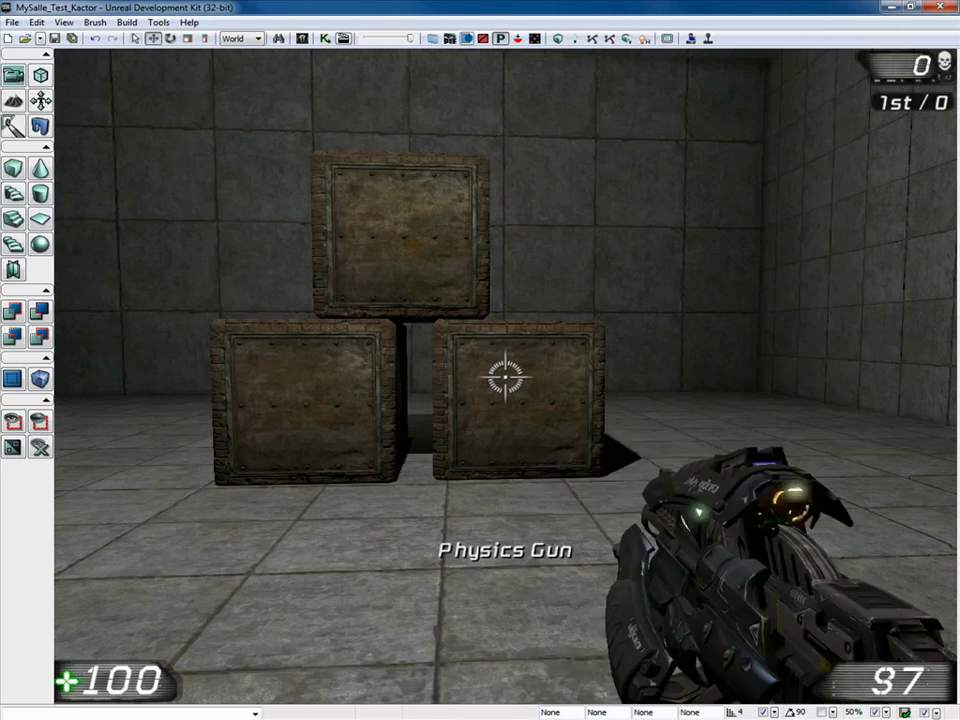
{"action": "left_click", "coordinate": [505, 376]}
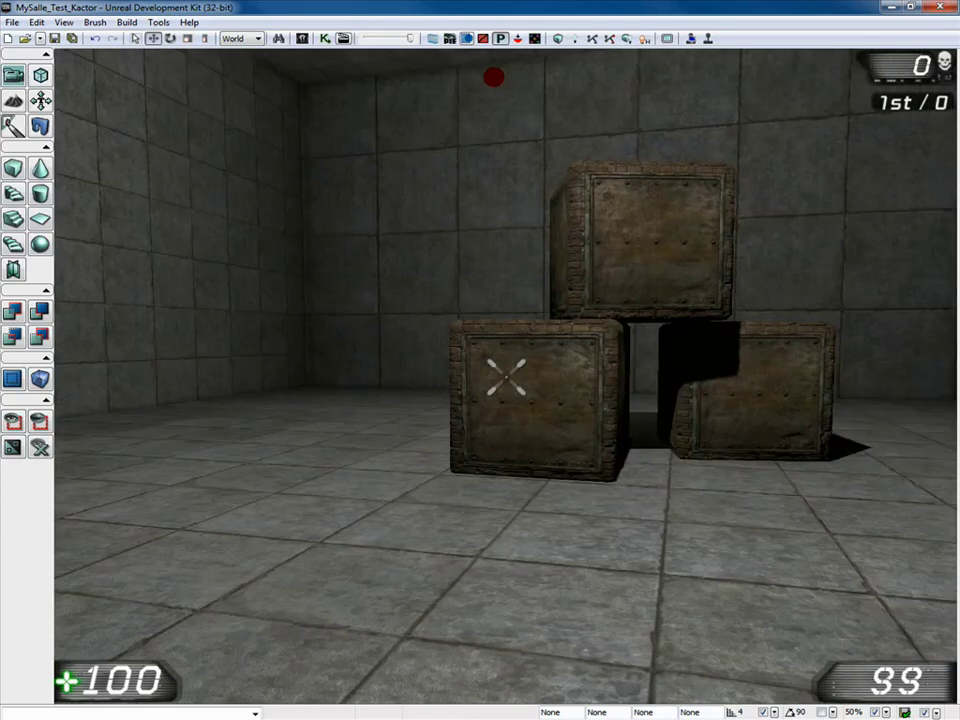
{"action": "left_click", "coordinate": [506, 376]}
{"action": "left_click", "coordinate": [506, 376]}
{"action": "left_click", "coordinate": [506, 376]}
{"action": "left_click", "coordinate": [506, 376]}
{"action": "left_click", "coordinate": [506, 376]}
{"action": "left_click", "coordinate": [506, 376]}
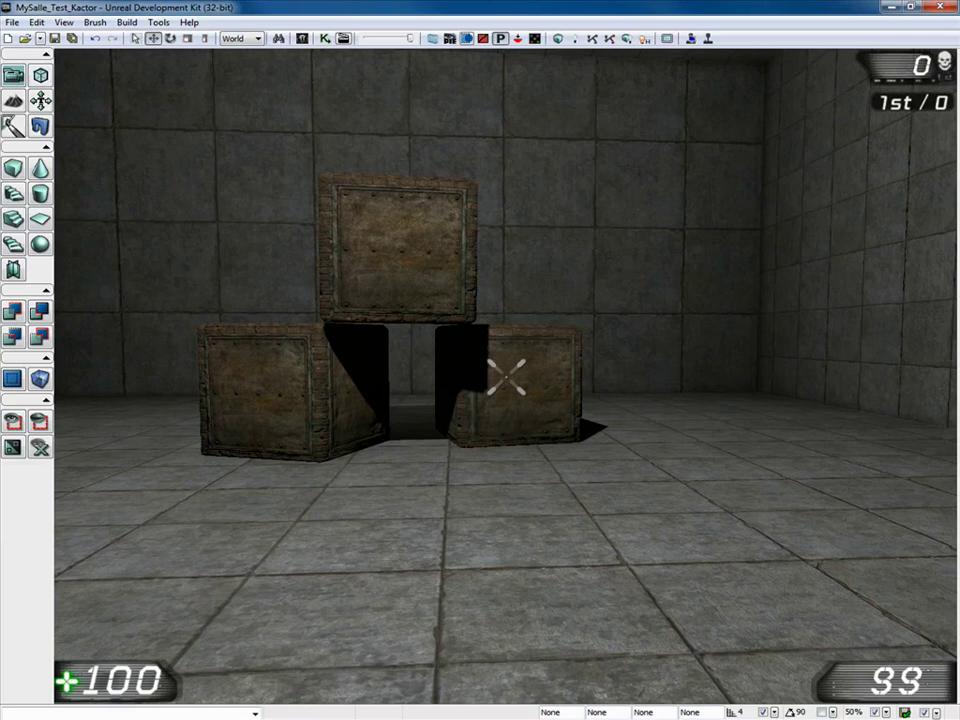
{"action": "key", "text": "Escape"}
- Locate the right-hand bottom box's static mesh in its package and create a copy named Boite1 in the Mesh_Kactor group
{"action": "left_click", "coordinate": [610, 390]}
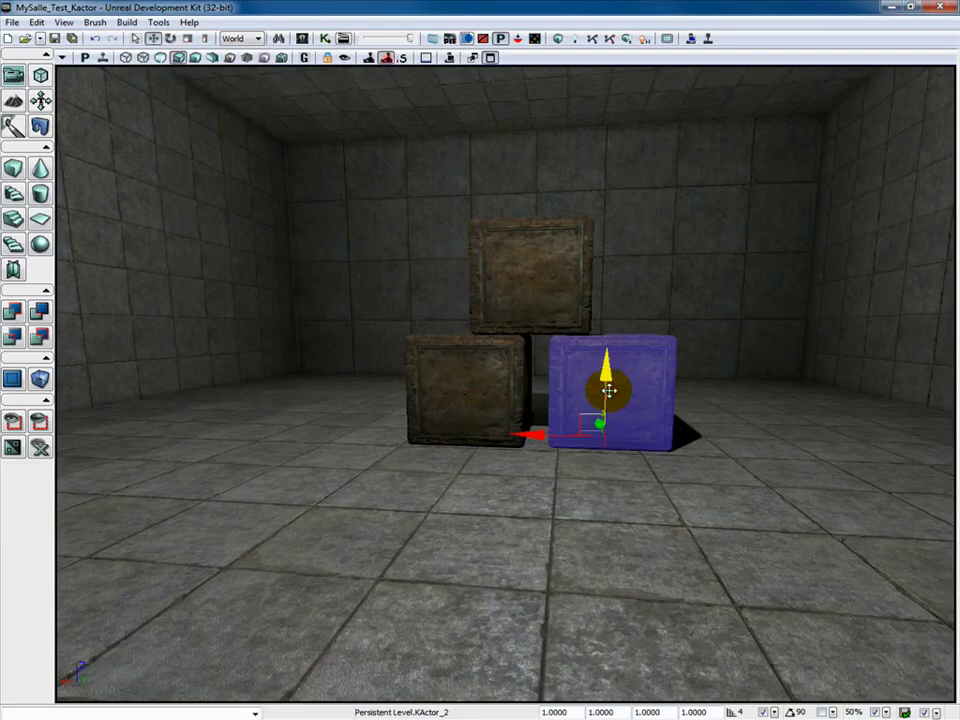
{"action": "right_click", "coordinate": [621, 391]}
{"action": "left_click", "coordinate": [730, 305]}
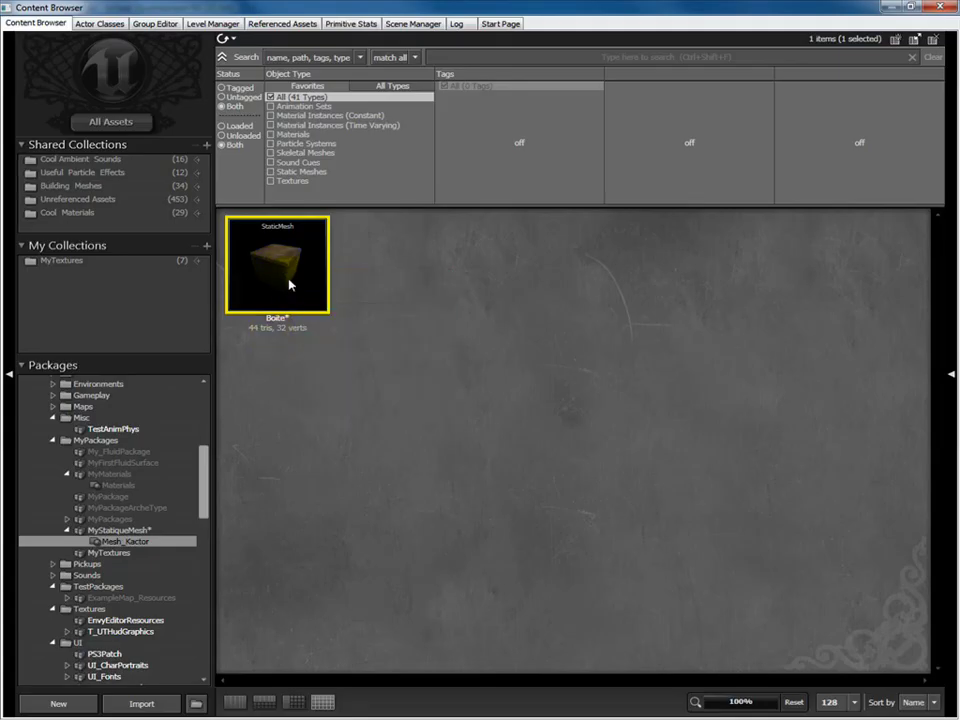
{"action": "right_click", "coordinate": [294, 266]}
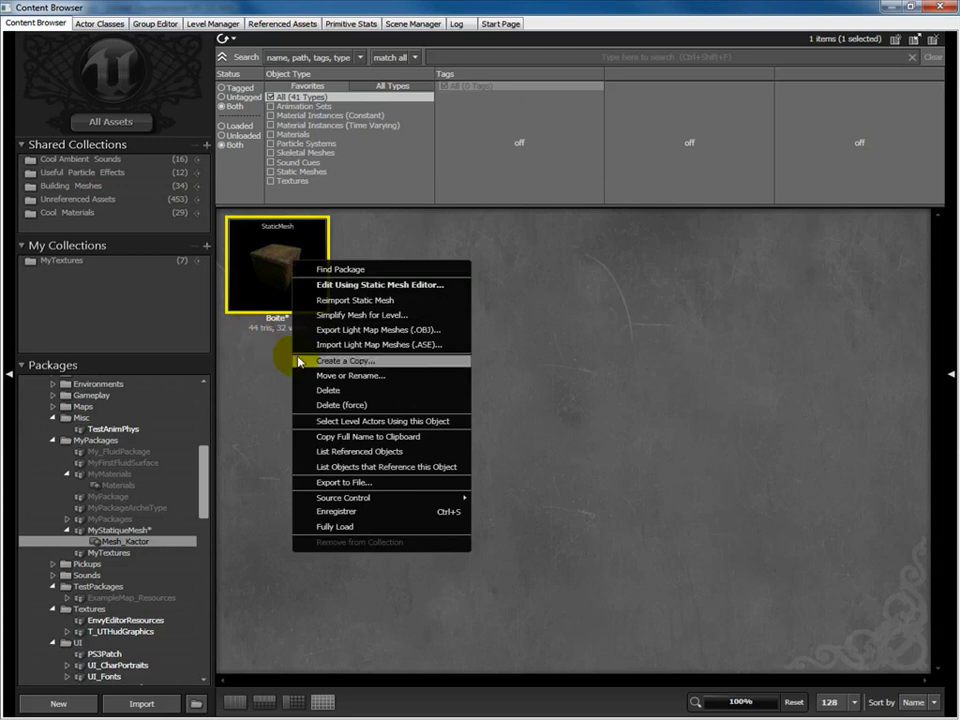
{"action": "left_click", "coordinate": [404, 364]}
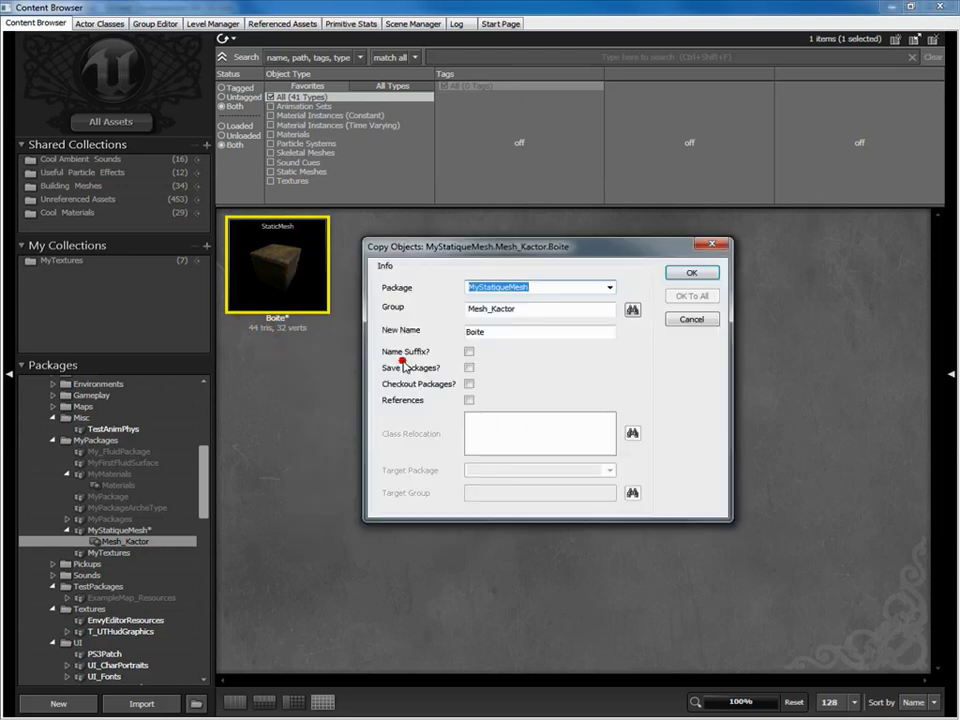
{"action": "key", "text": "Return"}
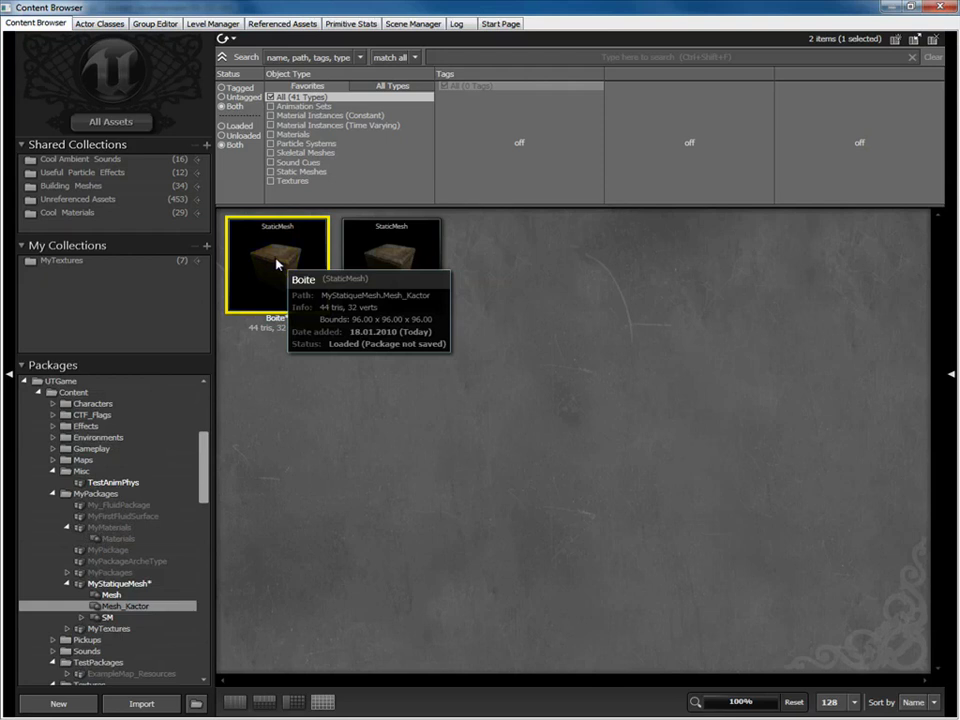
- Open the Boite mesh in the Static Mesh Editor and set its Body Setup Mass Scale to 4
{"action": "double_click", "coordinate": [277, 264]}
{"action": "left_click", "coordinate": [576, 99]}
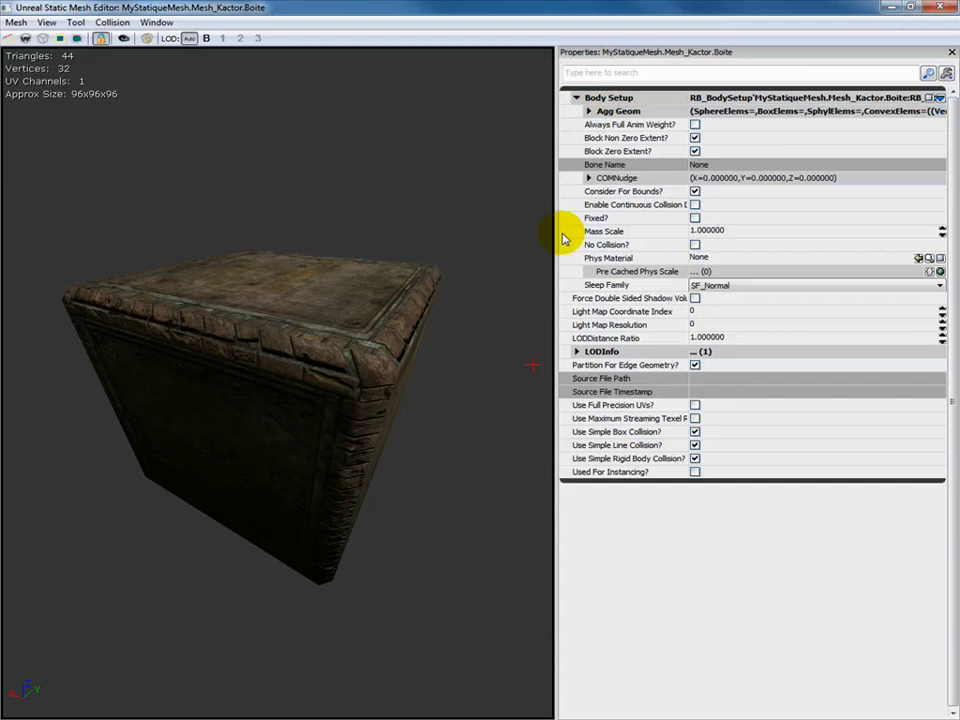
{"action": "left_click", "coordinate": [740, 232]}
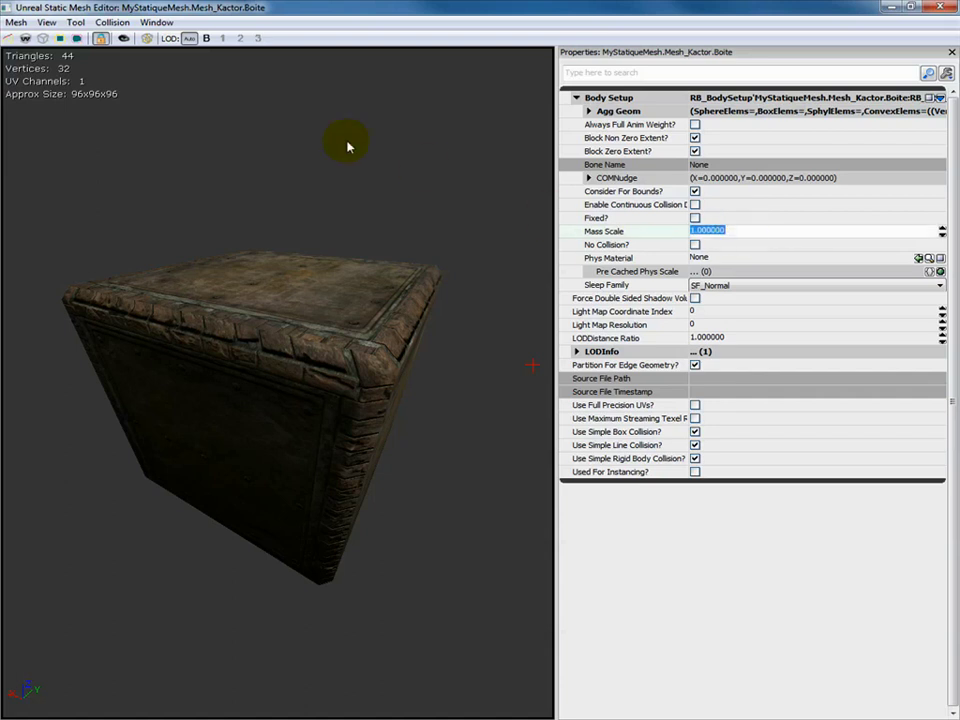
{"action": "type", "text": "4"}
{"action": "key", "text": "Return"}
- Expand the mesh's LODInfo down to its first element to inspect the settings there
{"action": "left_click", "coordinate": [576, 352]}
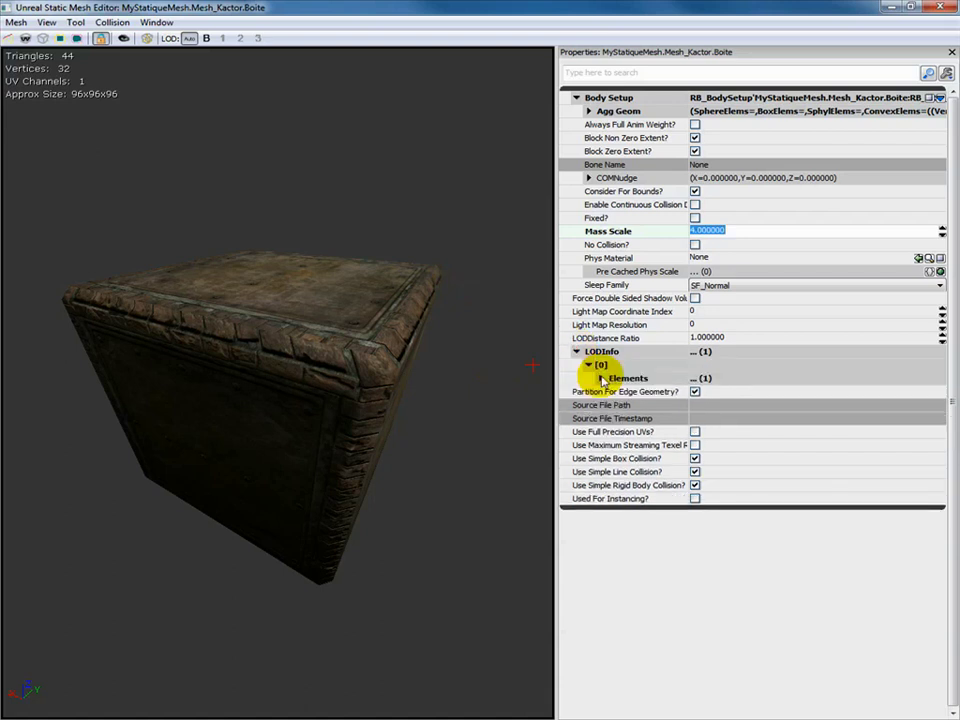
{"action": "left_click", "coordinate": [602, 379]}
{"action": "left_click", "coordinate": [612, 391]}
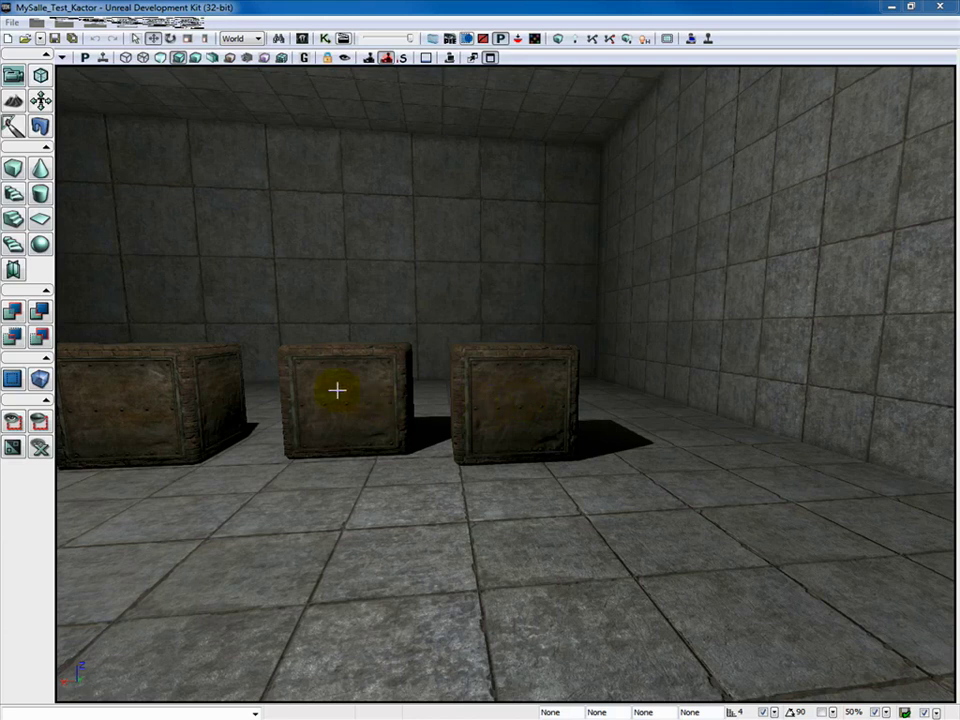
- Play test the row of boxes by shooting them with the default weapon to compare how they react
{"action": "left_click", "coordinate": [450, 57]}
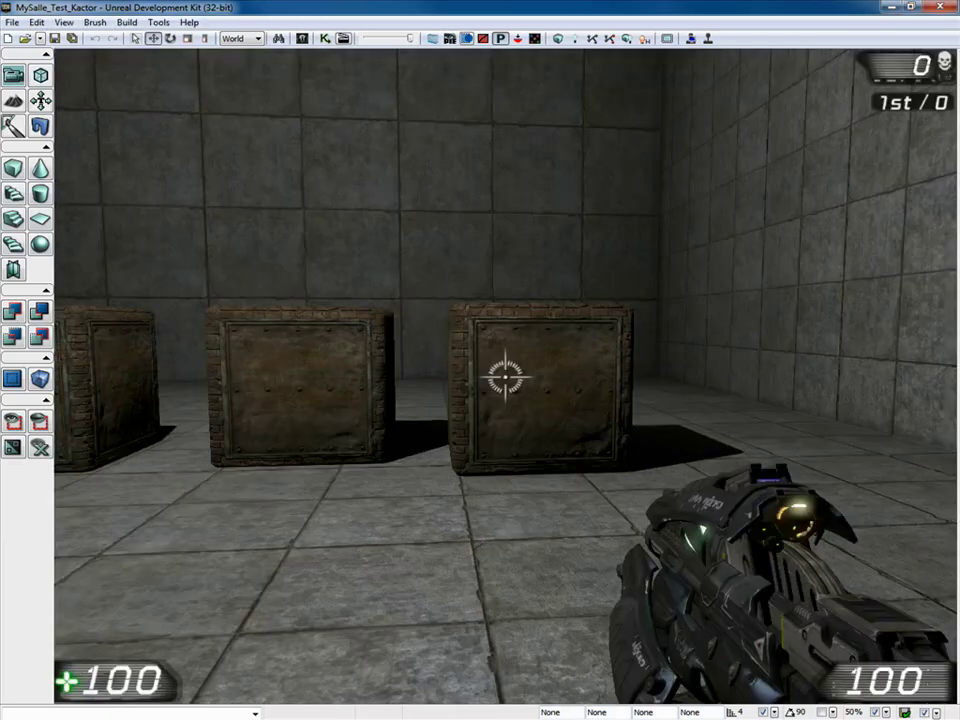
{"action": "left_click", "coordinate": [505, 377]}
{"action": "left_click", "coordinate": [505, 377]}
{"action": "left_click", "coordinate": [505, 377]}
{"action": "left_click", "coordinate": [505, 377]}
{"action": "left_click", "coordinate": [505, 377]}
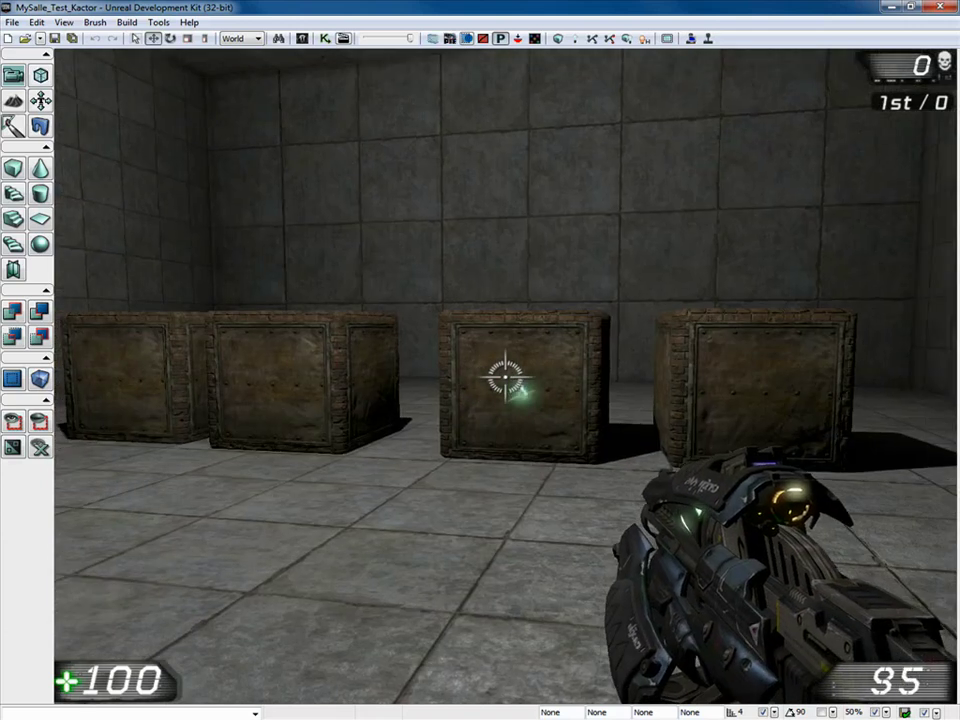
{"action": "left_click", "coordinate": [505, 377]}
{"action": "left_click", "coordinate": [505, 377]}
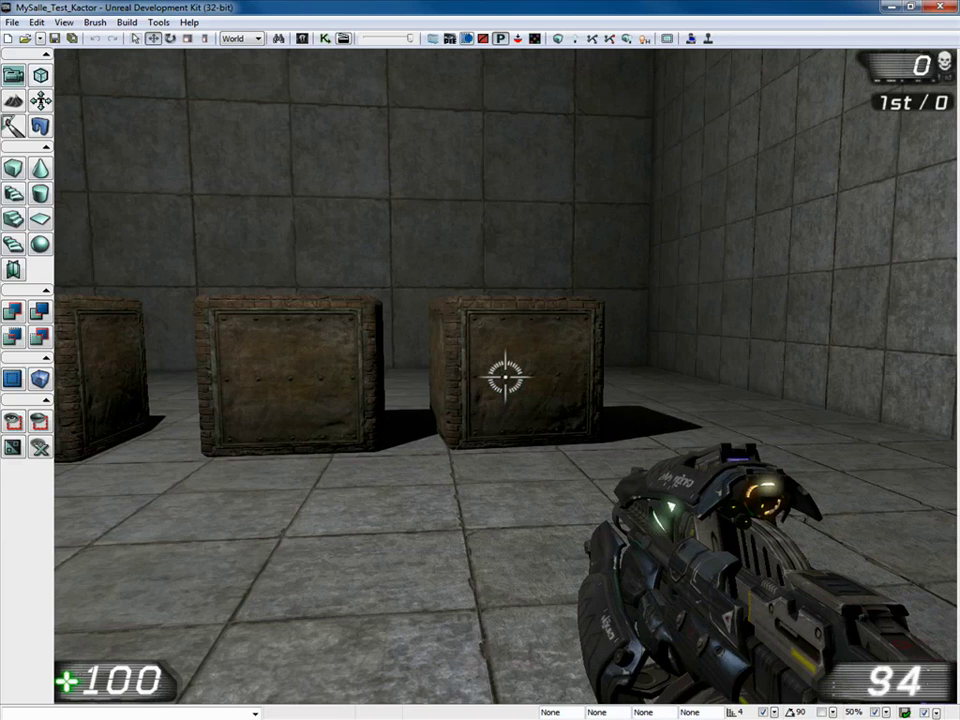
{"action": "left_click", "coordinate": [505, 377]}
{"action": "left_click", "coordinate": [505, 377]}
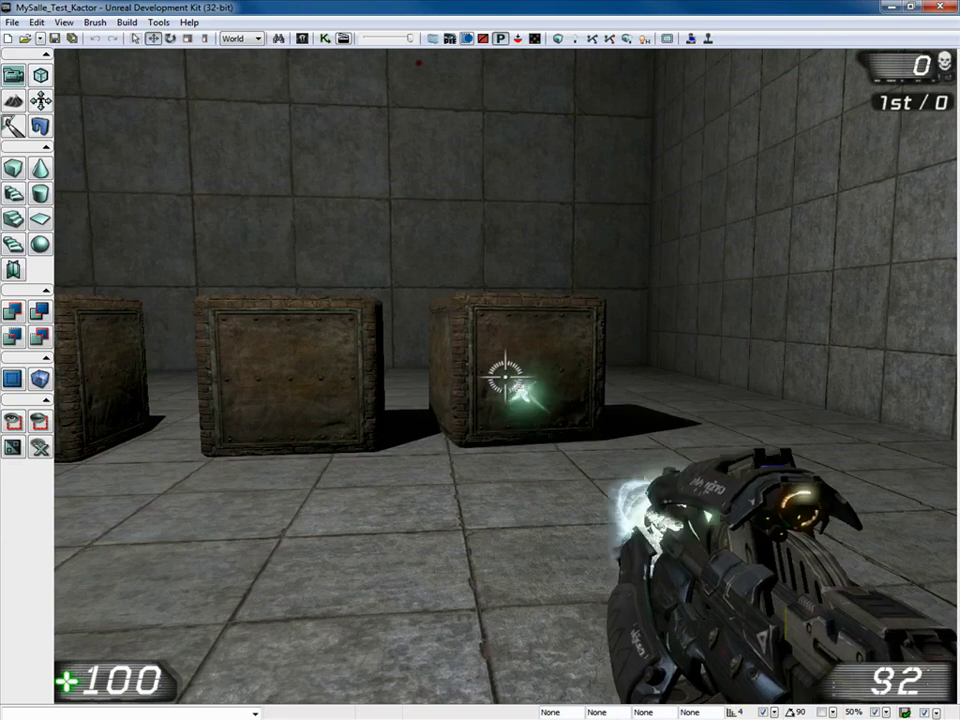
{"action": "left_click", "coordinate": [505, 377]}
{"action": "left_click", "coordinate": [505, 377]}
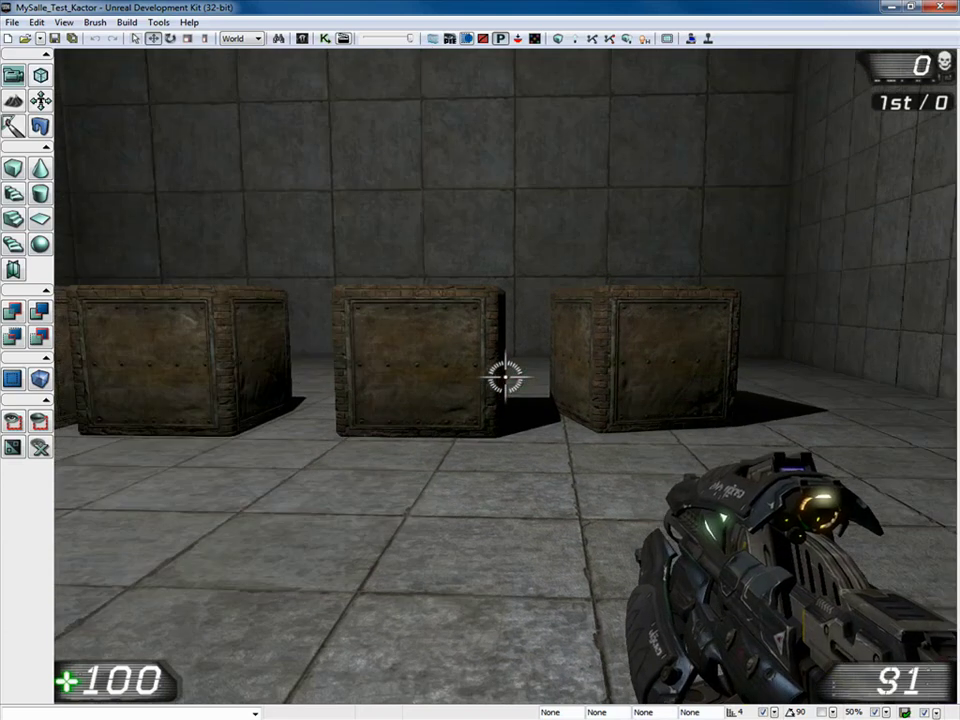
{"action": "left_click", "coordinate": [505, 377]}
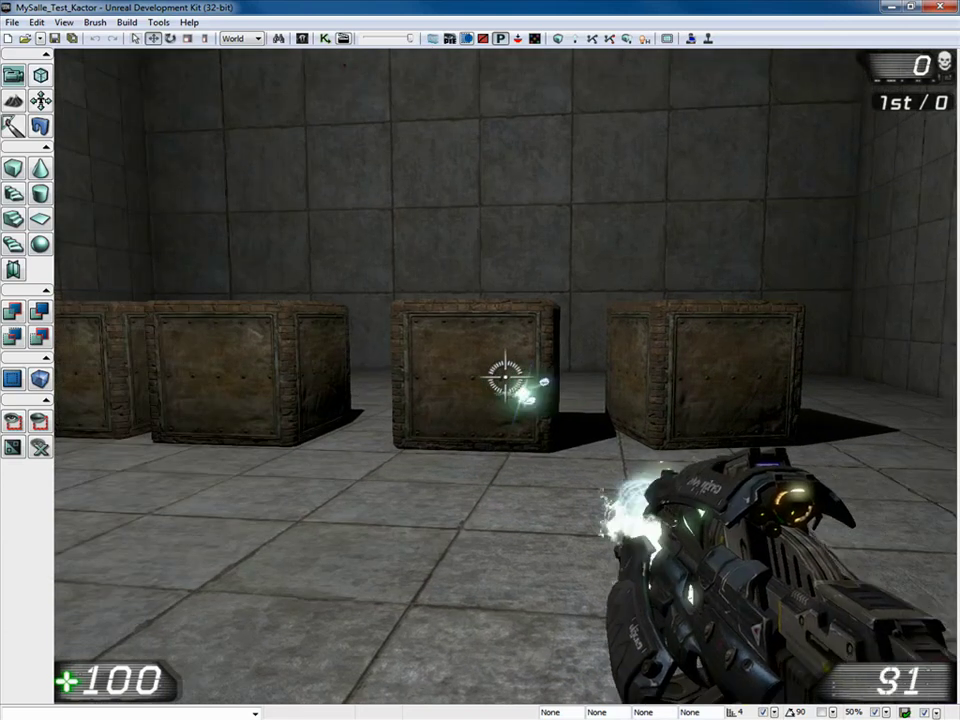
{"action": "left_click", "coordinate": [505, 377]}
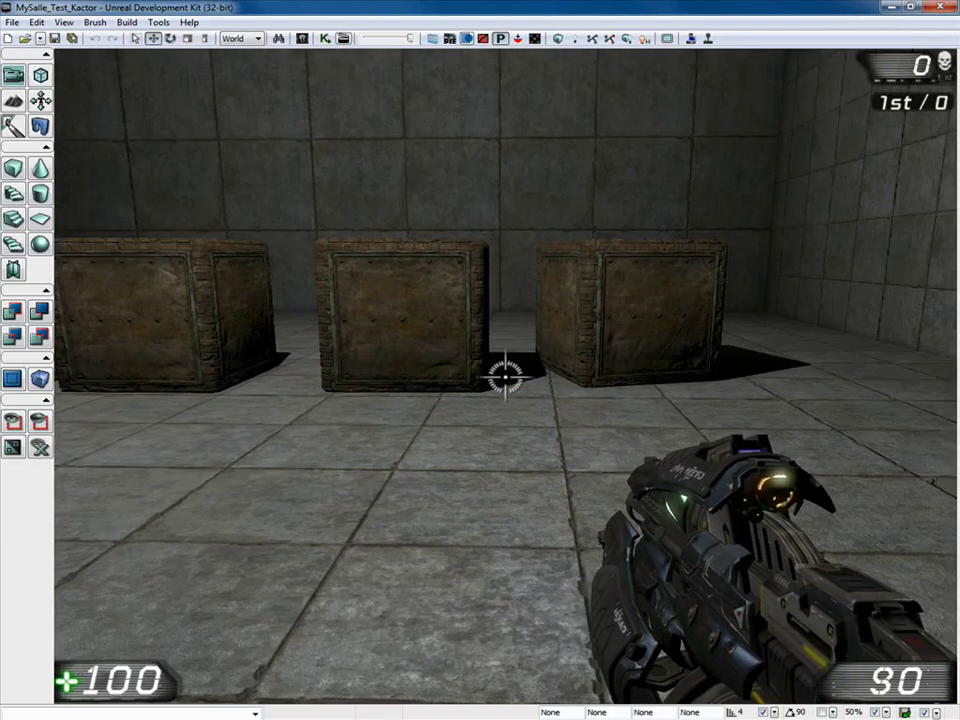
- Switch to the Physics Gun, push the boxes in the row with it, and leave play mode
{"action": "scroll", "coordinate": [505, 377], "scroll_direction": "down", "scroll_amount": 1}
{"action": "left_click", "coordinate": [505, 377]}
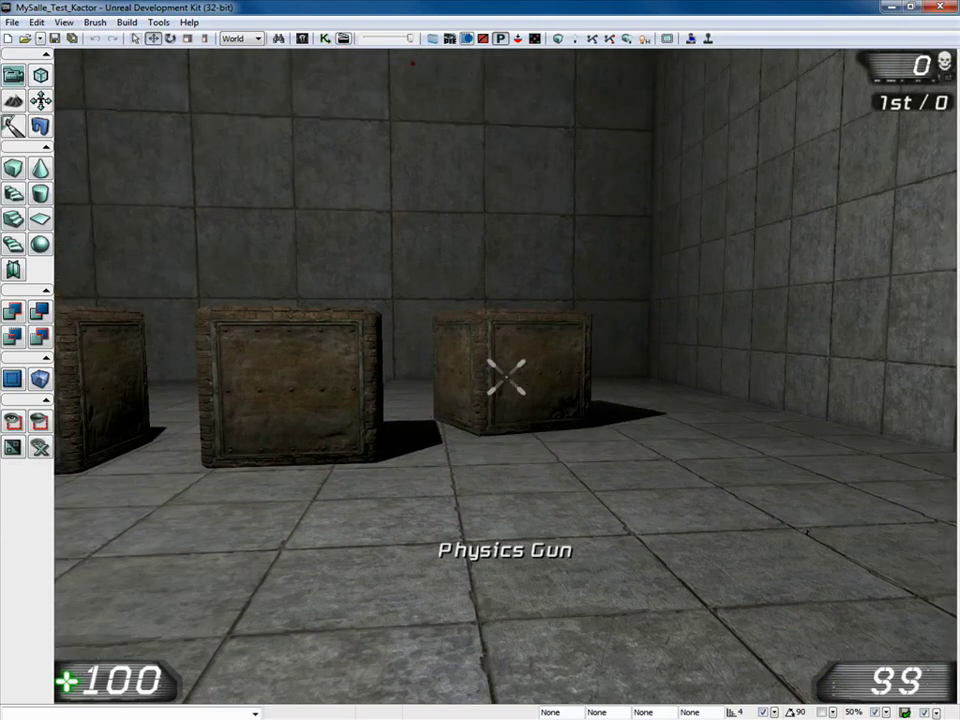
{"action": "left_click", "coordinate": [505, 377]}
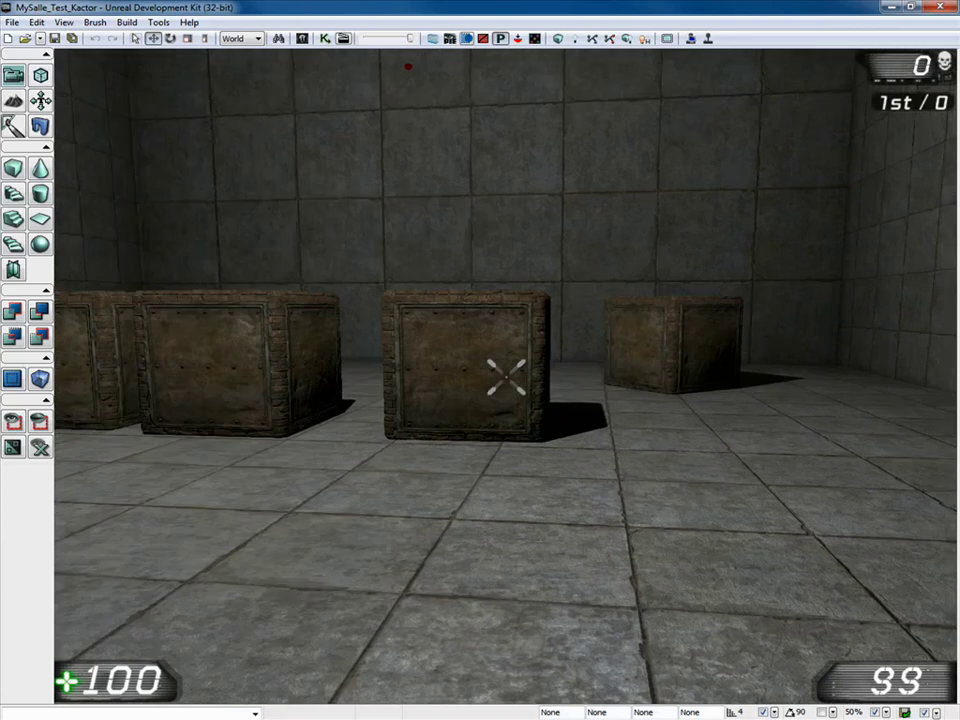
{"action": "left_click", "coordinate": [505, 377]}
{"action": "left_click", "coordinate": [505, 377]}
{"action": "key", "text": "w"}
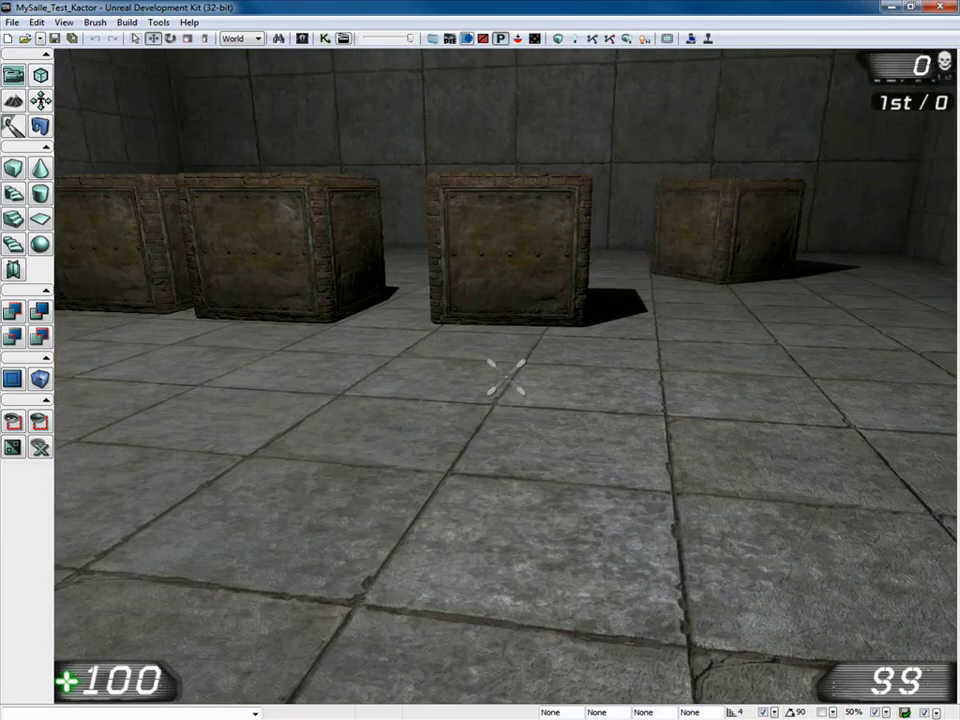
{"action": "key", "text": "Escape"}
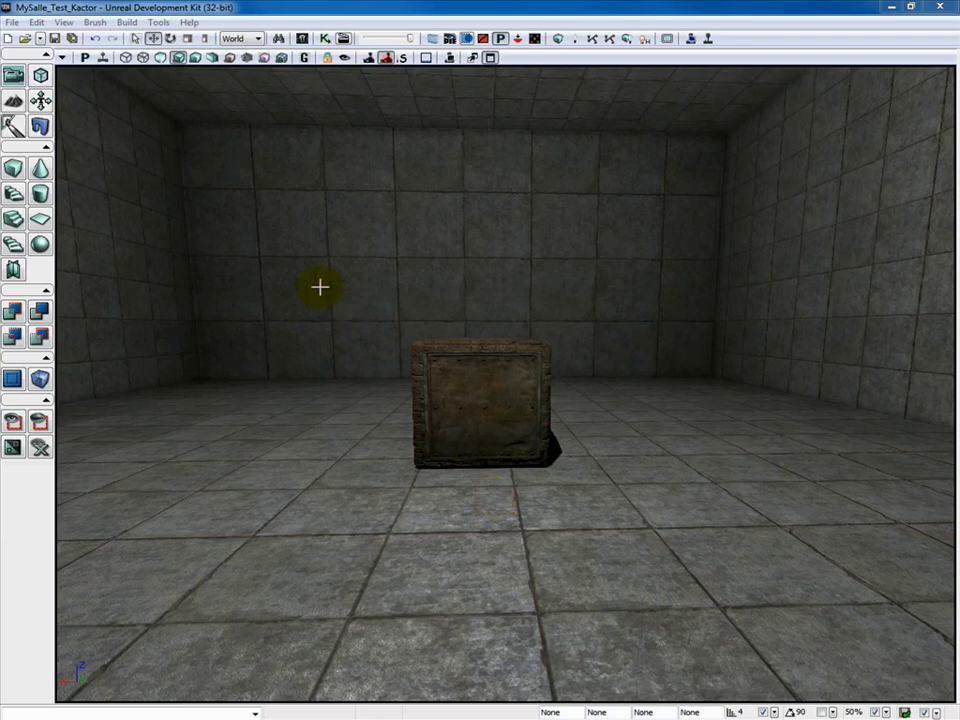
- Choose the RB_PrismaticActor class under RB_ConstraintActor and add one on the top face of the single box
{"action": "left_click", "coordinate": [304, 39]}
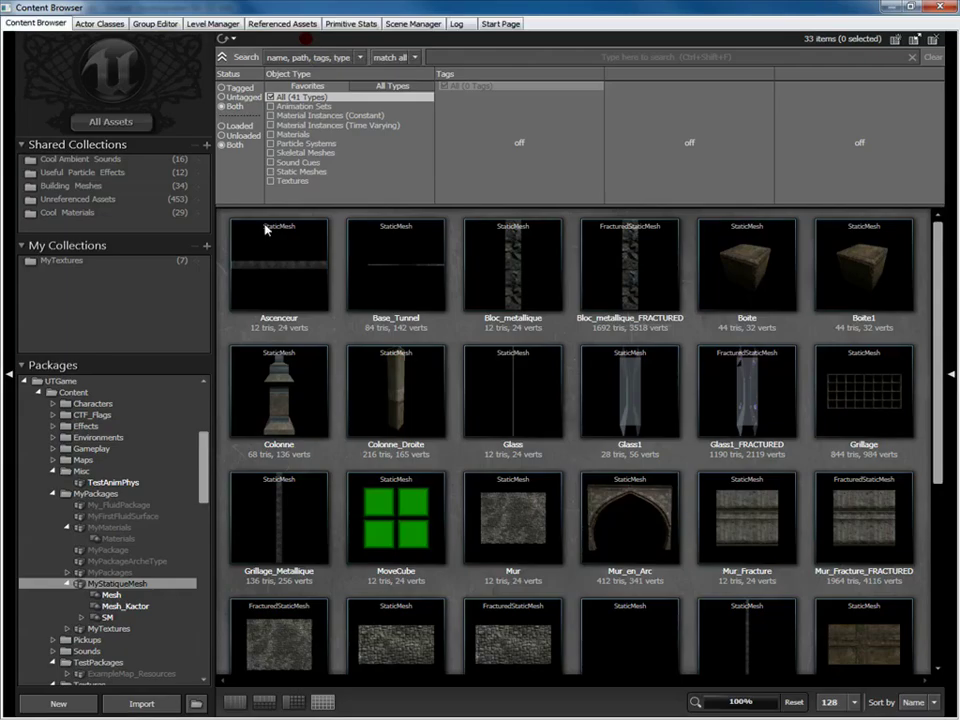
{"action": "left_click", "coordinate": [100, 34]}
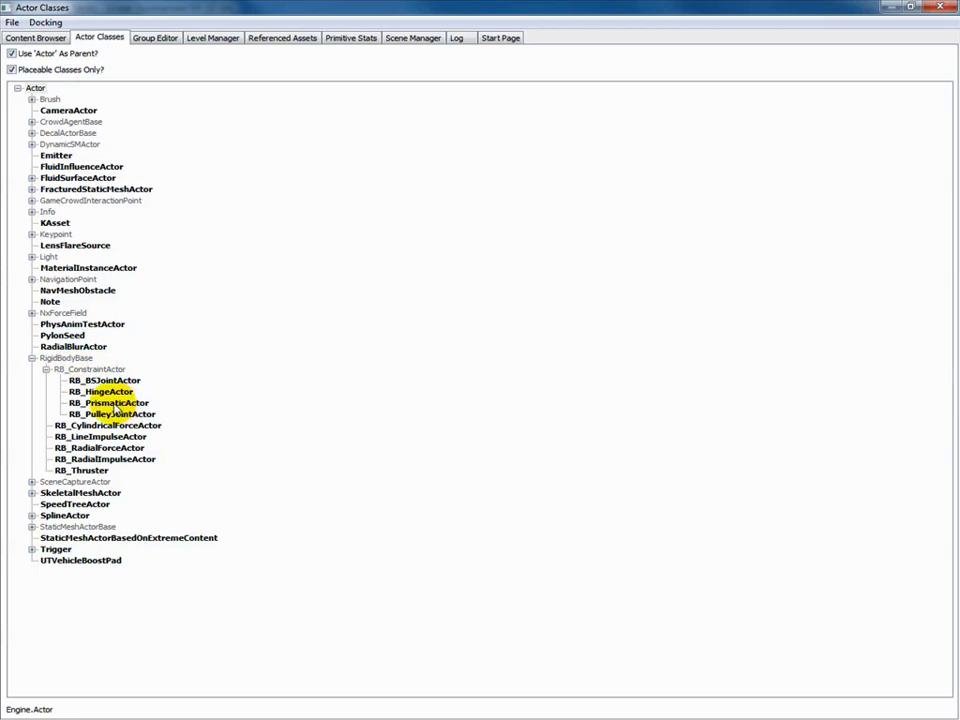
{"action": "left_click", "coordinate": [116, 404]}
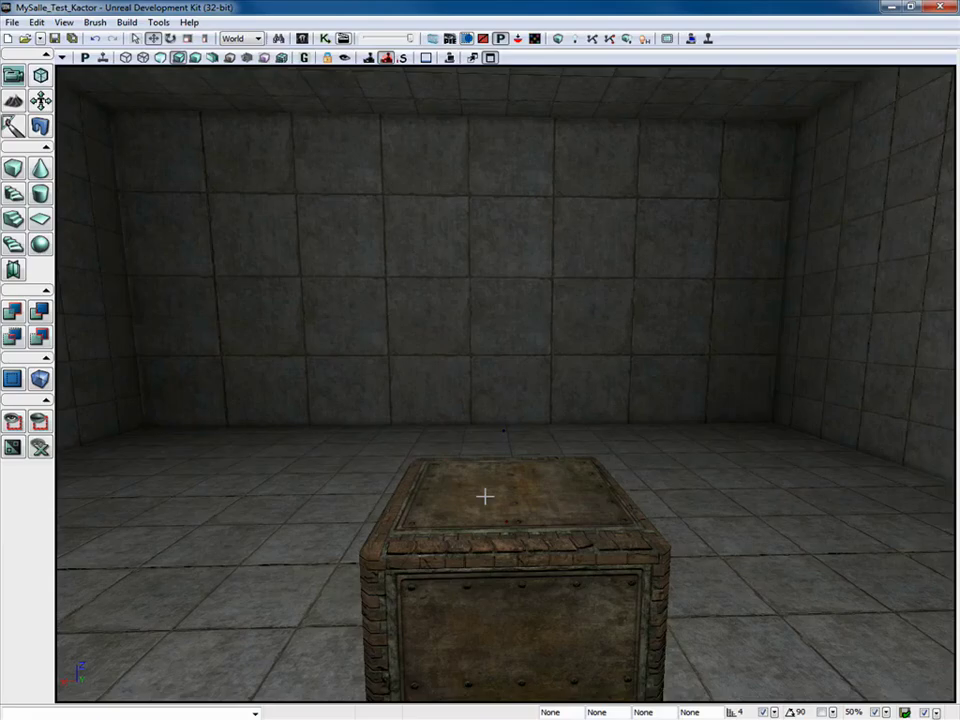
{"action": "right_click", "coordinate": [504, 491]}
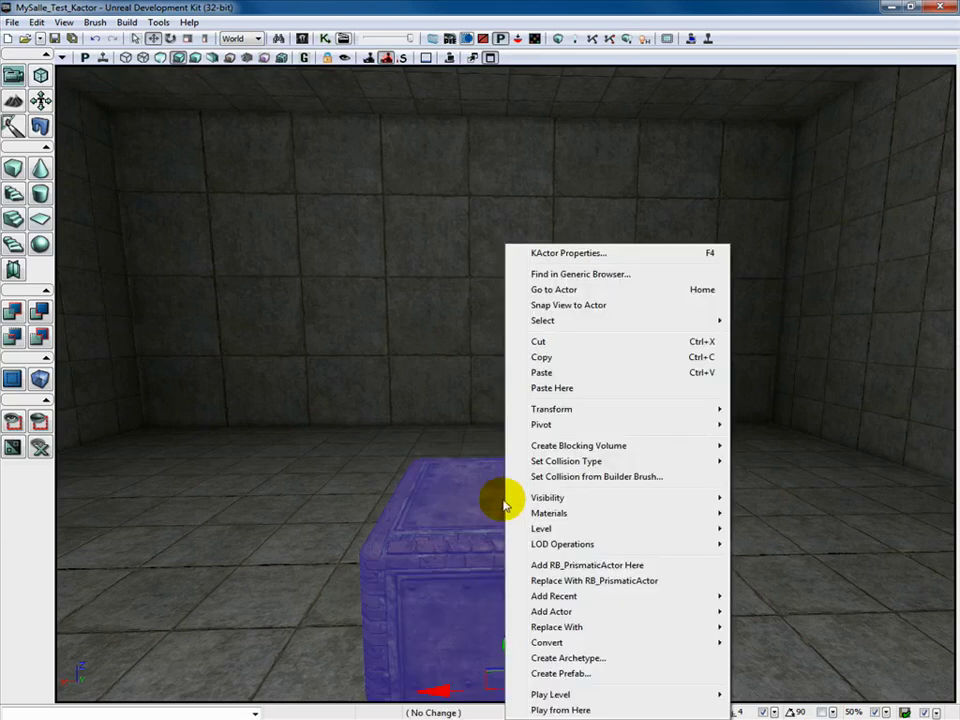
{"action": "left_click", "coordinate": [600, 567]}
{"action": "left_click_drag", "start_coordinate": [749, 530], "coordinate": [700, 590]}
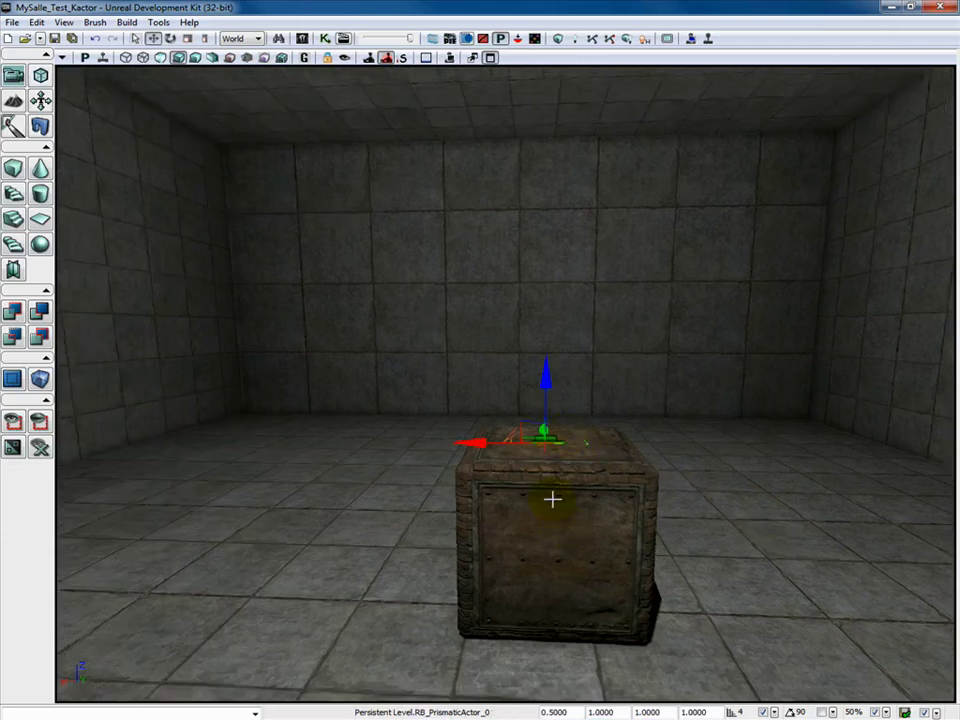
- Lock the RB_PrismaticActor's properties window and assign the box as its Constraint Actor 2 under RB_ConstraintActor
{"action": "double_click", "coordinate": [553, 438]}
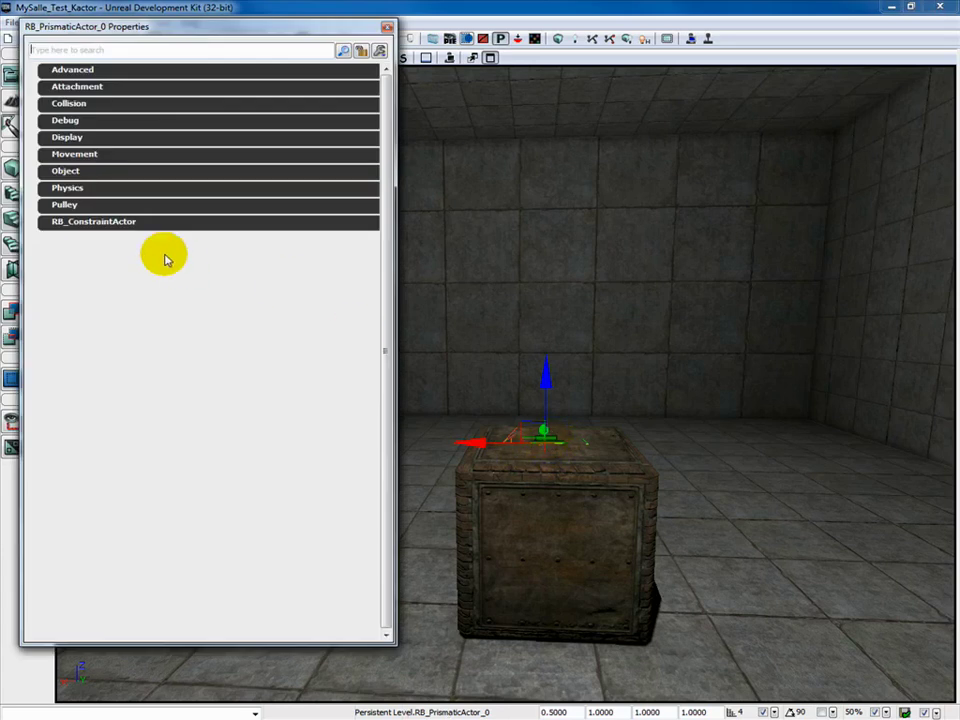
{"action": "left_click", "coordinate": [361, 51]}
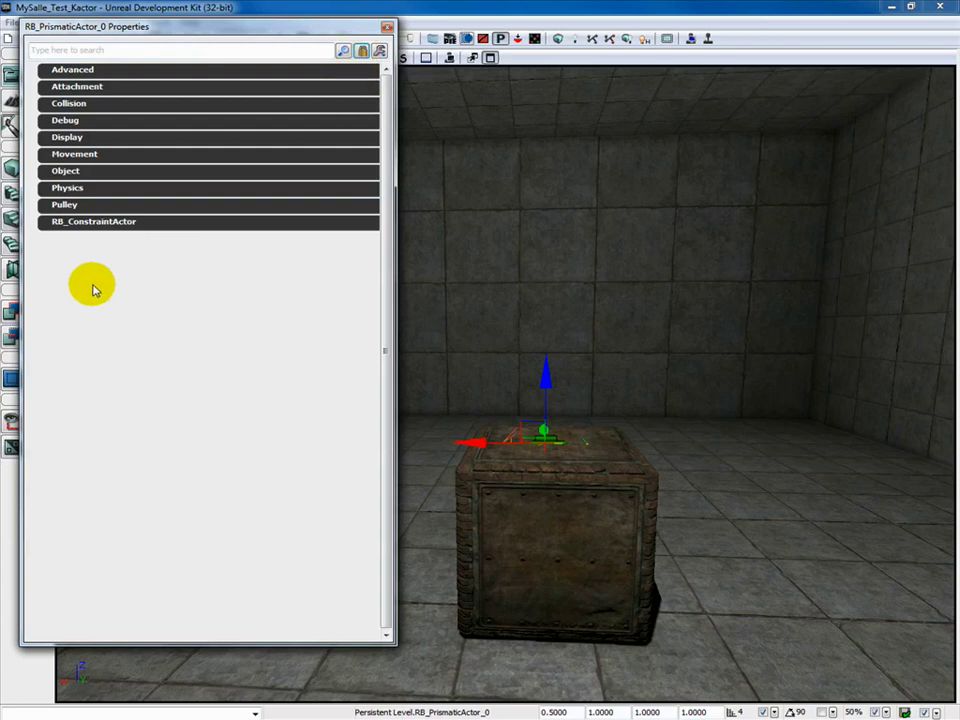
{"action": "left_click", "coordinate": [41, 224]}
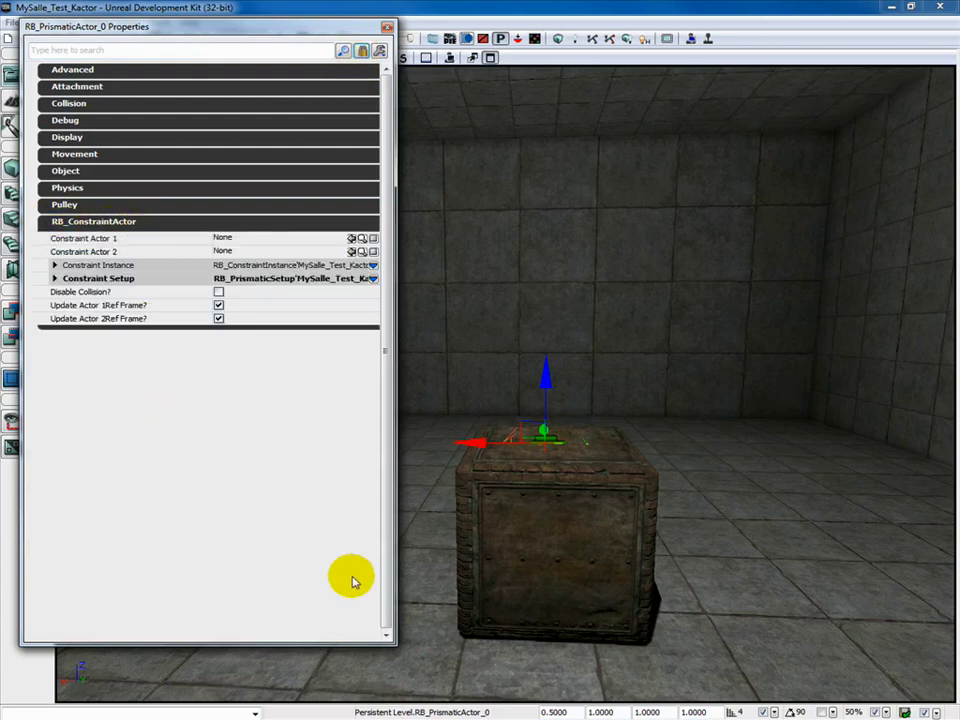
{"action": "left_click", "coordinate": [591, 540]}
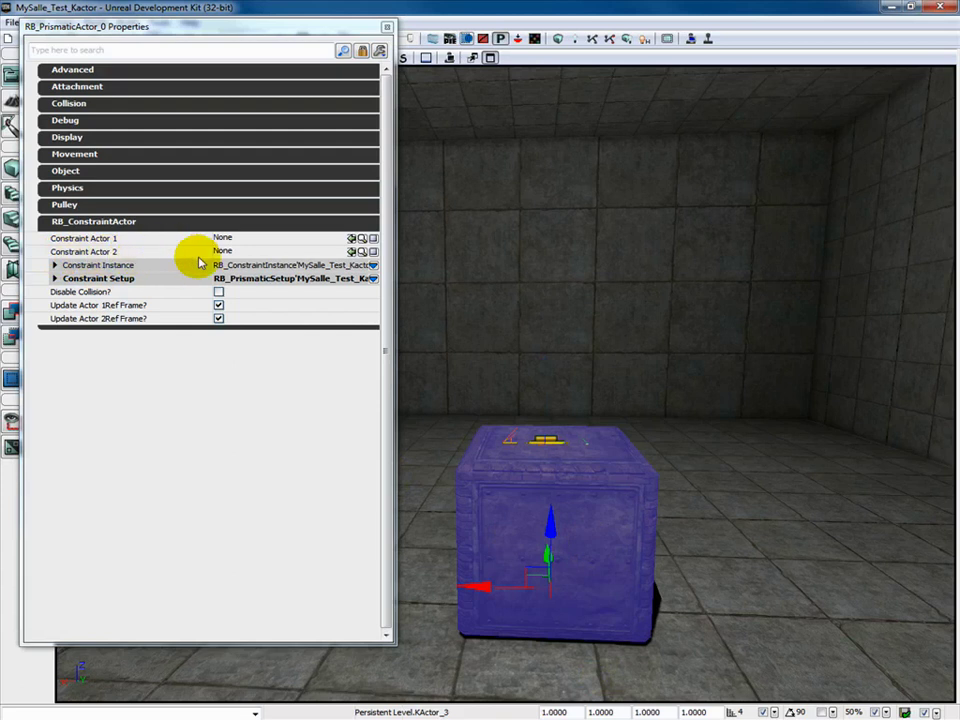
{"action": "left_click", "coordinate": [352, 251]}
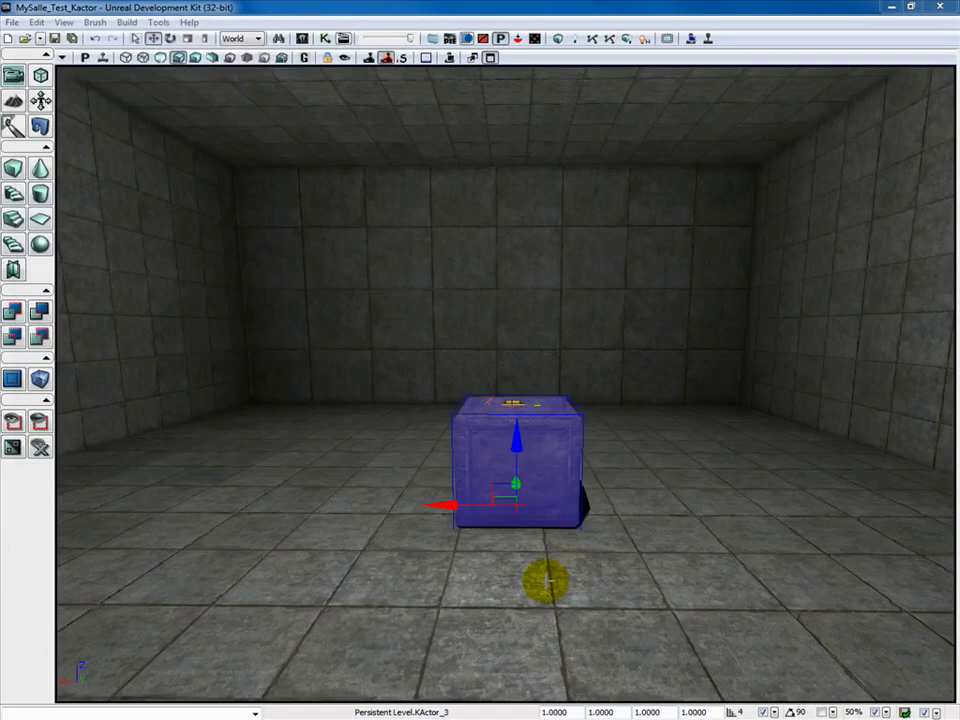
- Play test the constrained box by shooting it repeatedly with the default weapon
{"action": "left_click", "coordinate": [449, 57]}
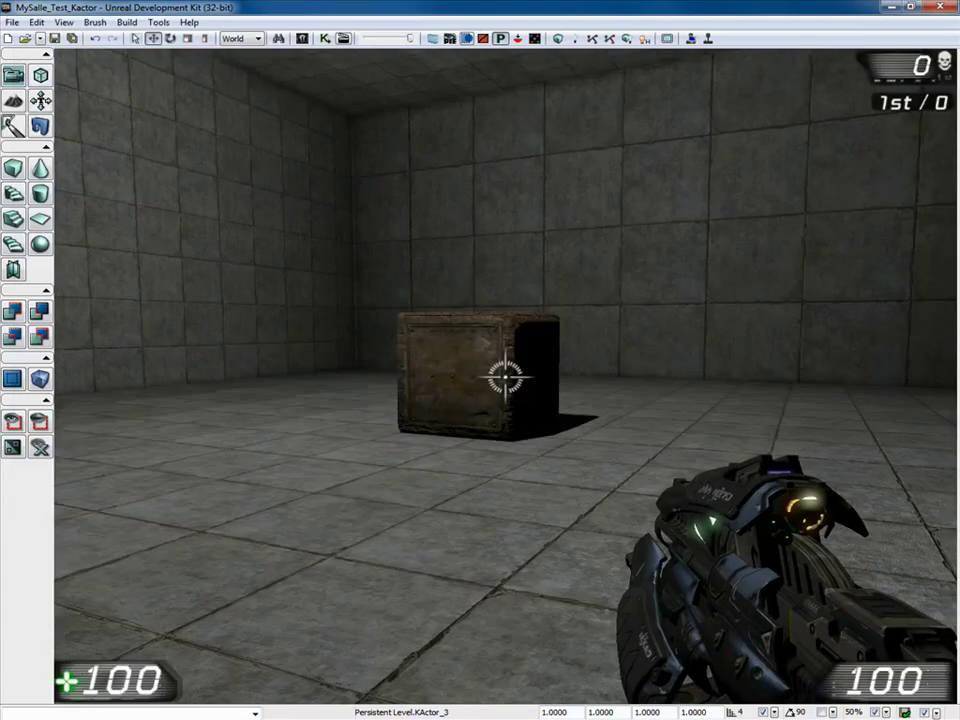
{"action": "left_click", "coordinate": [505, 376]}
{"action": "left_click", "coordinate": [505, 376]}
{"action": "key", "text": "d"}
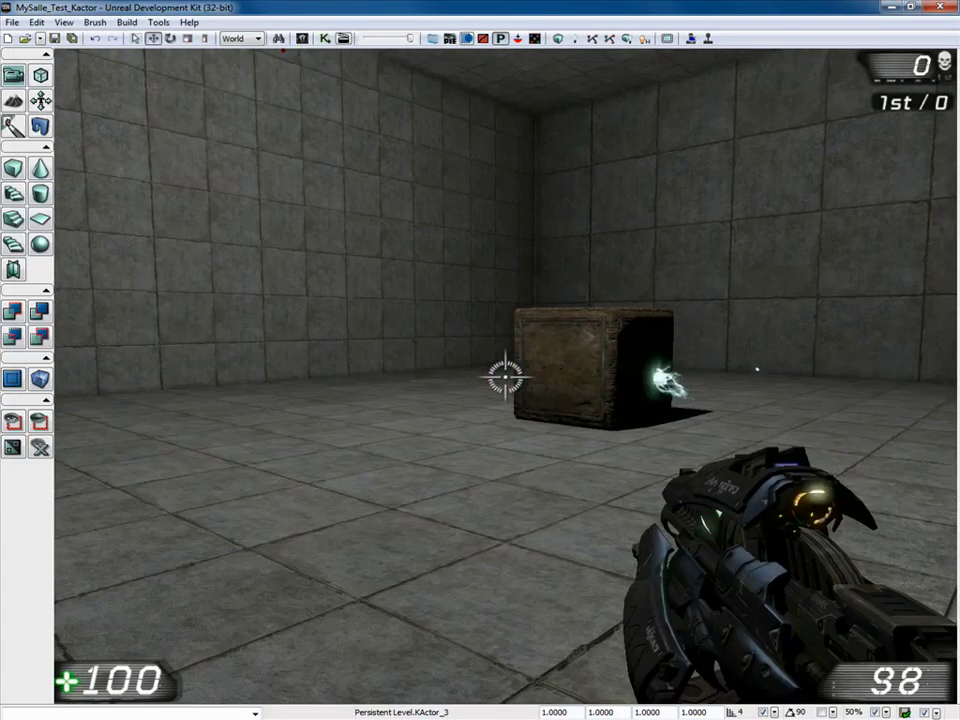
{"action": "left_click", "coordinate": [505, 376]}
{"action": "left_click", "coordinate": [505, 376]}
{"action": "left_click", "coordinate": [505, 376]}
{"action": "left_click", "coordinate": [505, 376]}
{"action": "left_click", "coordinate": [505, 376]}
{"action": "left_click", "coordinate": [505, 376]}
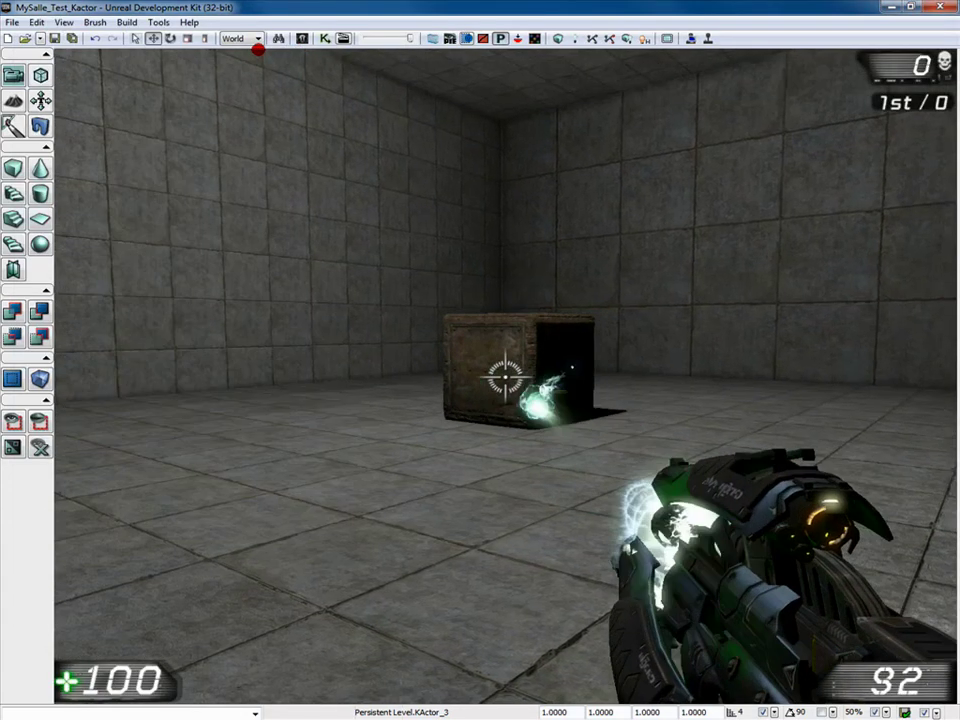
{"action": "left_click", "coordinate": [247, 51]}
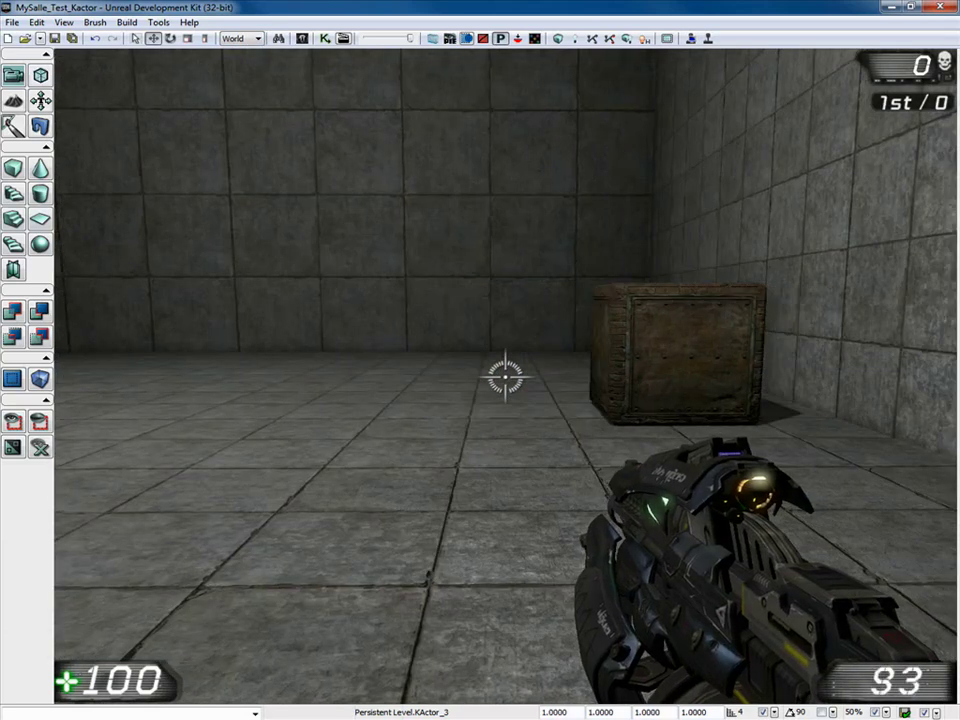
- Switch to the Physics Gun, move the constrained box with it, and leave play mode
{"action": "key", "text": "s"}
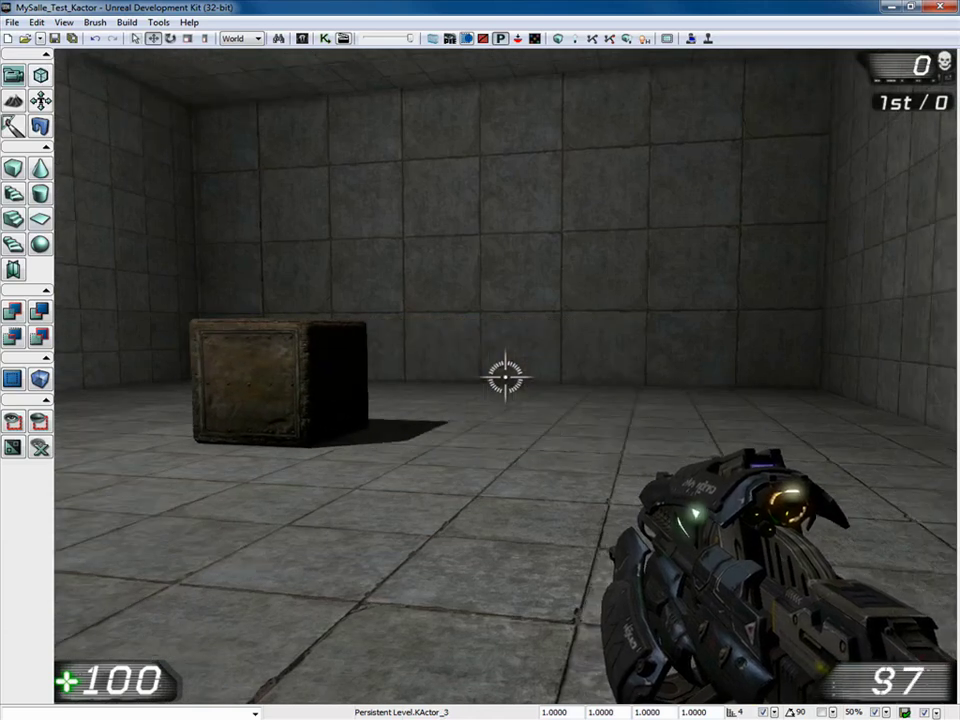
{"action": "scroll", "coordinate": [505, 376], "scroll_direction": "down", "scroll_amount": 1}
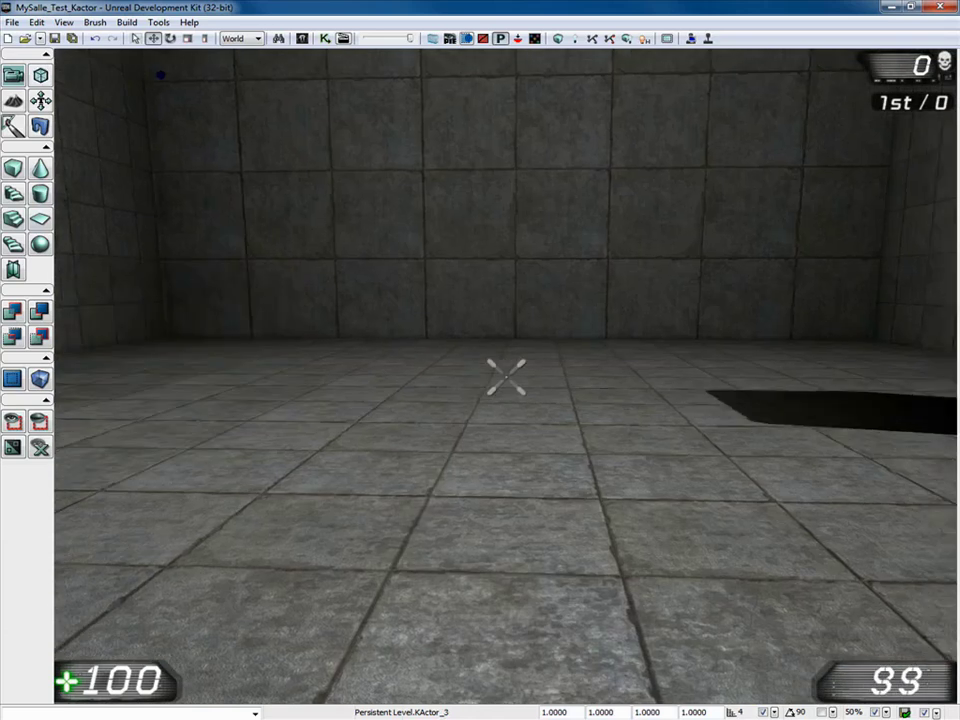
{"action": "key", "text": "Left"}
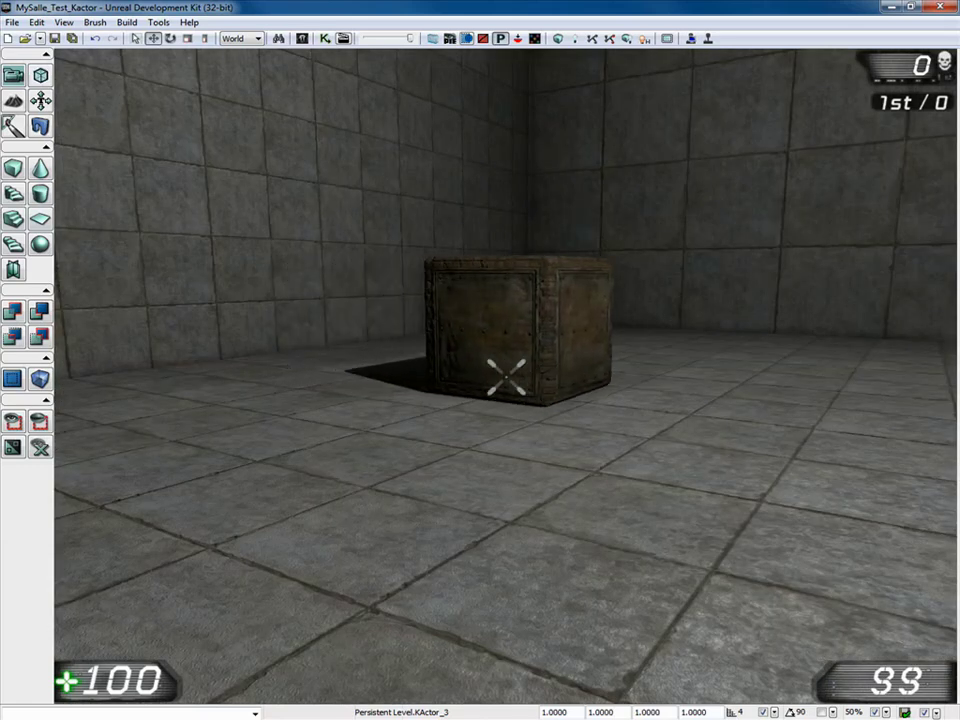
{"action": "key", "text": "Escape"}
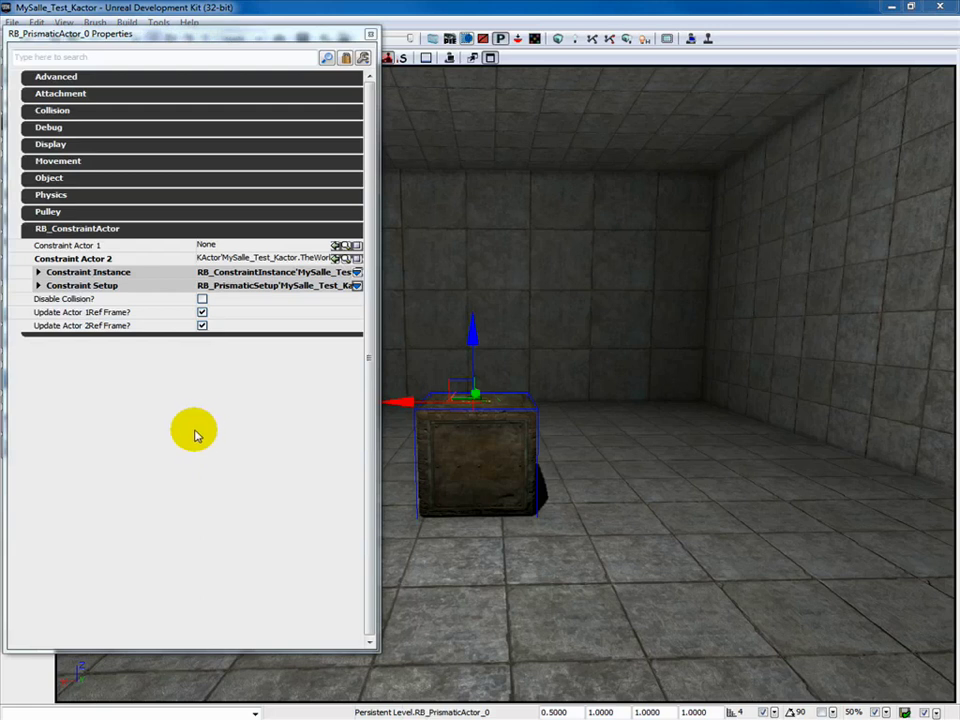
- Enable Linear XPosition Drive in the Linear settings of the prismatic actor's Constraint Instance
{"action": "left_click", "coordinate": [38, 272]}
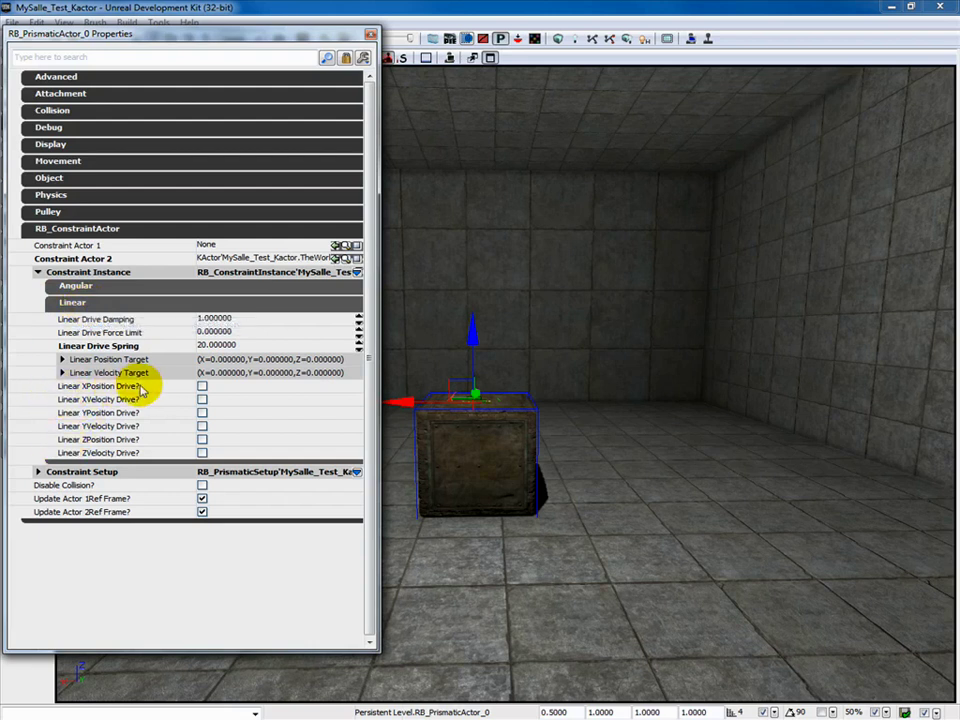
{"action": "left_click", "coordinate": [202, 387]}
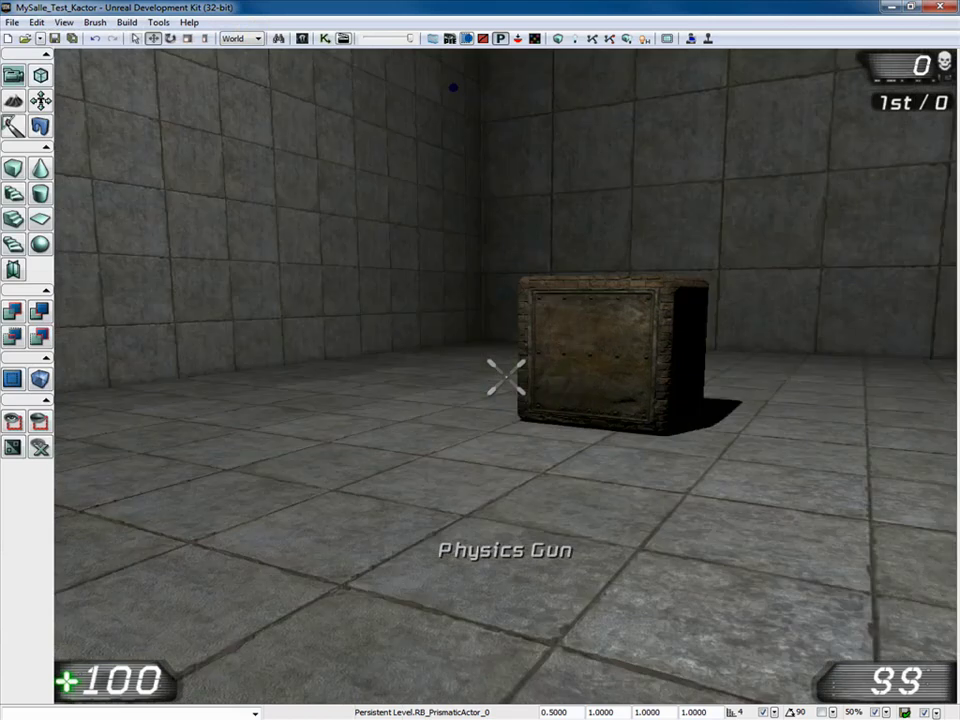
- Play test the X position drive by pulling the box back and forth with the Physics Gun, then leave play mode
{"action": "key", "text": "Right"}
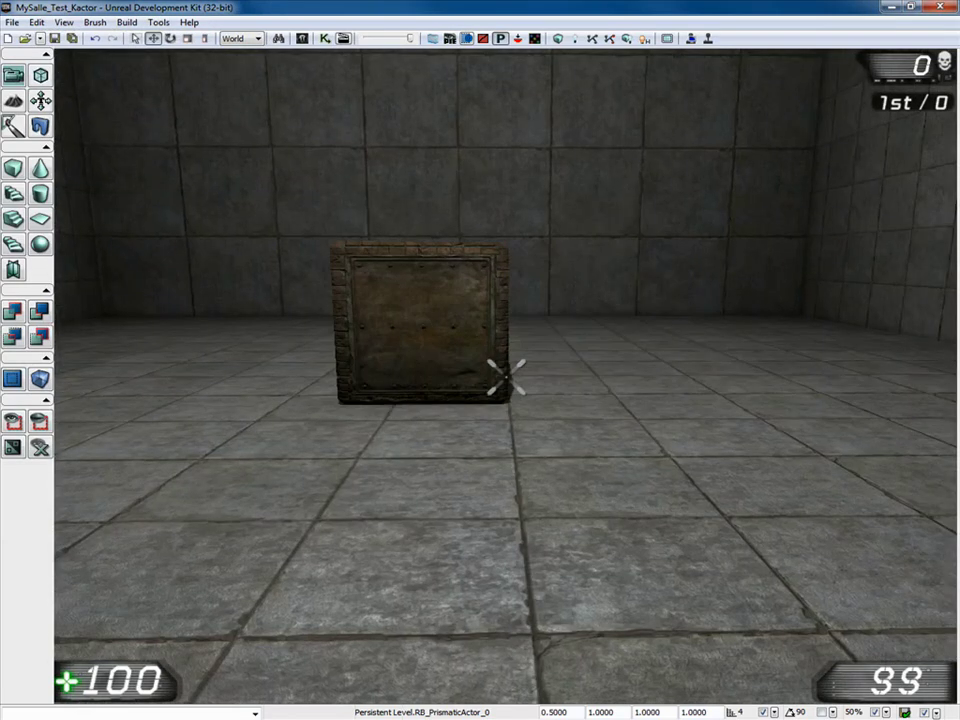
{"action": "key", "text": "w"}
{"action": "key", "text": "Left"}
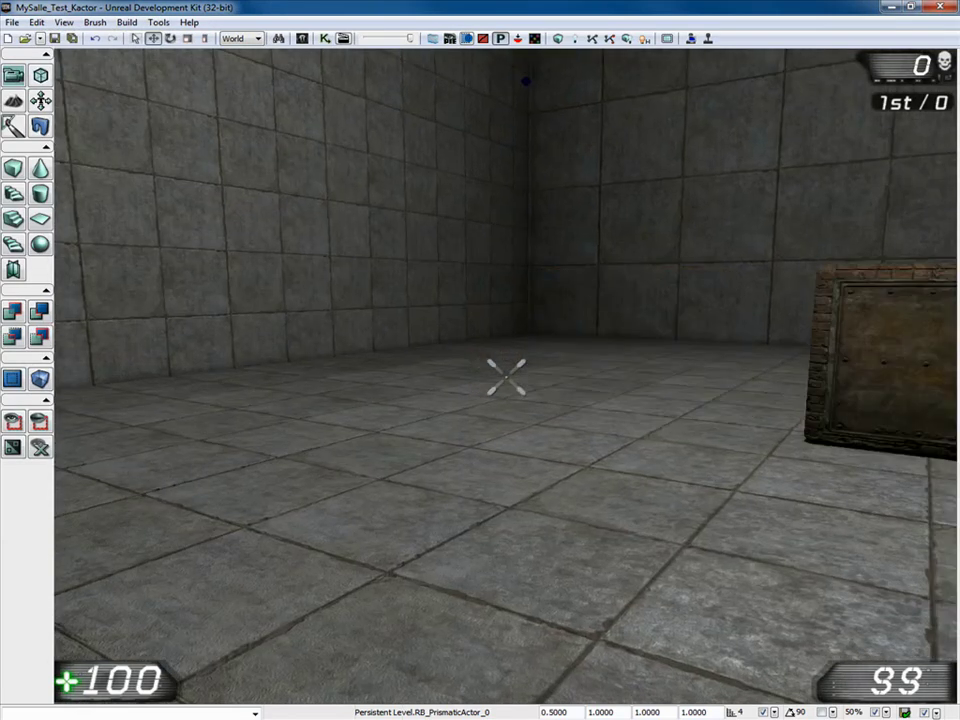
{"action": "key", "text": "Right"}
{"action": "key", "text": "Left"}
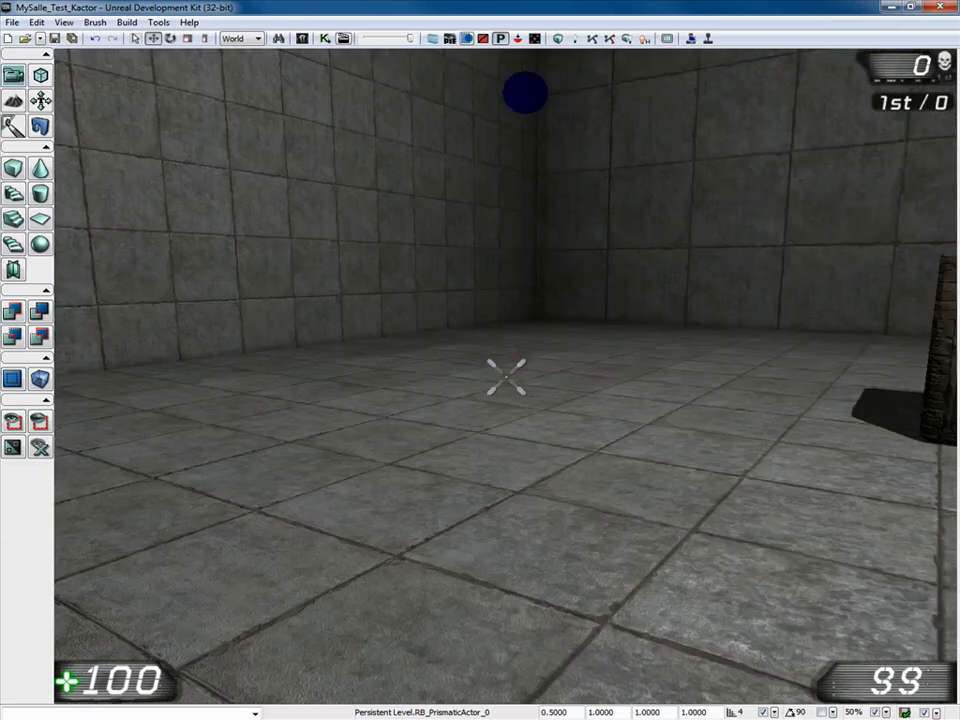
{"action": "key", "text": "Right"}
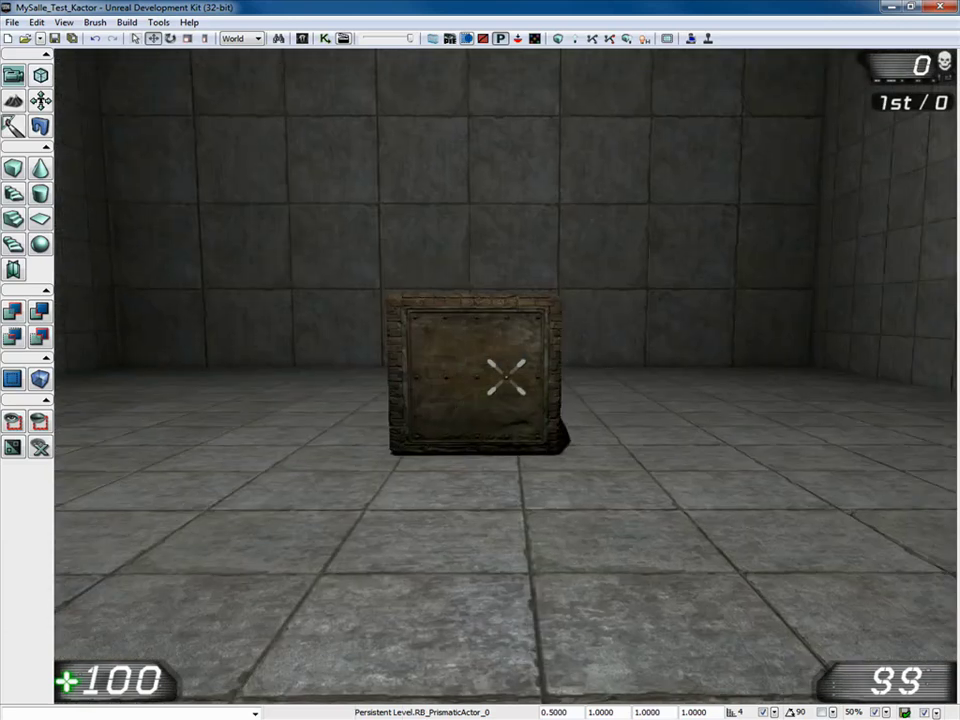
{"action": "key", "text": "Left"}
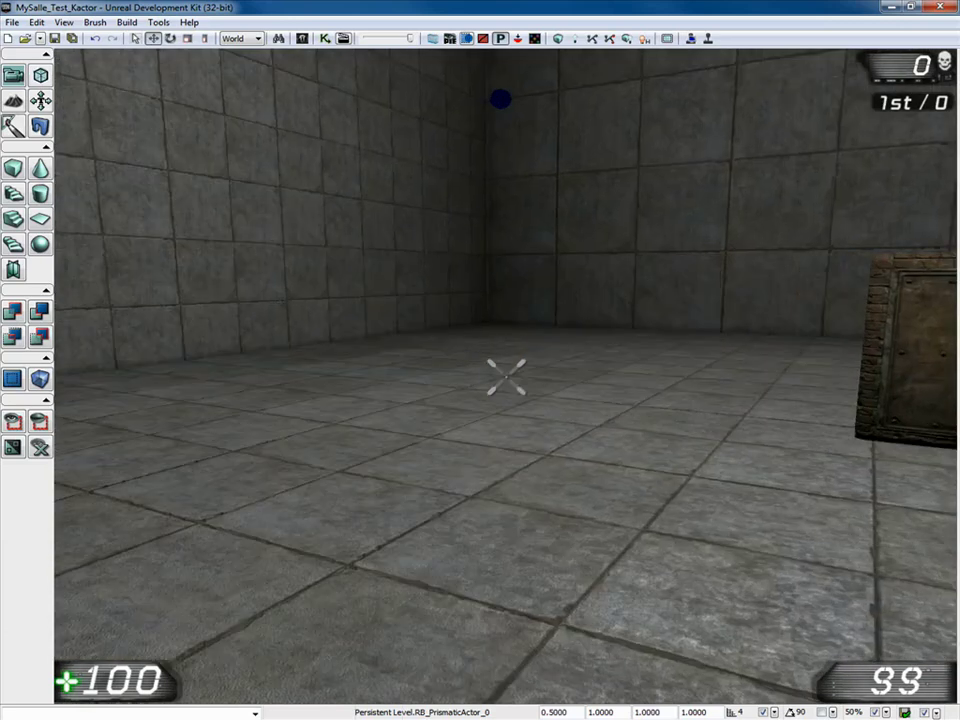
{"action": "key", "text": "Right"}
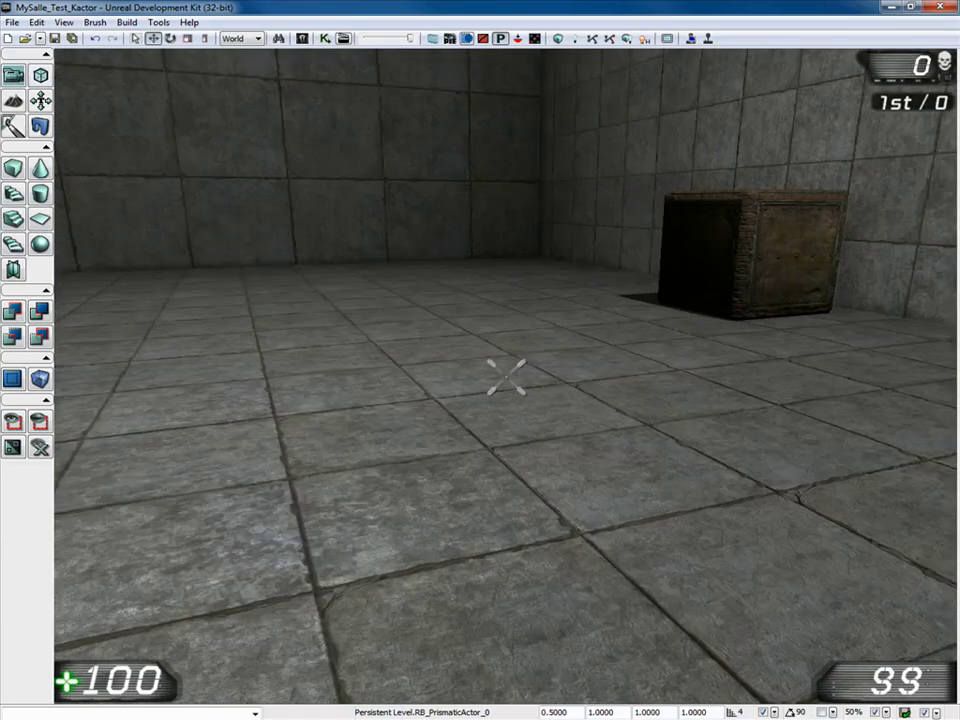
{"action": "key", "text": "Right"}
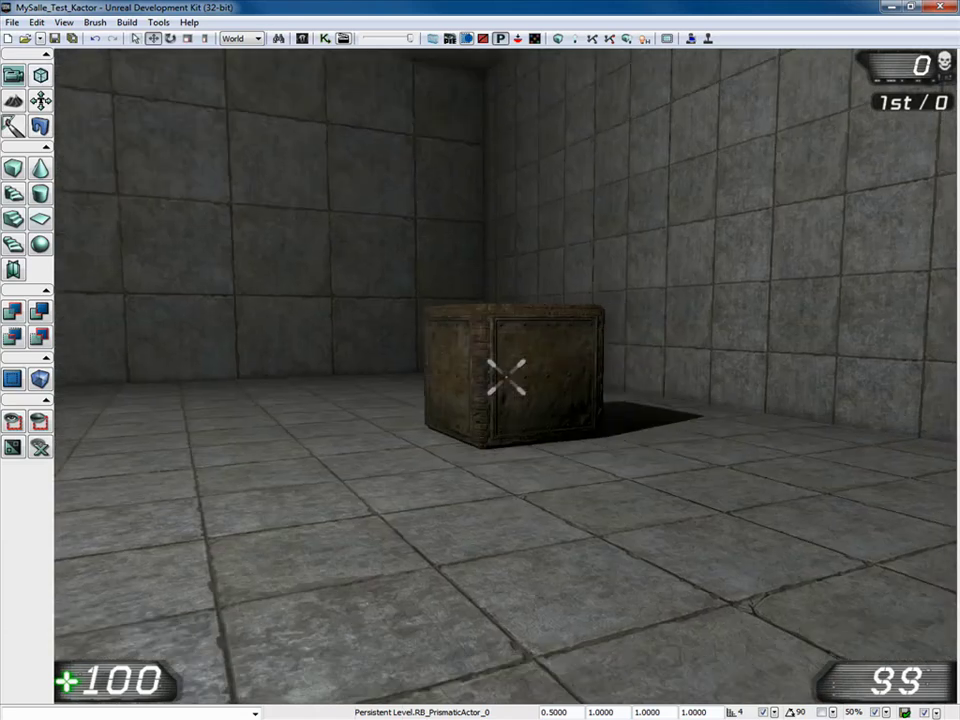
{"action": "key", "text": "Left"}
{"action": "key", "text": "Right"}
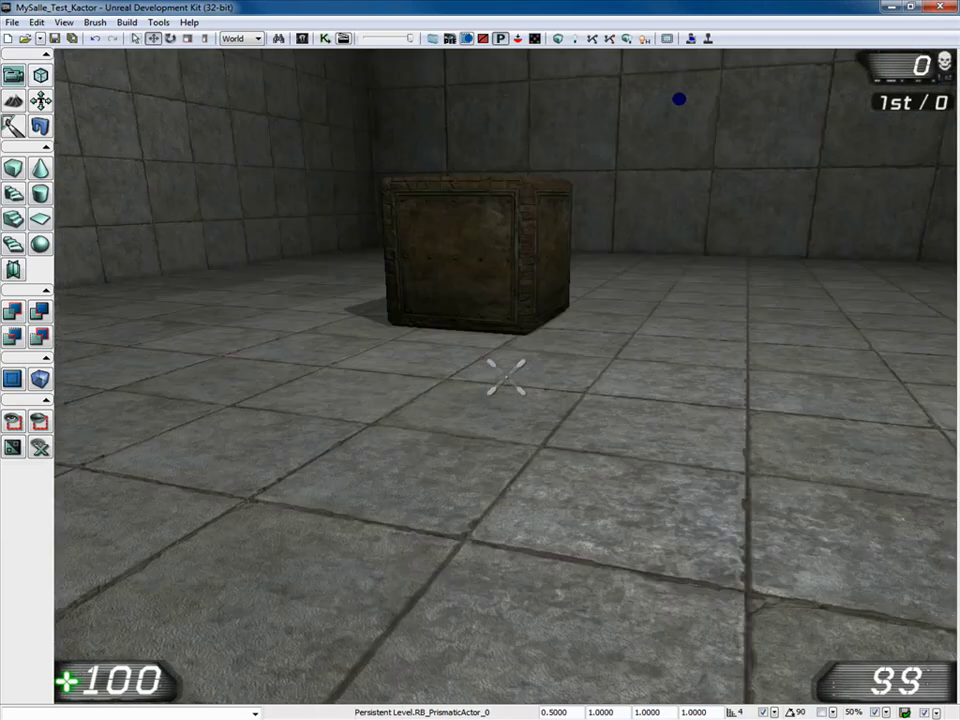
{"action": "key", "text": "Left"}
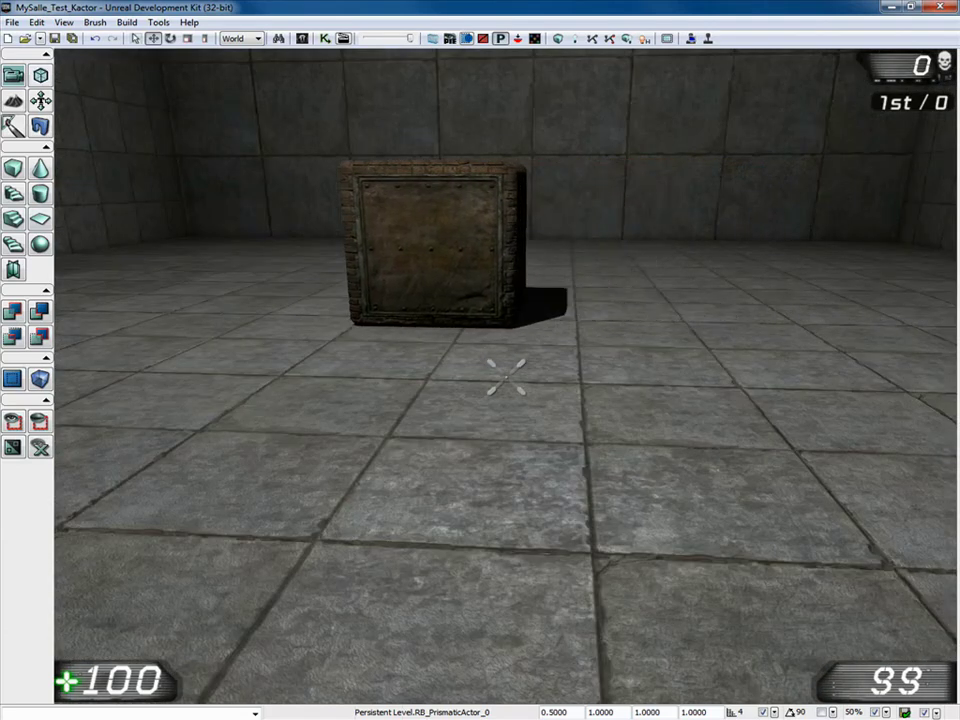
{"action": "key", "text": "Escape"}
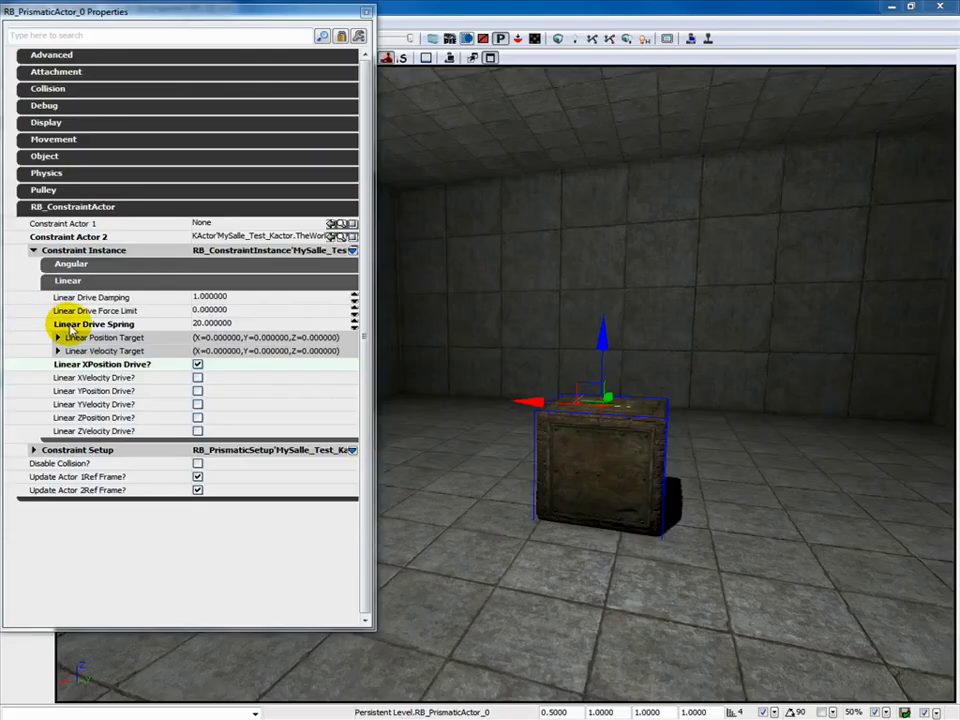
- Turn Linear XPosition Drive back off and collapse the Constraint Instance settings
{"action": "left_click", "coordinate": [252, 329]}
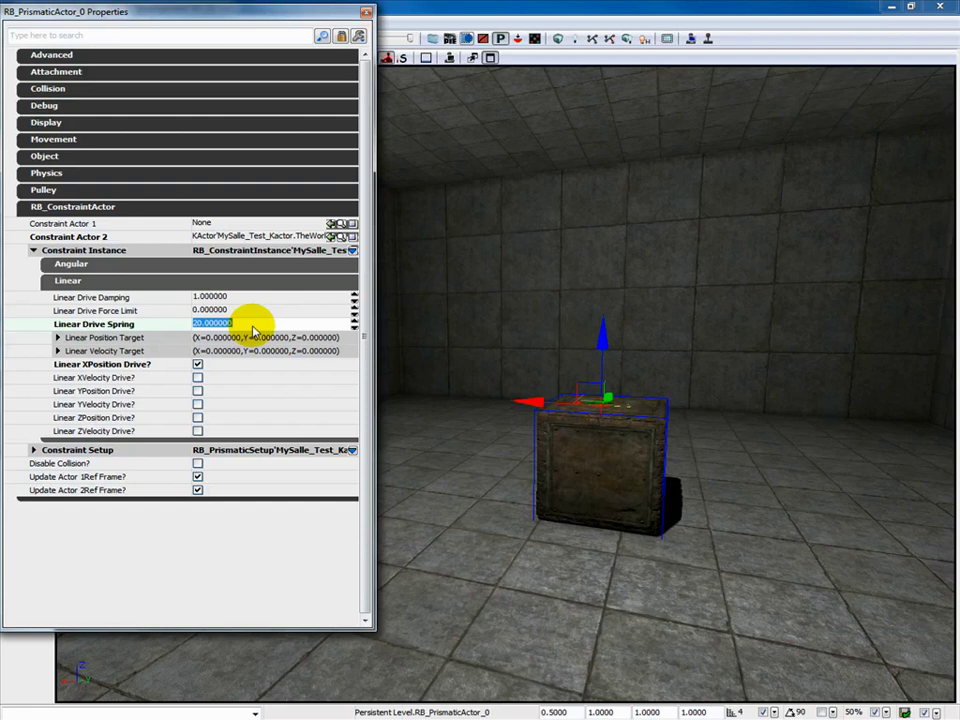
{"action": "left_click", "coordinate": [197, 371]}
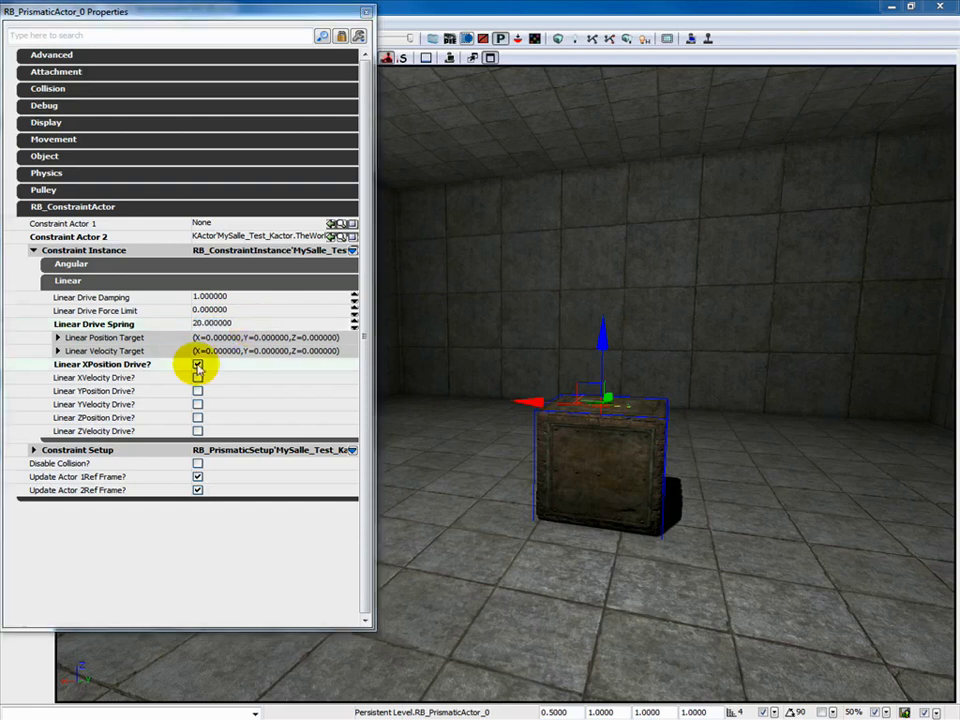
{"action": "left_click", "coordinate": [197, 366]}
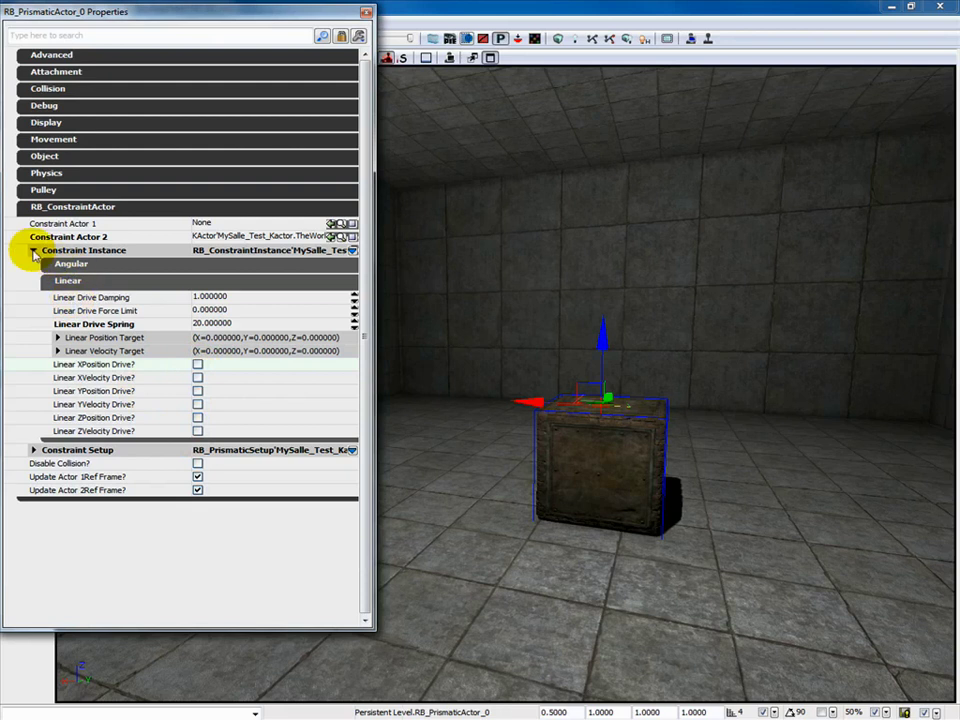
{"action": "left_click", "coordinate": [34, 251]}
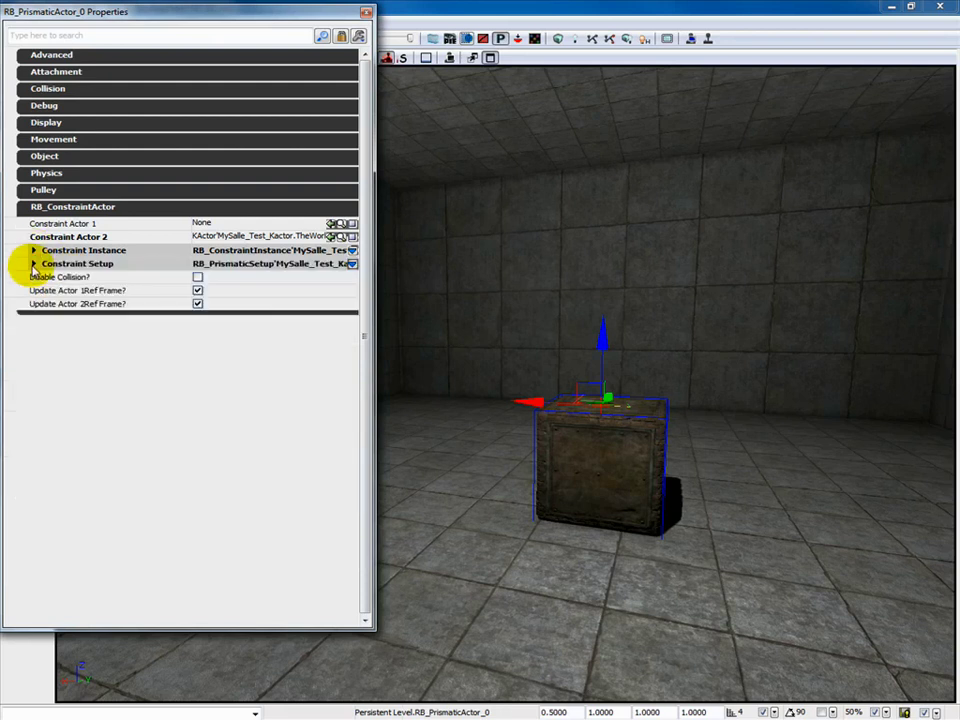
- Set bLimited to 1 for Linear XSetup in the prismatic actor's Constraint Setup
{"action": "left_click", "coordinate": [33, 264]}
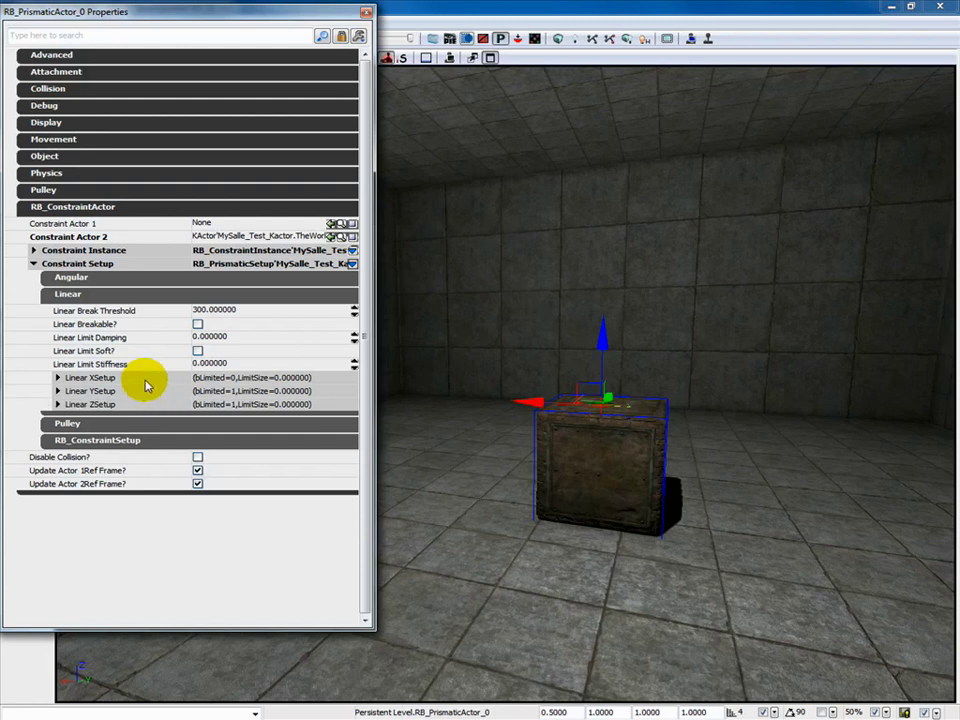
{"action": "left_click", "coordinate": [58, 380]}
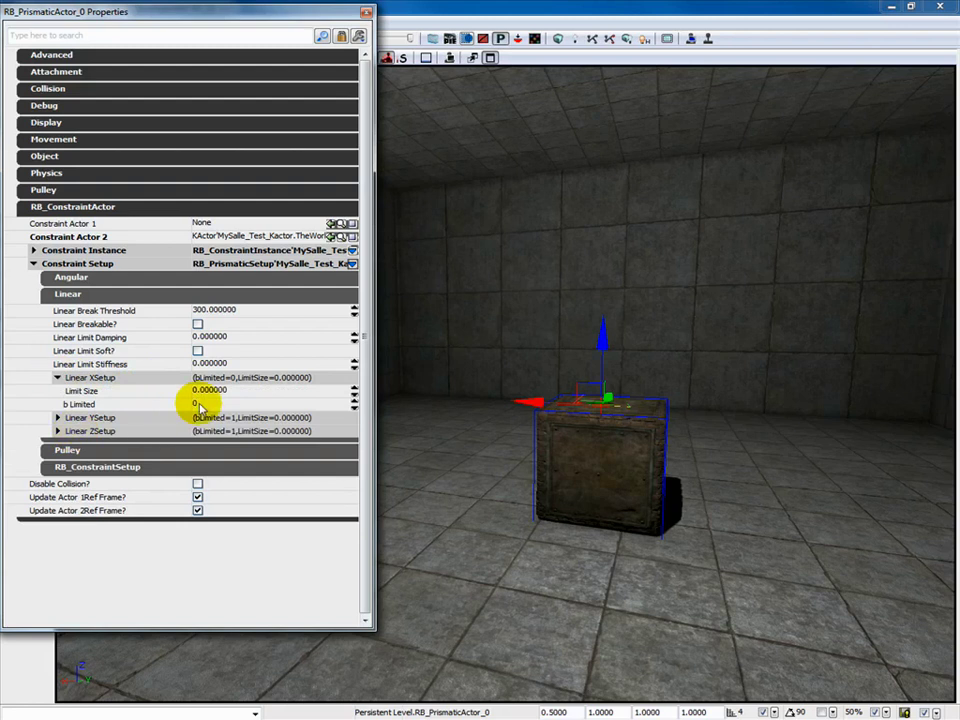
{"action": "left_click", "coordinate": [202, 403]}
{"action": "type", "text": "1"}
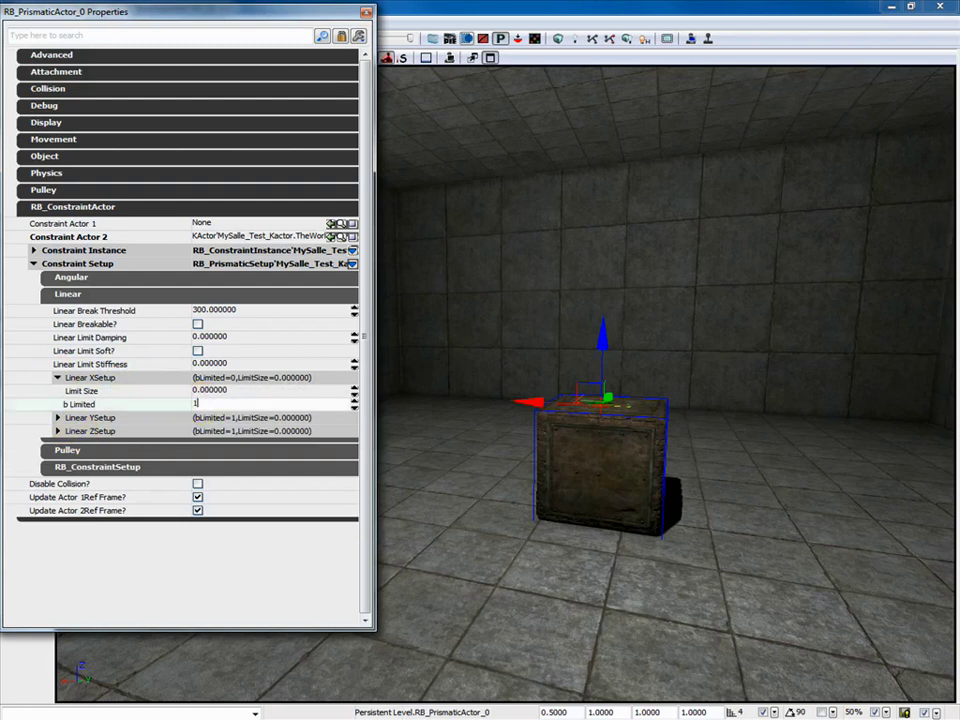
{"action": "key", "text": "Return"}
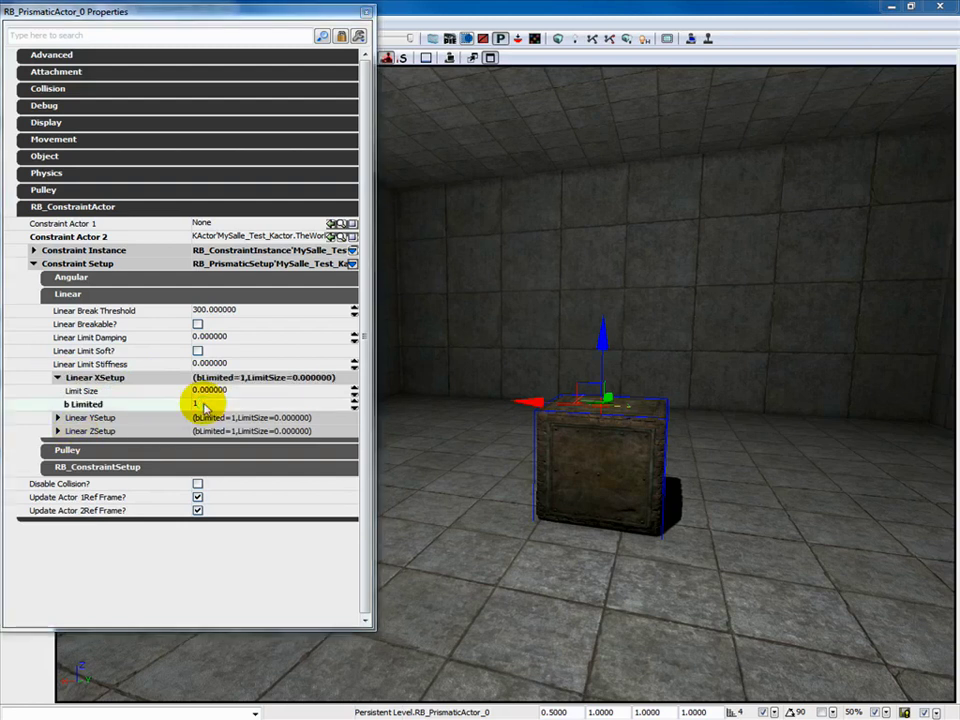
- Set bLimited to 0 for Linear YSetup in the same Constraint Setup
{"action": "left_click", "coordinate": [58, 418]}
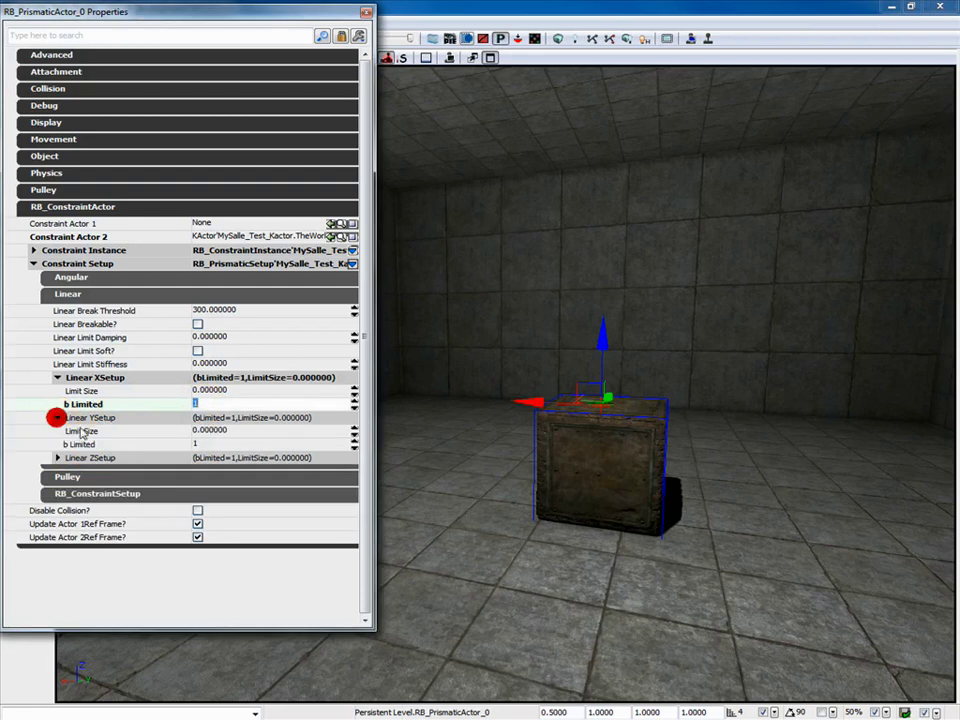
{"action": "left_click", "coordinate": [196, 443]}
{"action": "type", "text": "0"}
{"action": "key", "text": "Return"}
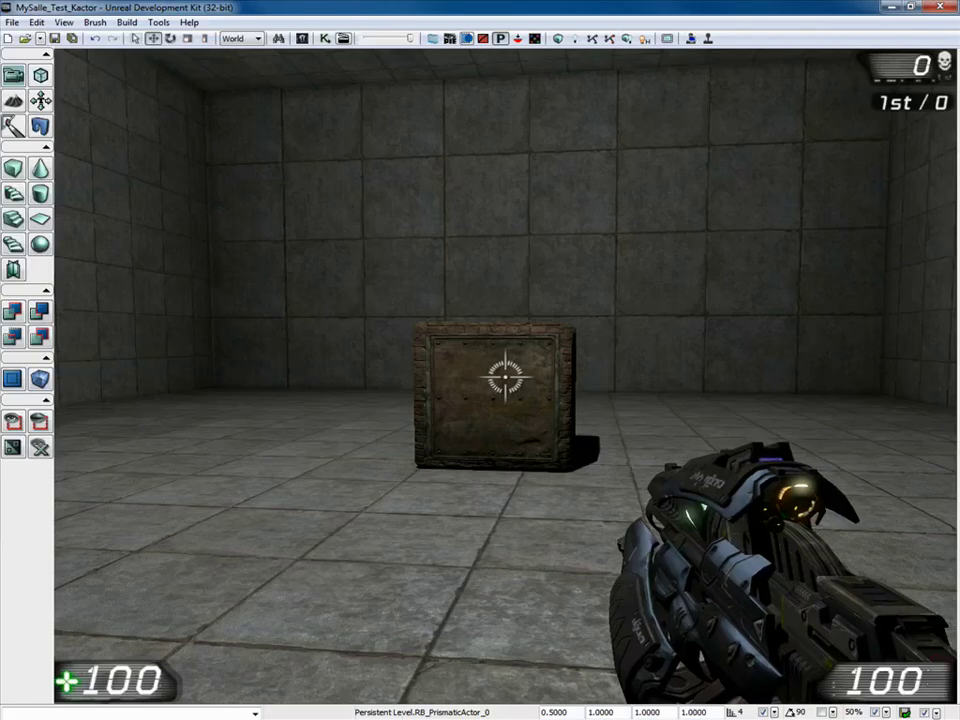
- Play test the Y axis freedom by pushing the box away and moving it back and forth, and leave play mode
{"action": "left_click", "coordinate": [505, 377]}
{"action": "left_click", "coordinate": [505, 377]}
{"action": "key", "text": "s"}
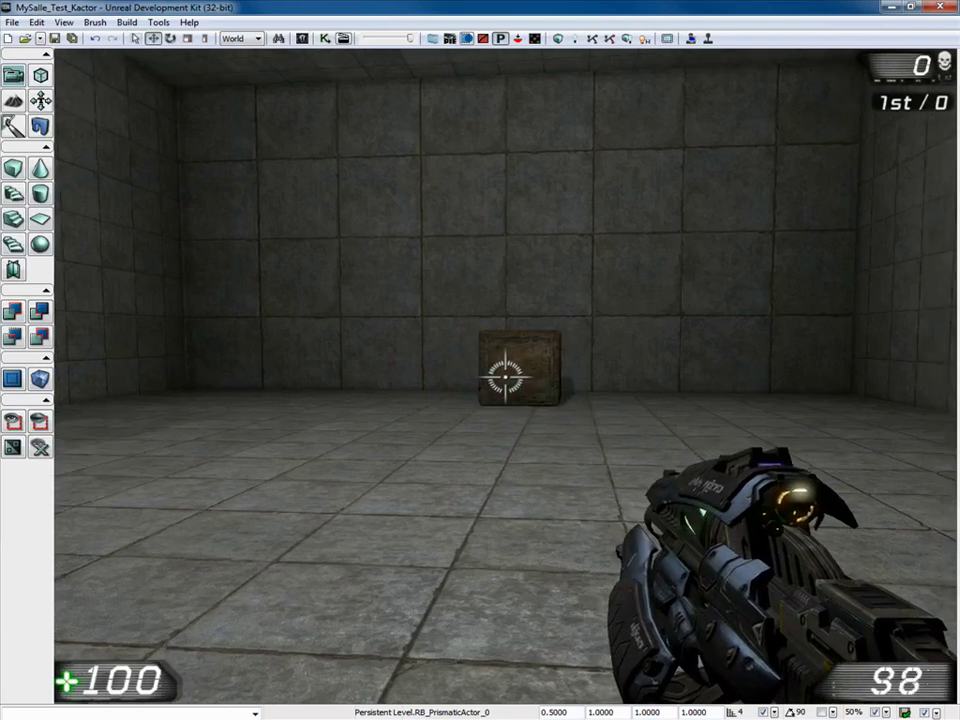
{"action": "key", "text": "w"}
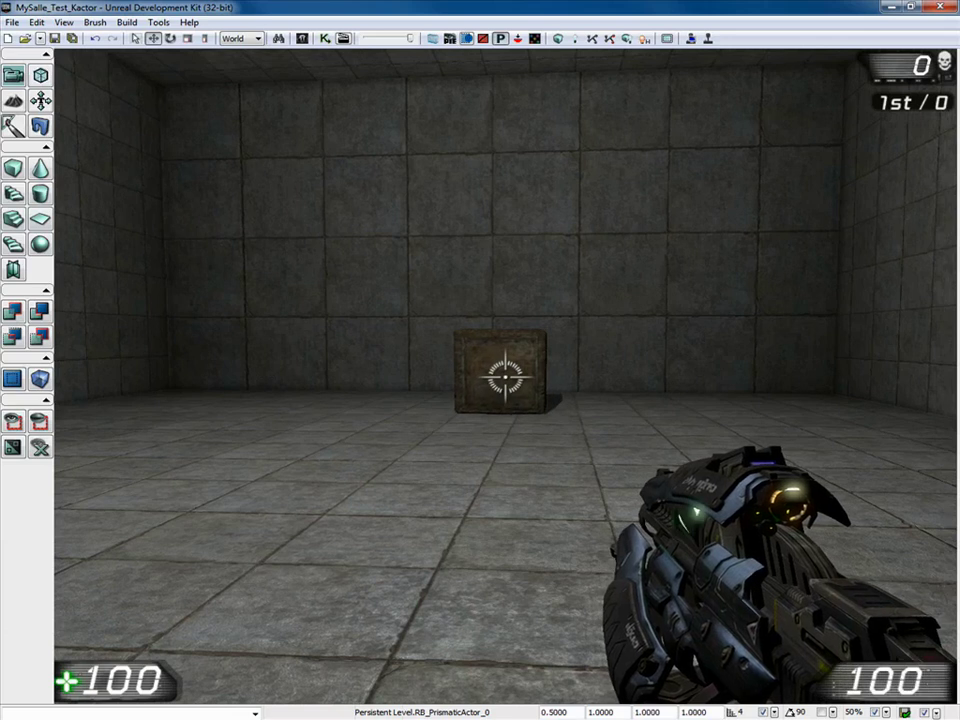
{"action": "key", "text": "w"}
{"action": "key", "text": "Escape"}
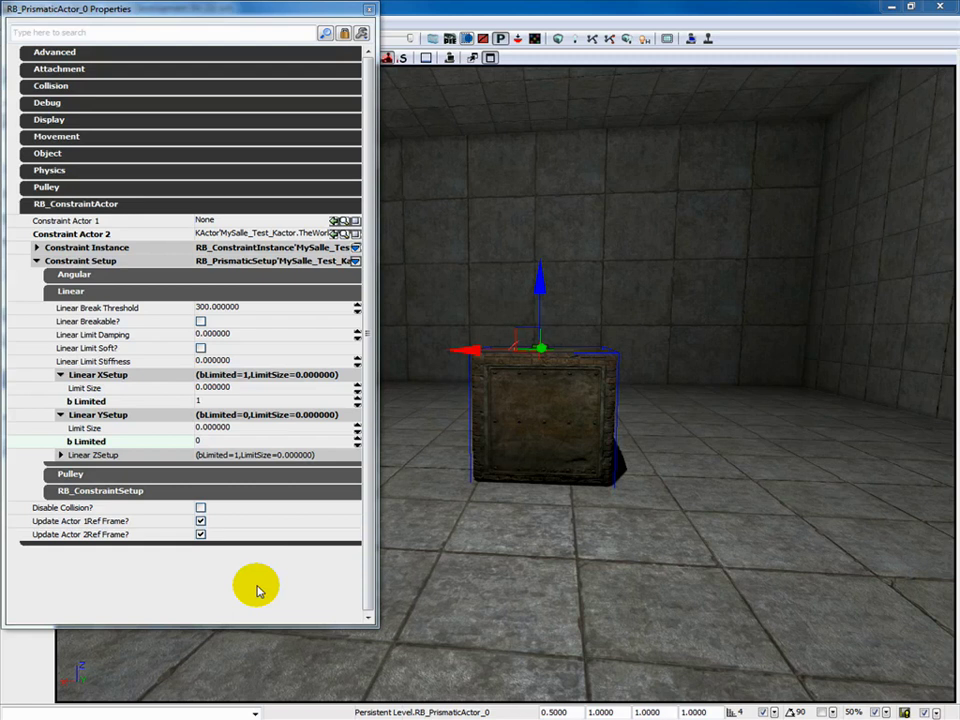
- Set bLimited to 0 for Linear XSetup and play test moving the box along both horizontal axes with the Physics Gun
{"action": "left_click", "coordinate": [224, 402]}
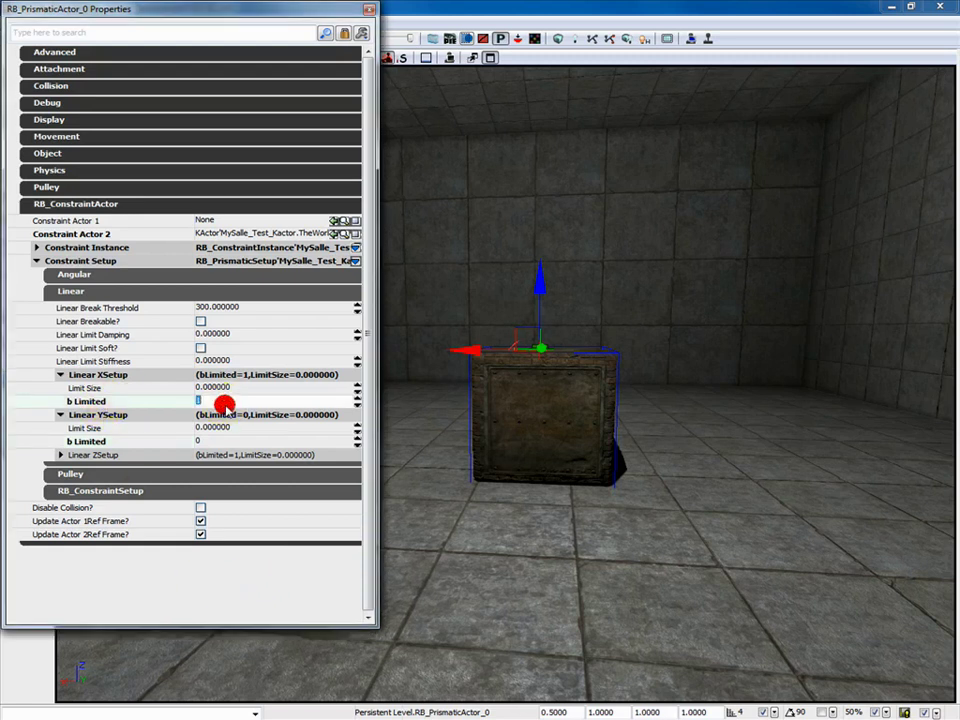
{"action": "type", "text": "0"}
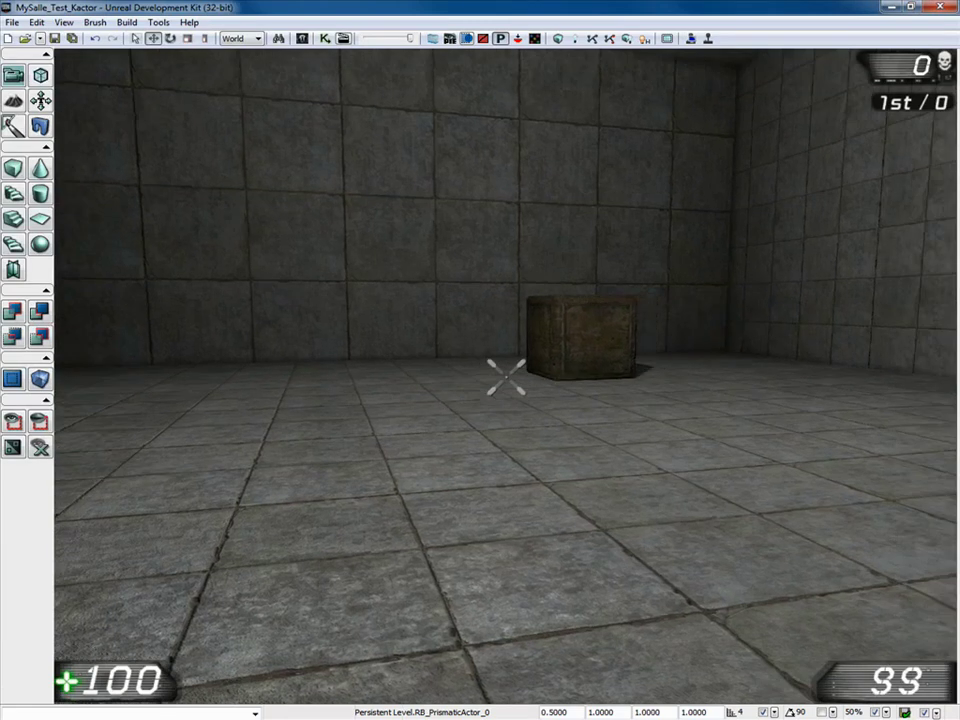
{"action": "key", "text": "s"}
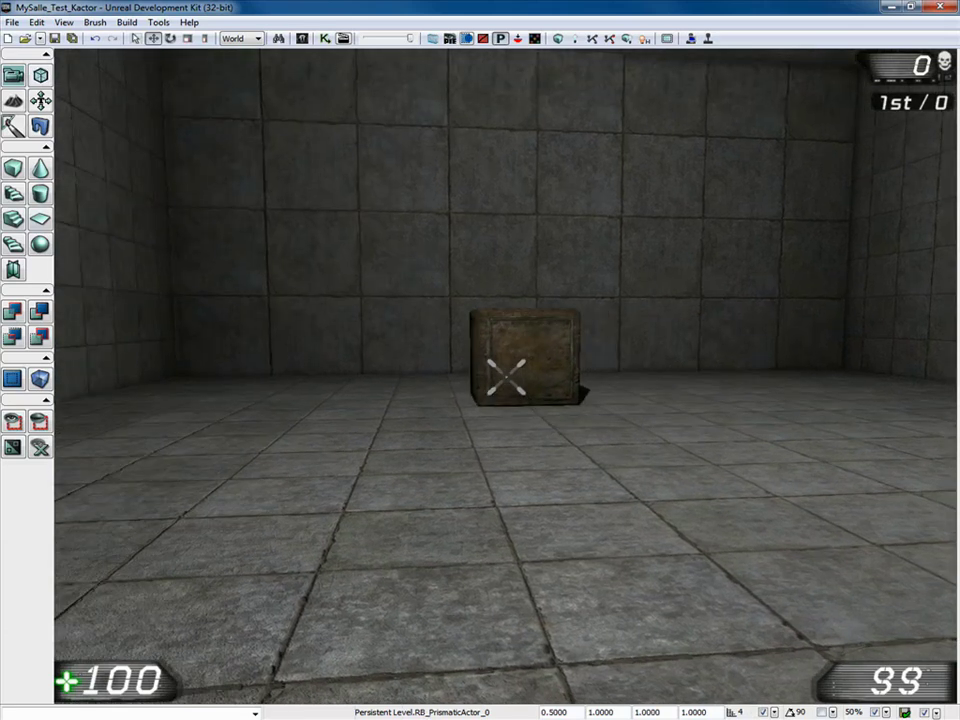
{"action": "key", "text": "Left"}
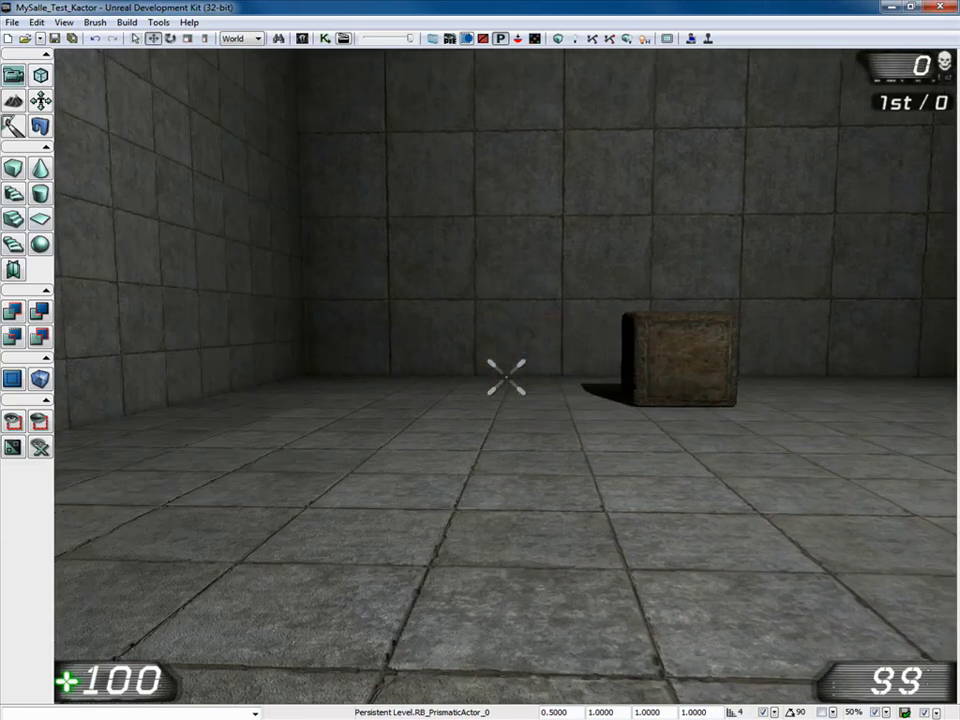
{"action": "key", "text": "Right"}
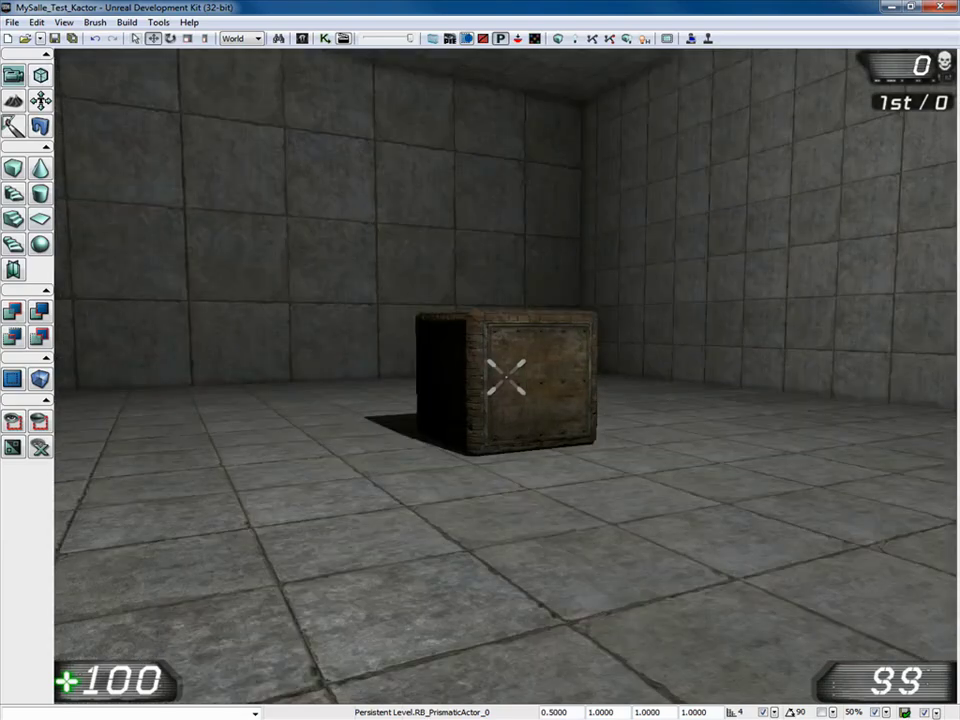
{"action": "key", "text": "Escape"}
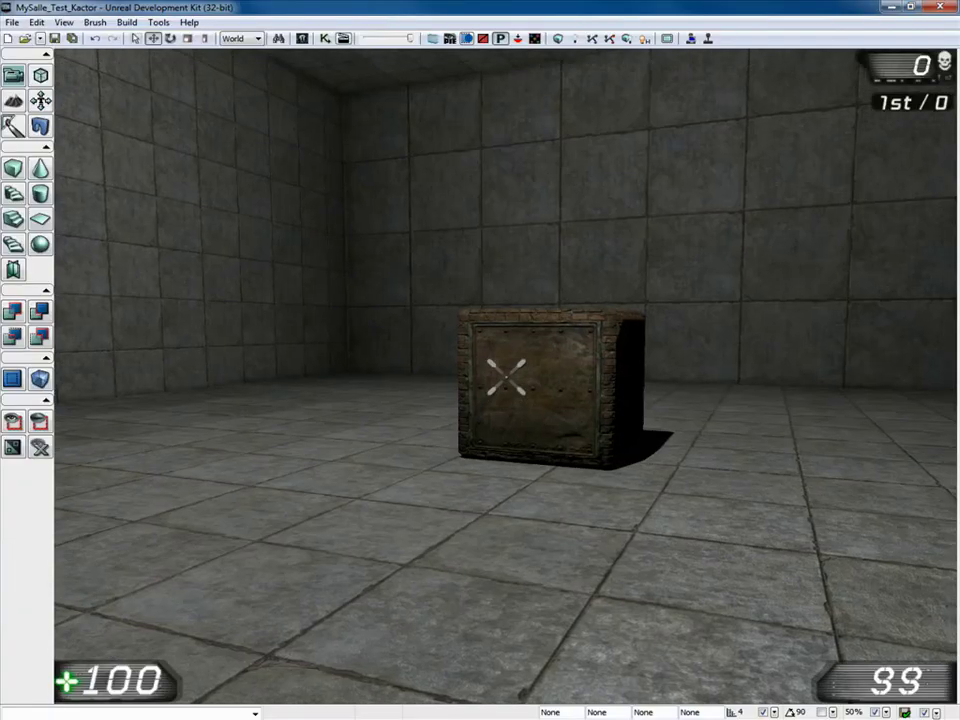
- Play test the box again, moving around it with the Physics Gun and viewing it from different sides
{"action": "key", "text": "d"}
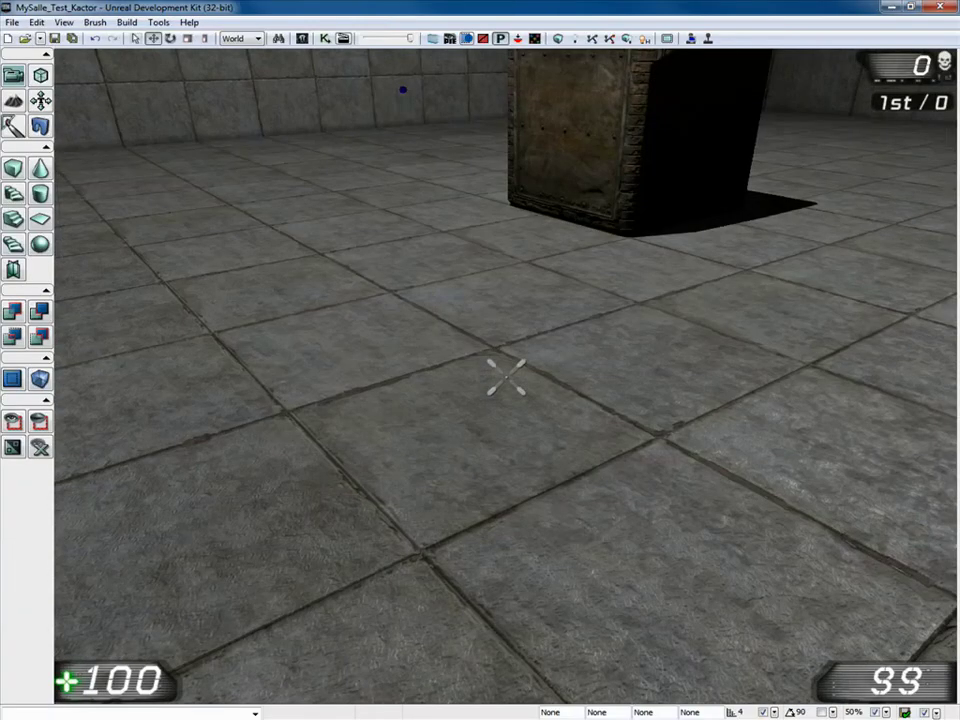
{"action": "key", "text": "a"}
{"action": "key", "text": "d"}
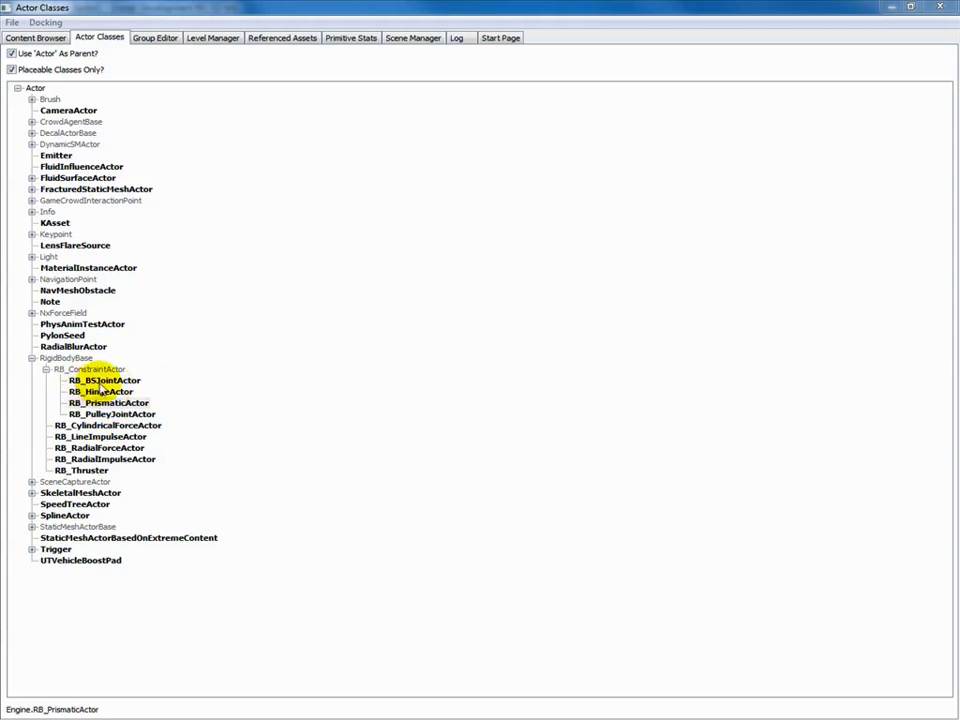
- Choose the RB_BSJointActor class under RB_ConstraintActor and add one to the level on top of the KActor box
{"action": "left_click", "coordinate": [101, 382]}
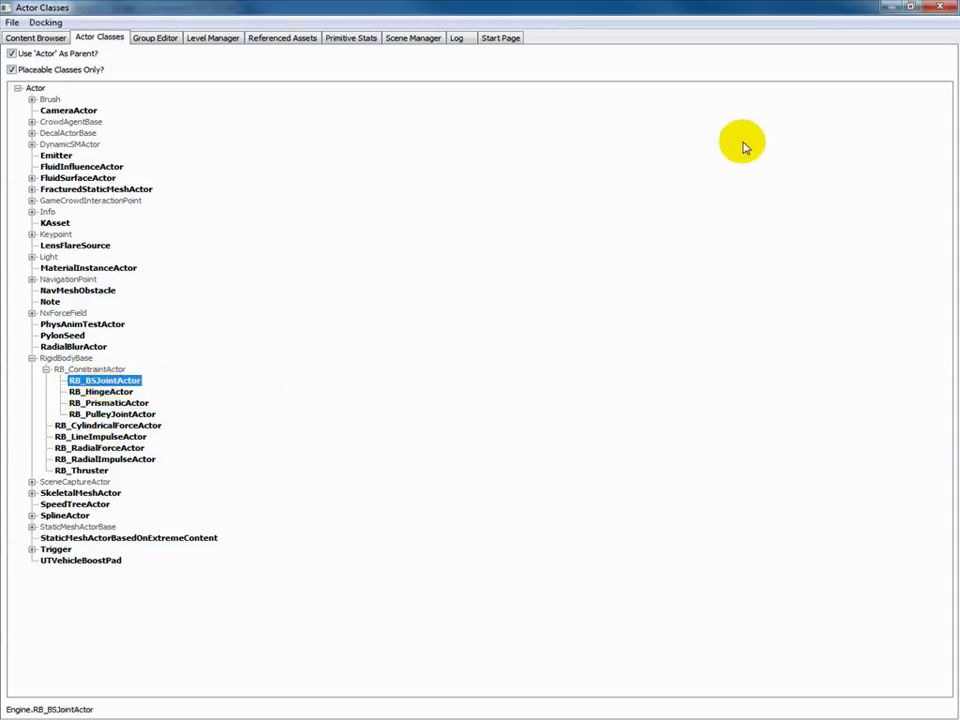
{"action": "left_click", "coordinate": [943, 9]}
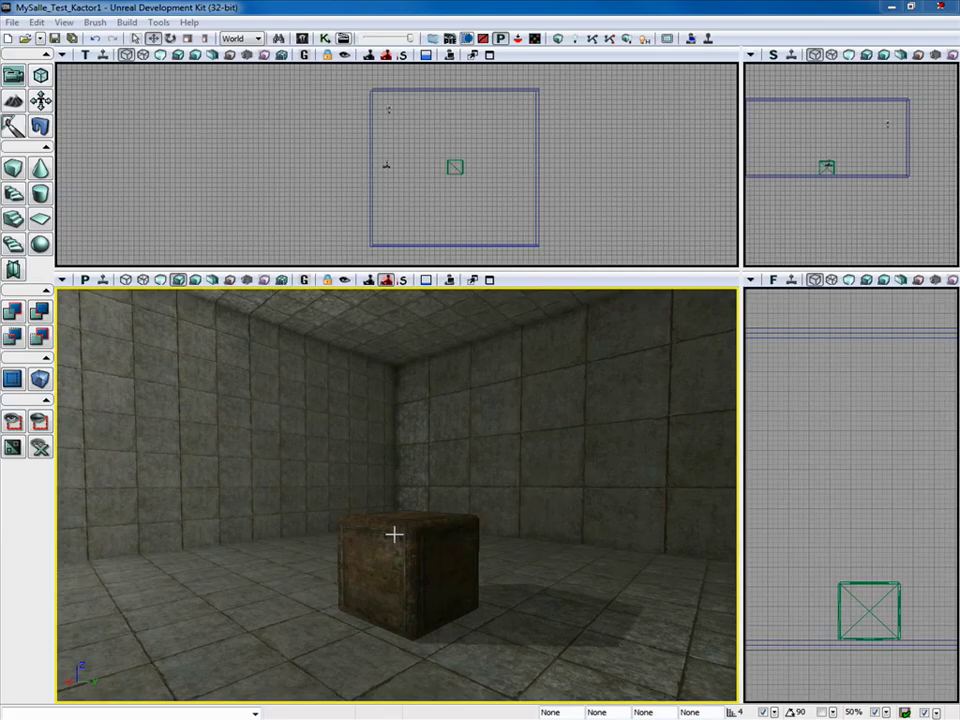
{"action": "right_click", "coordinate": [404, 517]}
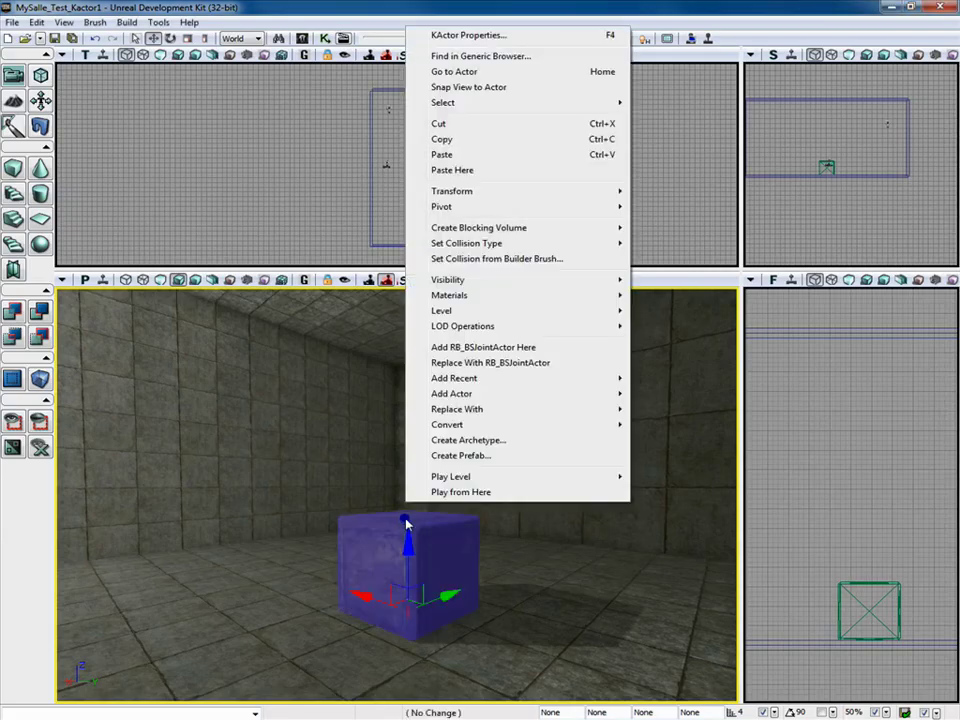
{"action": "left_click", "coordinate": [503, 347]}
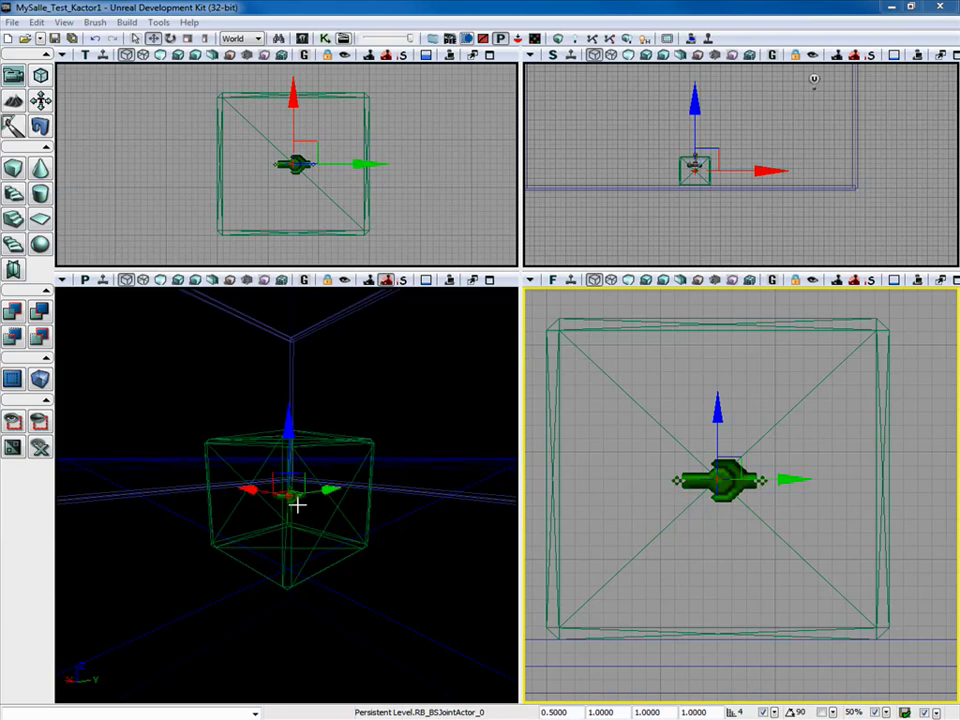
- Select the RB_BSJointActor together with the box around it and raise both above the floor
{"action": "left_click", "coordinate": [732, 563]}
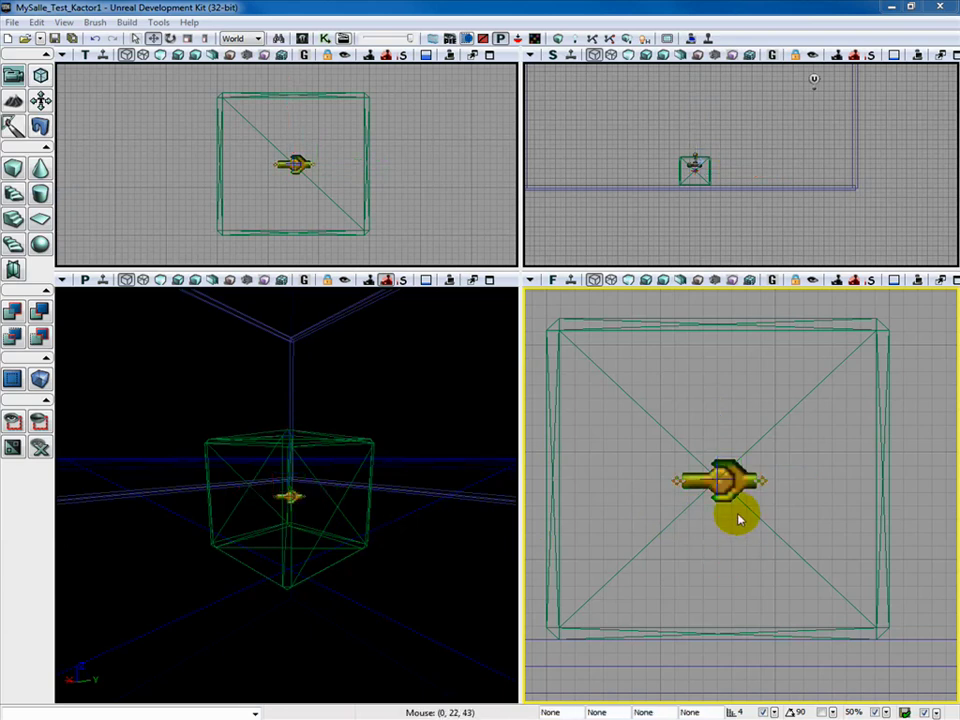
{"action": "left_click", "coordinate": [744, 482]}
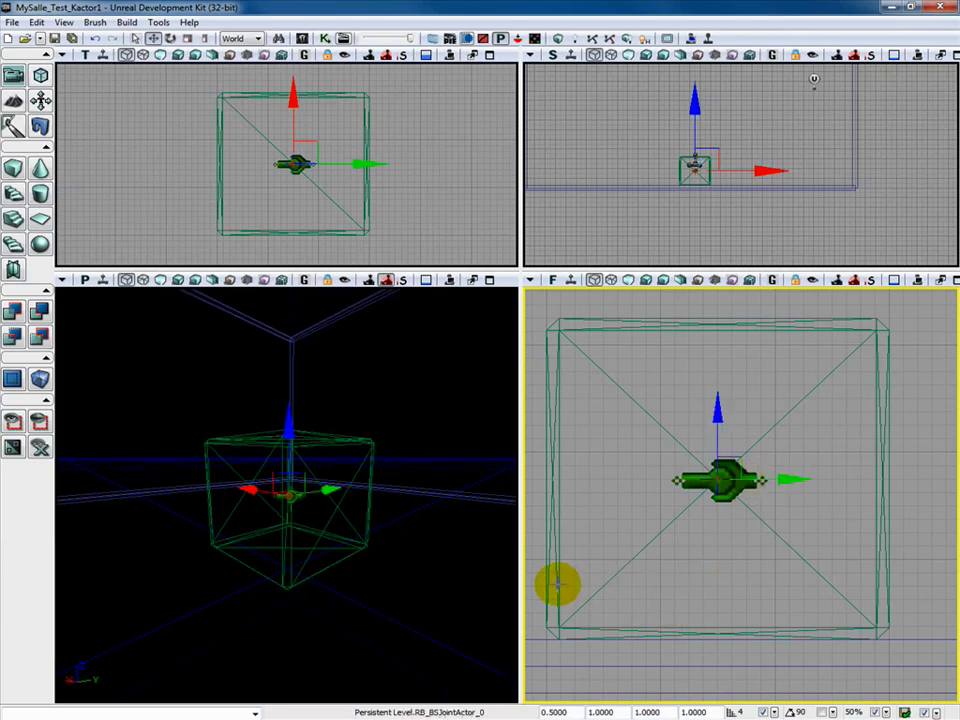
{"action": "left_click", "coordinate": [557, 585], "text": "ctrl"}
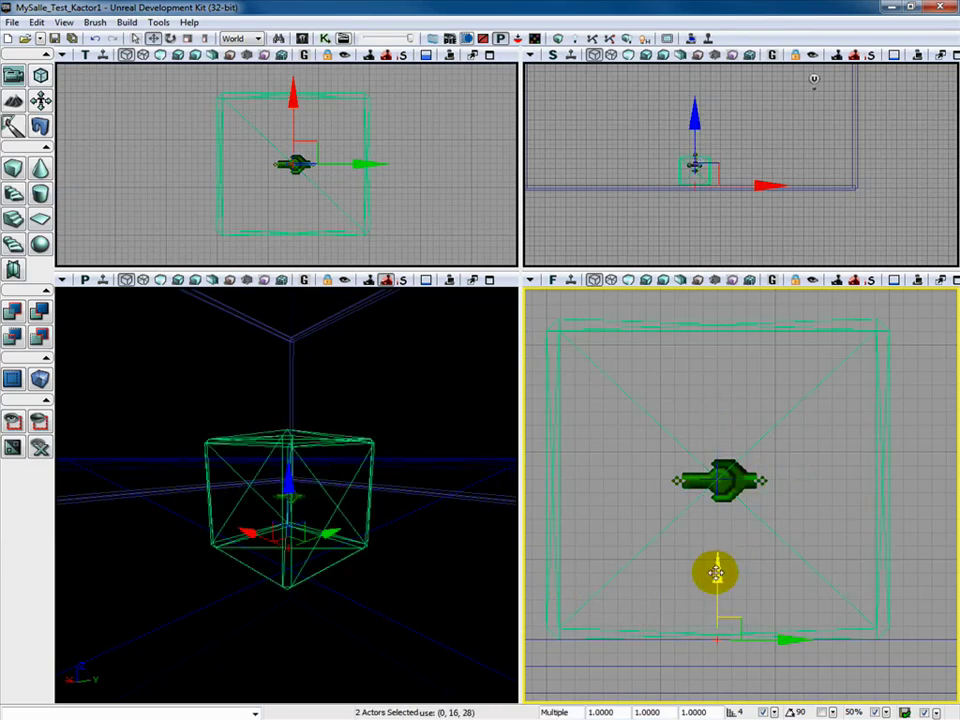
{"action": "left_click_drag", "start_coordinate": [717, 571], "coordinate": [717, 498]}
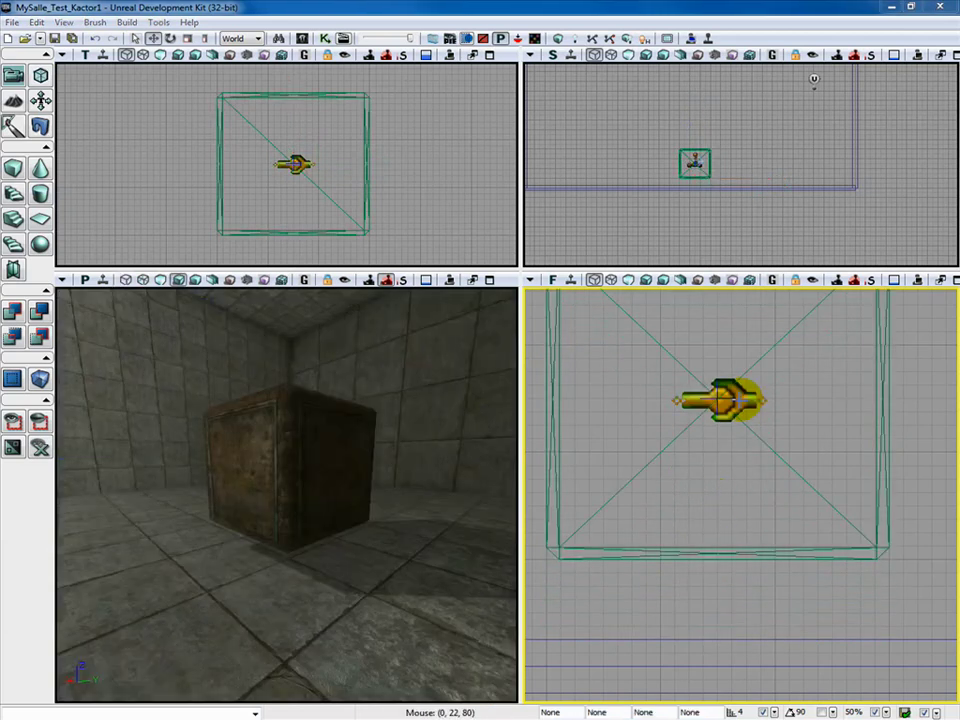
- Open the RB_BSJointActor's properties, lock them to that actor and show the RB_ConstraintActor settings
{"action": "left_click", "coordinate": [738, 400]}
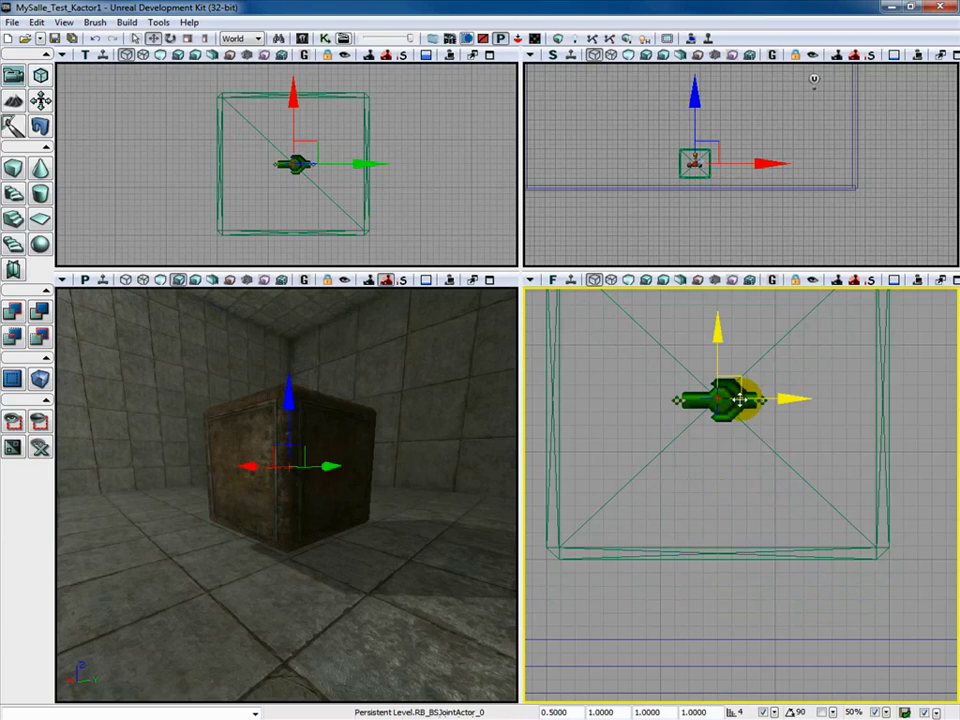
{"action": "double_click", "coordinate": [738, 400]}
{"action": "left_click_drag", "start_coordinate": [226, 140], "coordinate": [662, 40]}
{"action": "left_click", "coordinate": [907, 54]}
{"action": "left_click", "coordinate": [700, 226]}
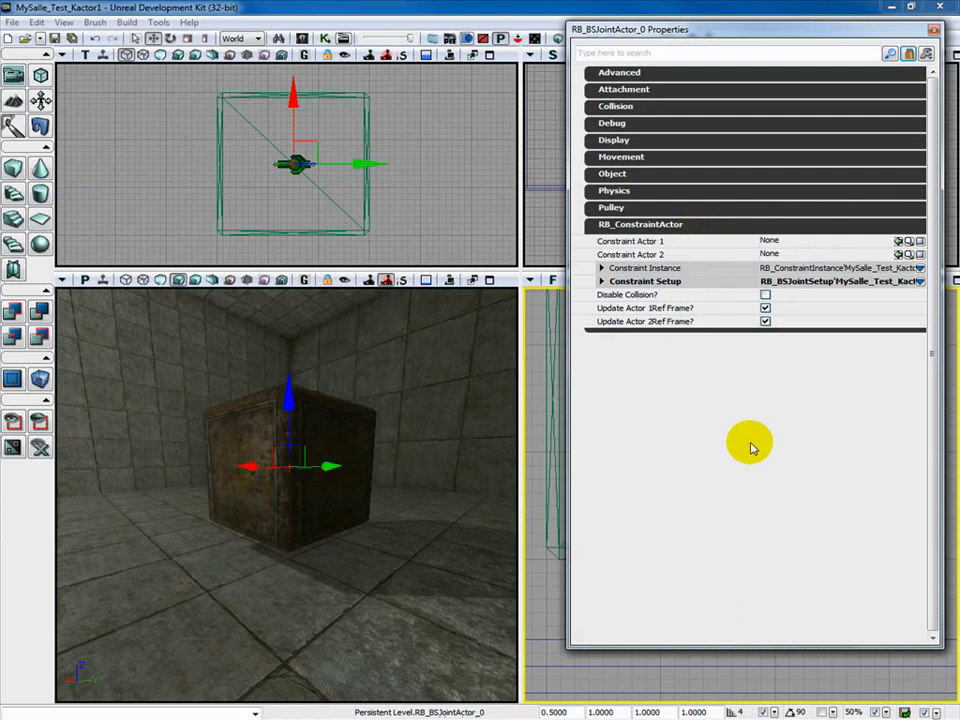
- Assign the KActor box as Constraint Actor 2 of the joint and play test how it rotates
{"action": "left_click", "coordinate": [251, 440]}
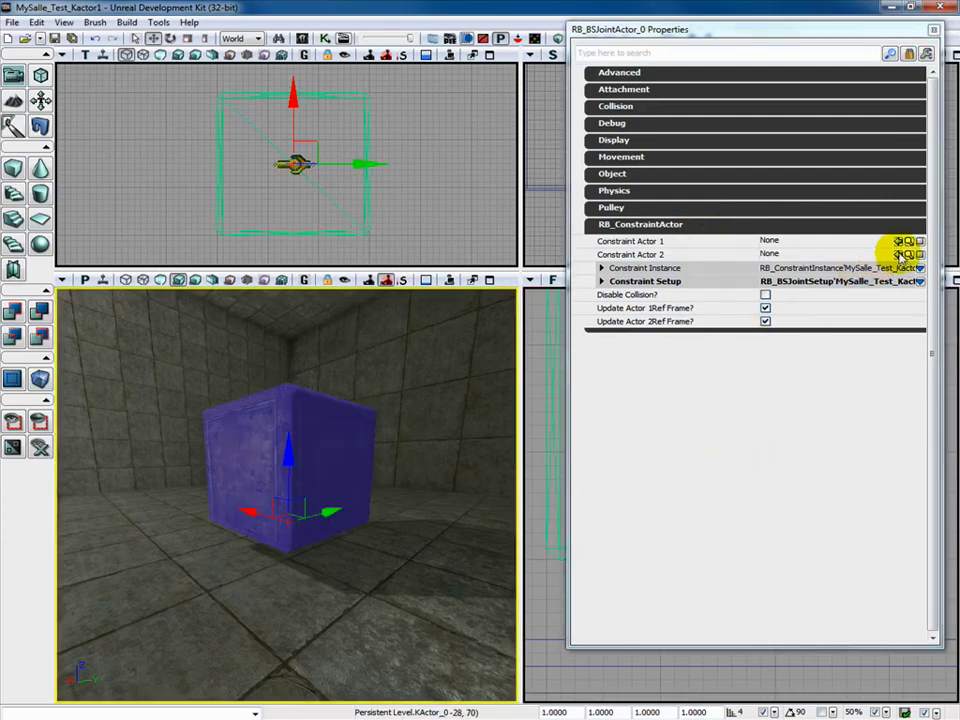
{"action": "left_click", "coordinate": [899, 254]}
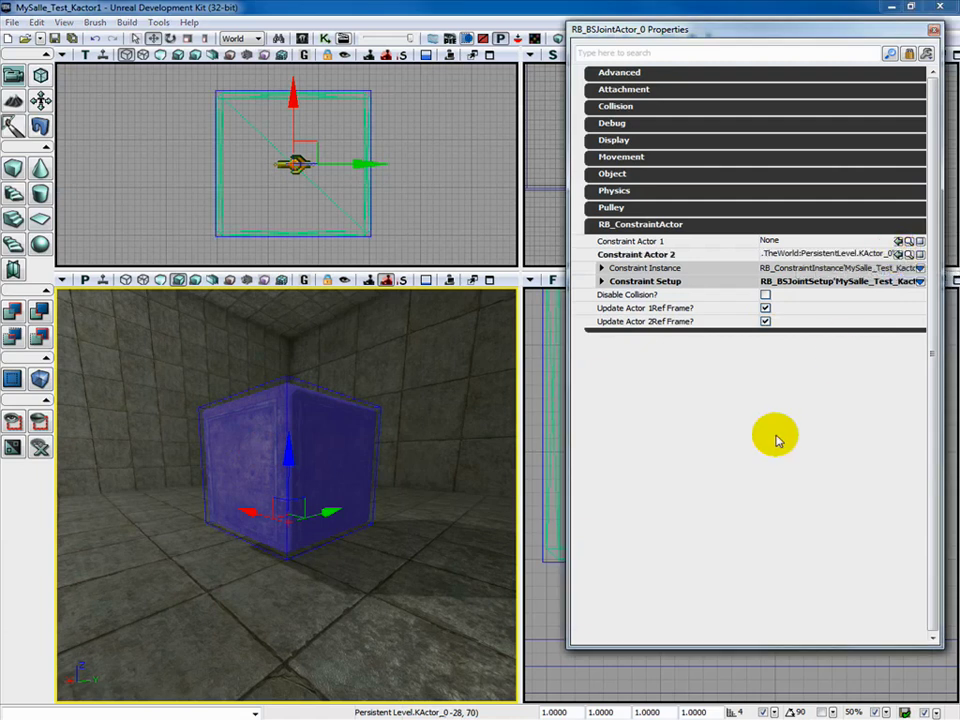
{"action": "left_click", "coordinate": [463, 486]}
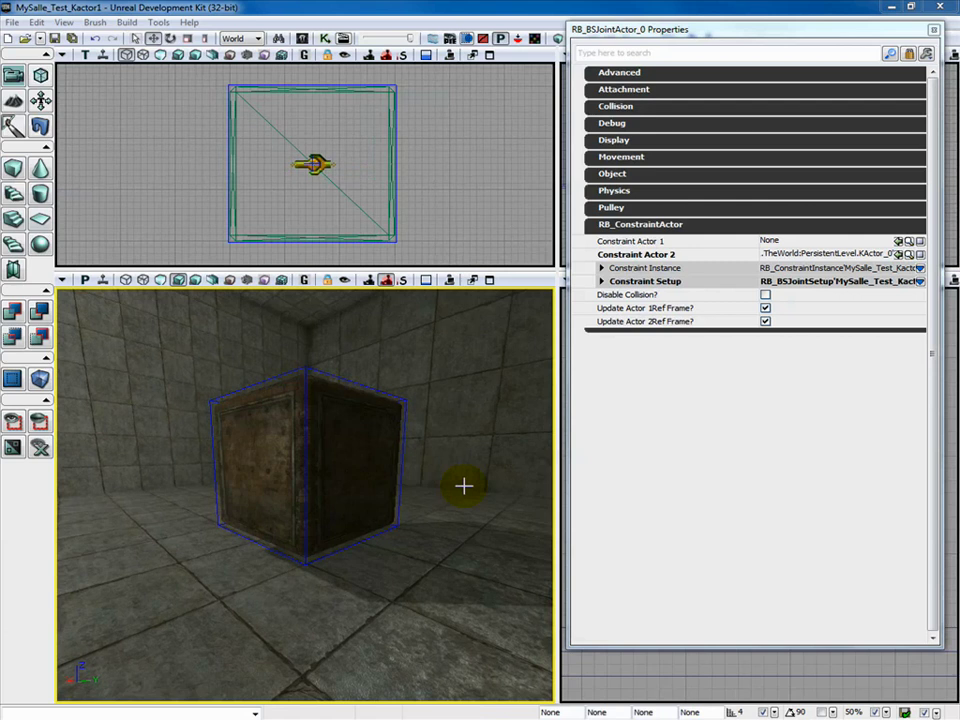
{"action": "left_click", "coordinate": [449, 281]}
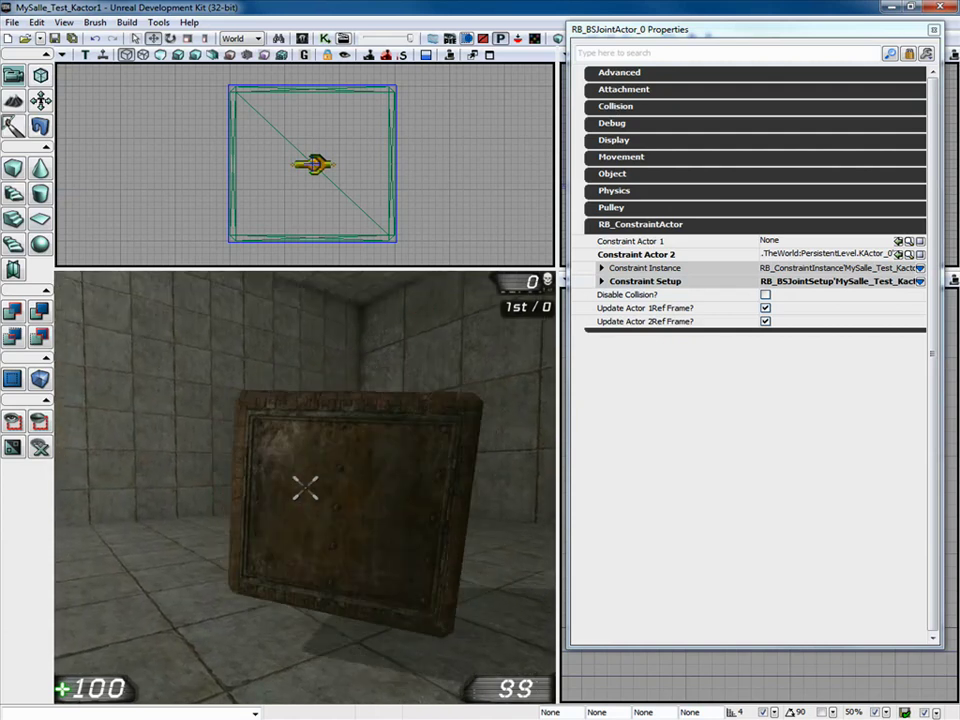
{"action": "key", "text": "Escape"}
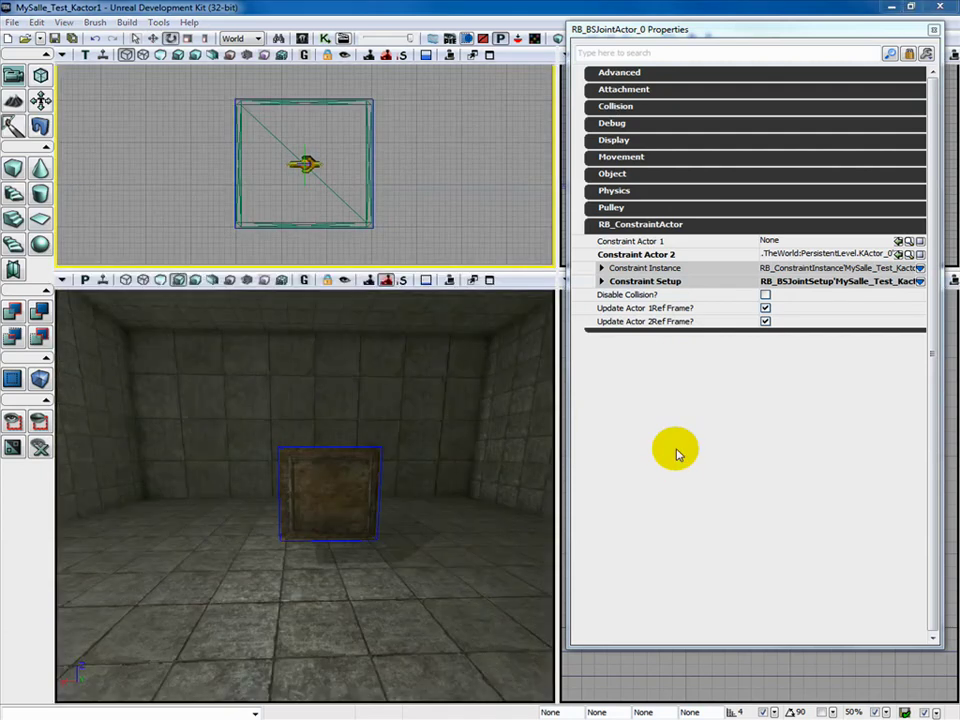
- Expand the joint's Constraint Setup and turn Swing Limited? off and back on in its Angular settings
{"action": "left_click", "coordinate": [602, 282]}
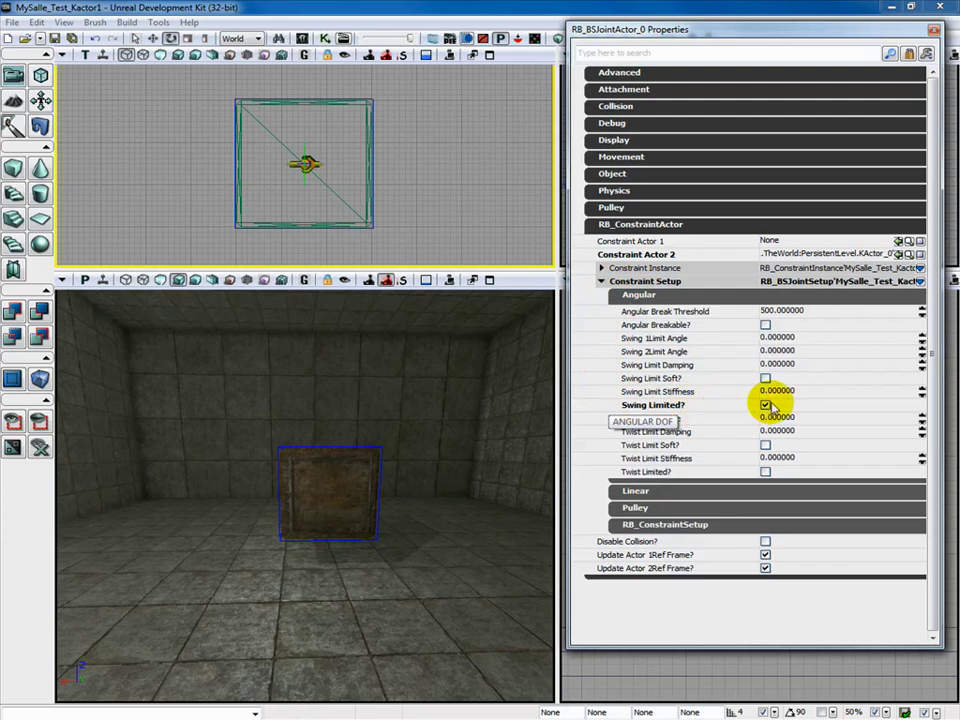
{"action": "left_click", "coordinate": [765, 406]}
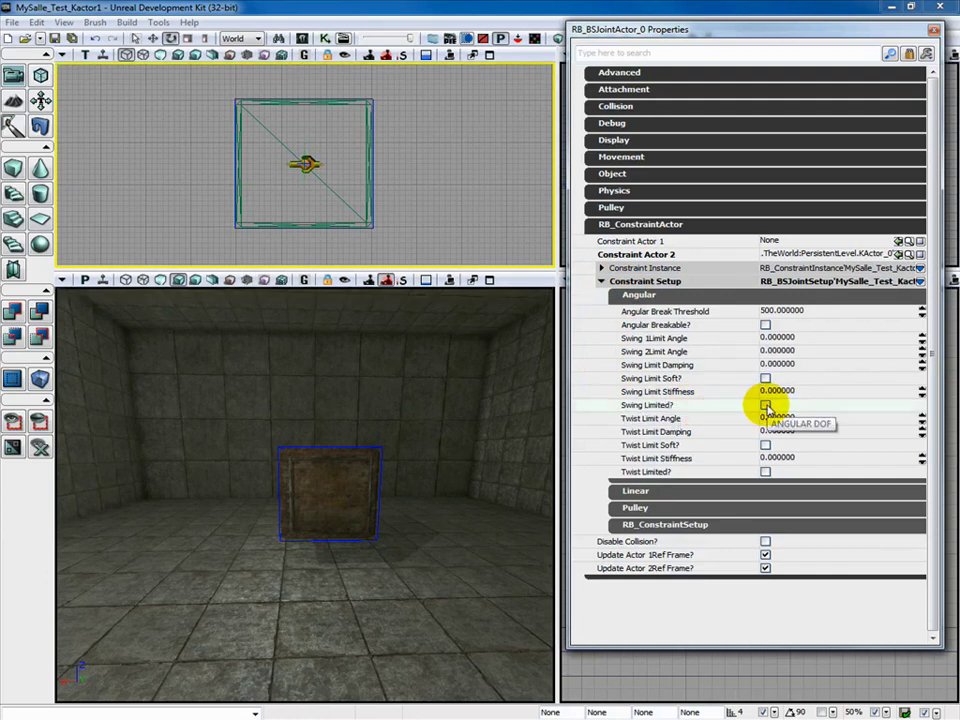
{"action": "left_click", "coordinate": [765, 405]}
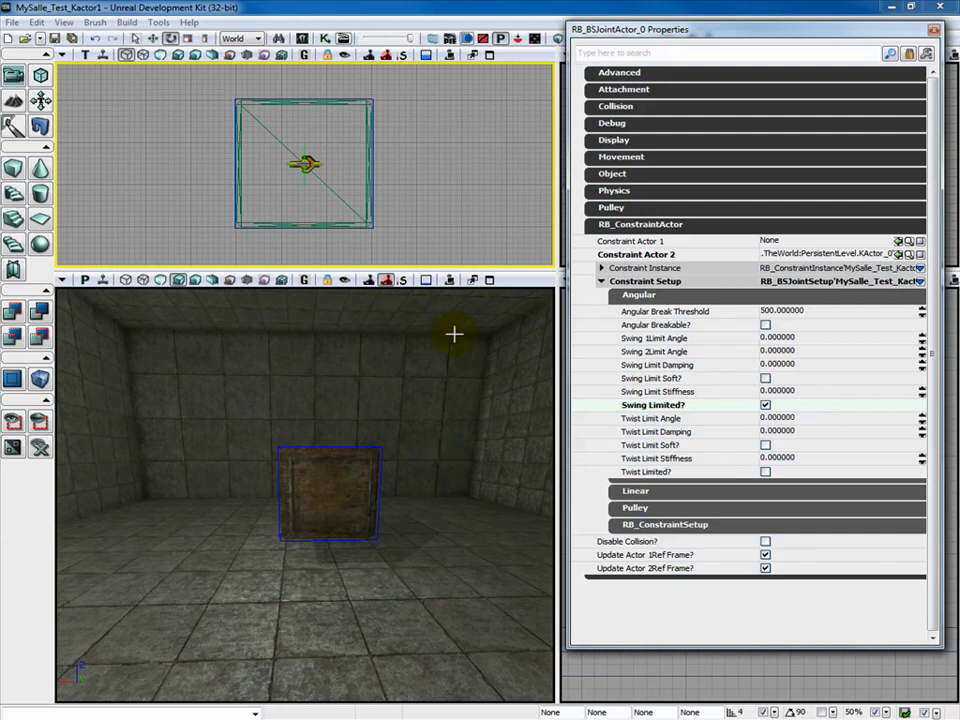
- Play test the box's rotation with Twist Limited? on and Swing Limited? off, and leave play mode
{"action": "left_click", "coordinate": [450, 280]}
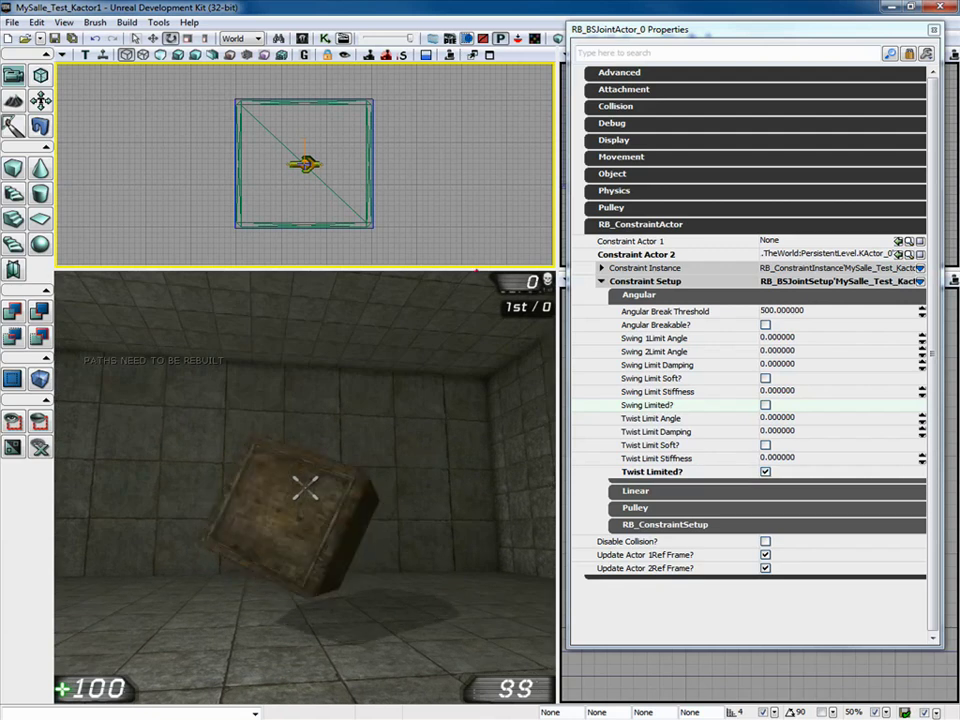
{"action": "left_click", "coordinate": [476, 272]}
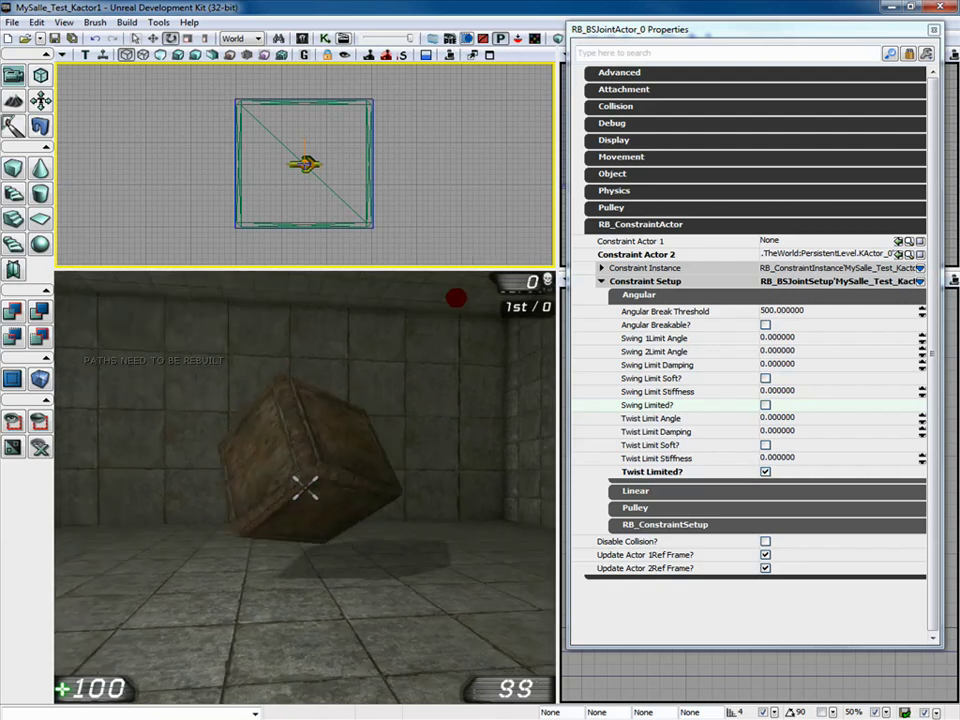
{"action": "key", "text": "Escape"}
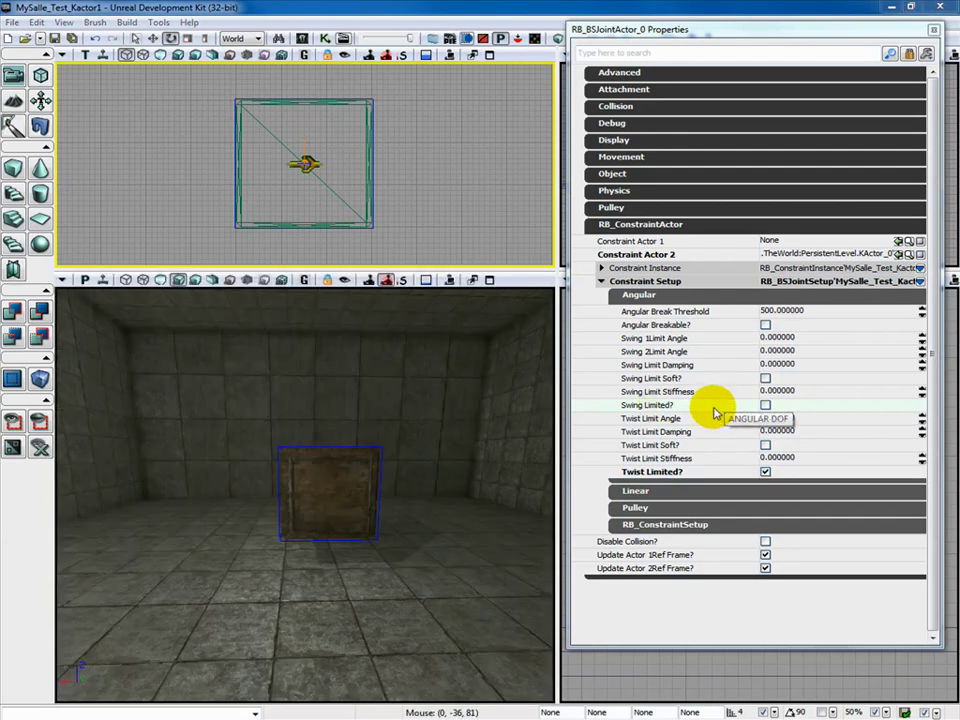
- Turn Swing Limited? back on alongside Twist Limited? for the joint and play test the box's rotation
{"action": "left_click", "coordinate": [765, 405]}
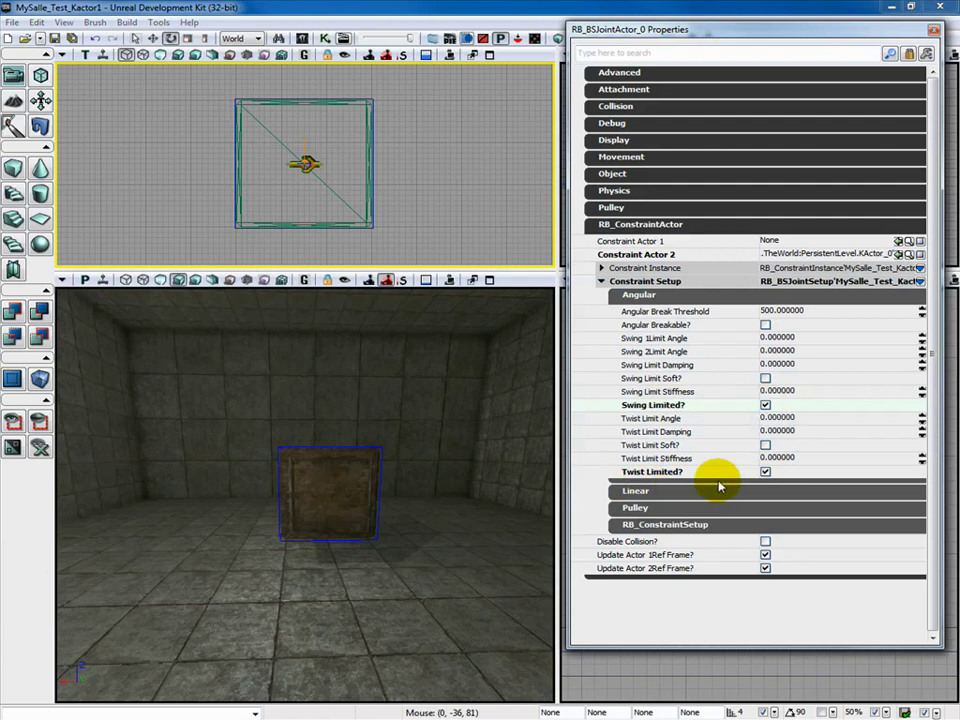
{"action": "left_click", "coordinate": [449, 280]}
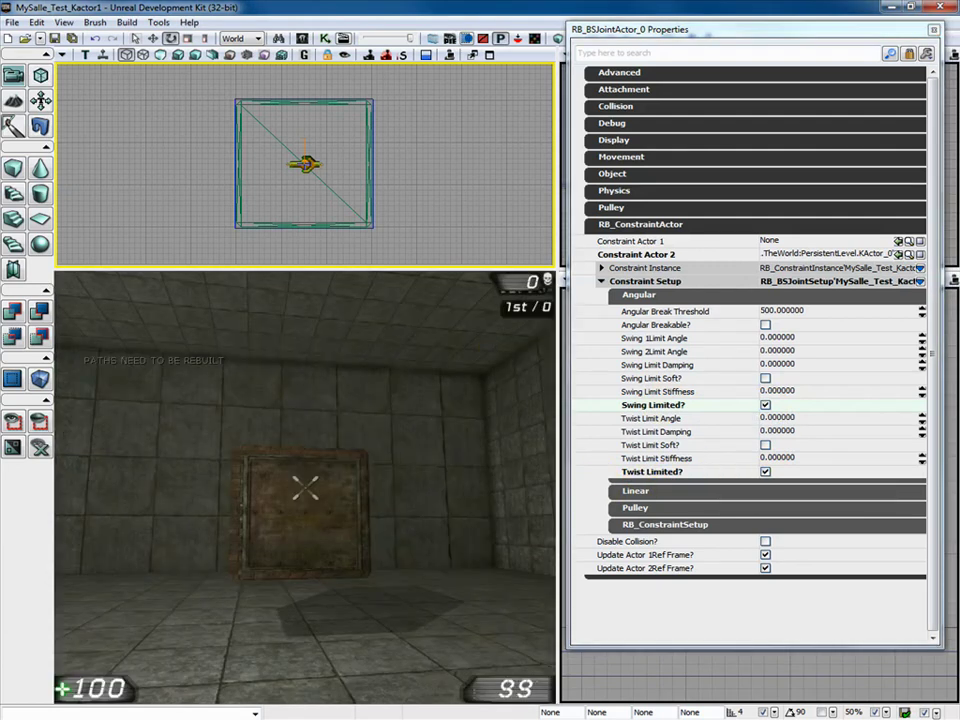
{"action": "mouse_move", "coordinate": [305, 487]}
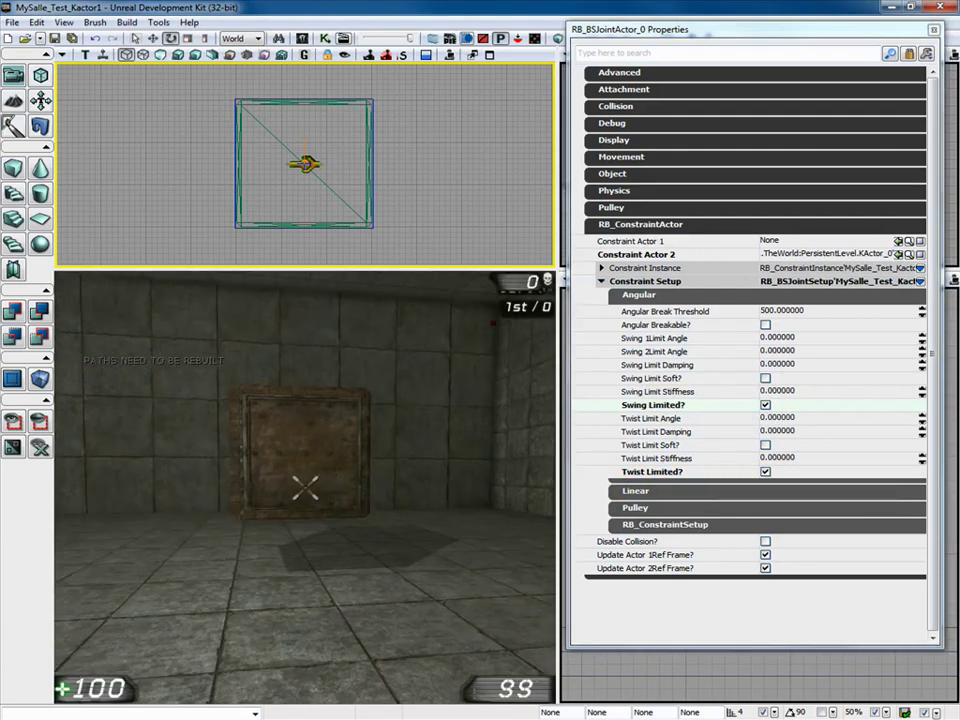
{"action": "key", "text": "Escape"}
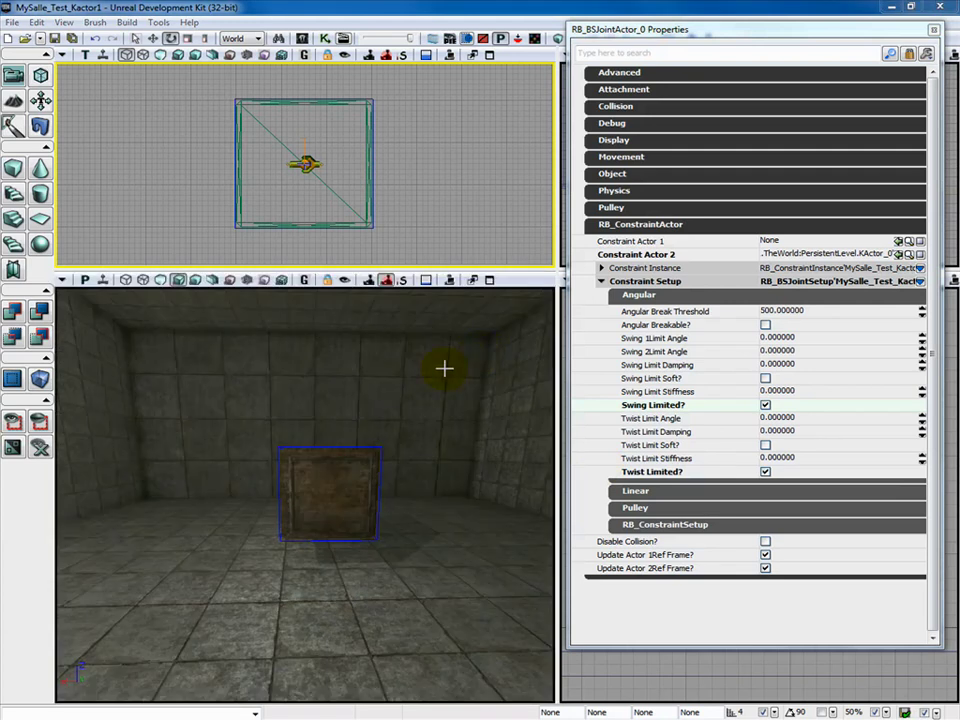
- Set Swing 1Limit Angle to 90 and Swing 2Limit Angle to 10, play testing the box after each change
{"action": "mouse_move", "coordinate": [611, 345]}
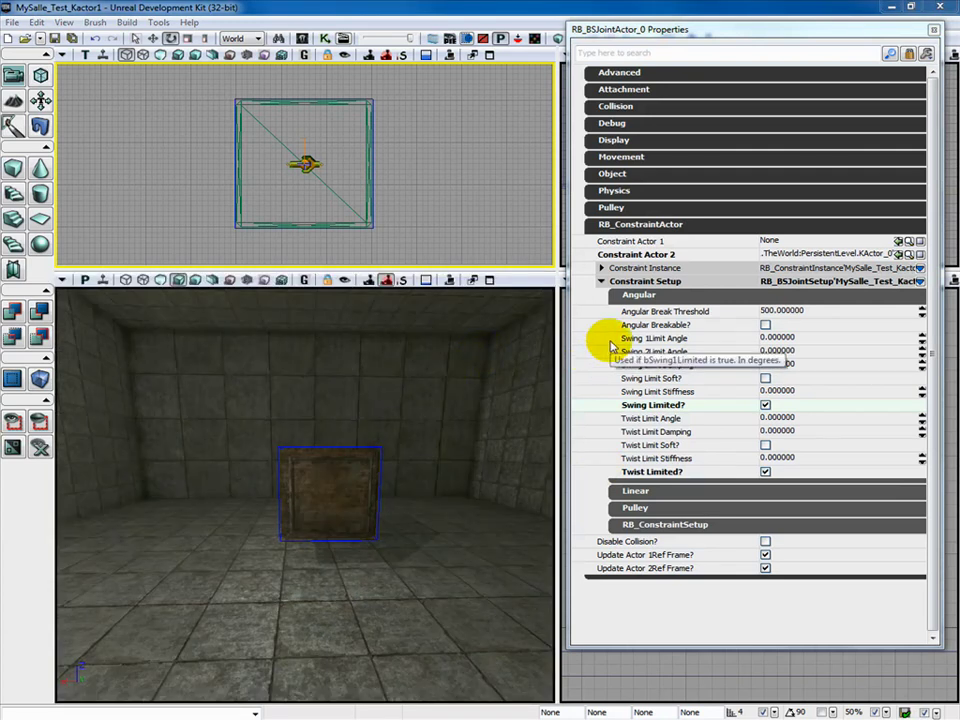
{"action": "left_click", "coordinate": [817, 340]}
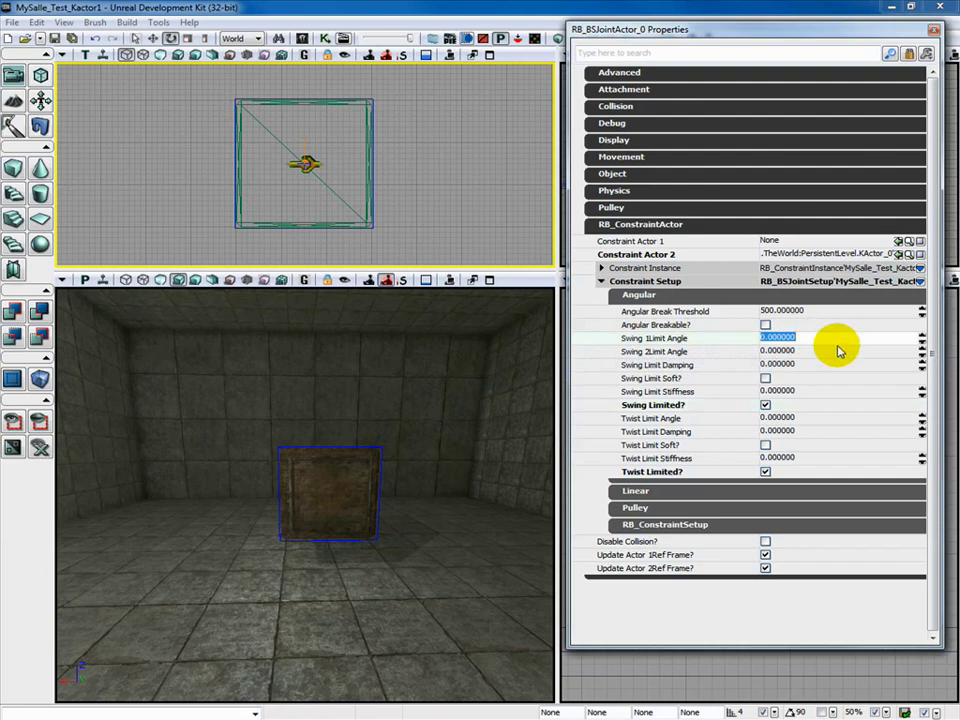
{"action": "type", "text": "90"}
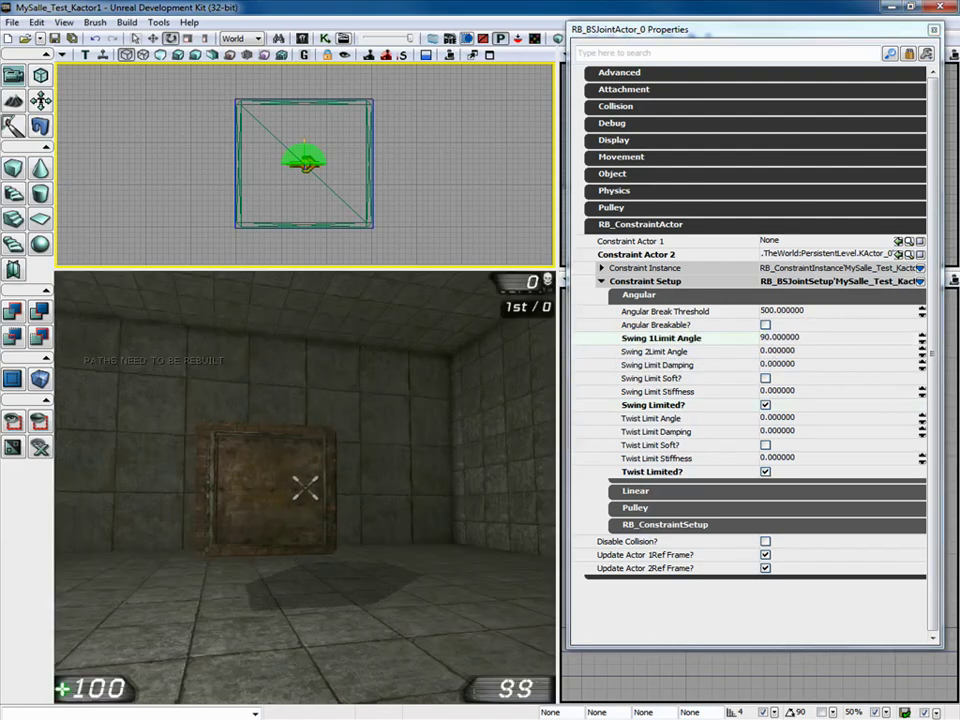
{"action": "left_click", "coordinate": [416, 296]}
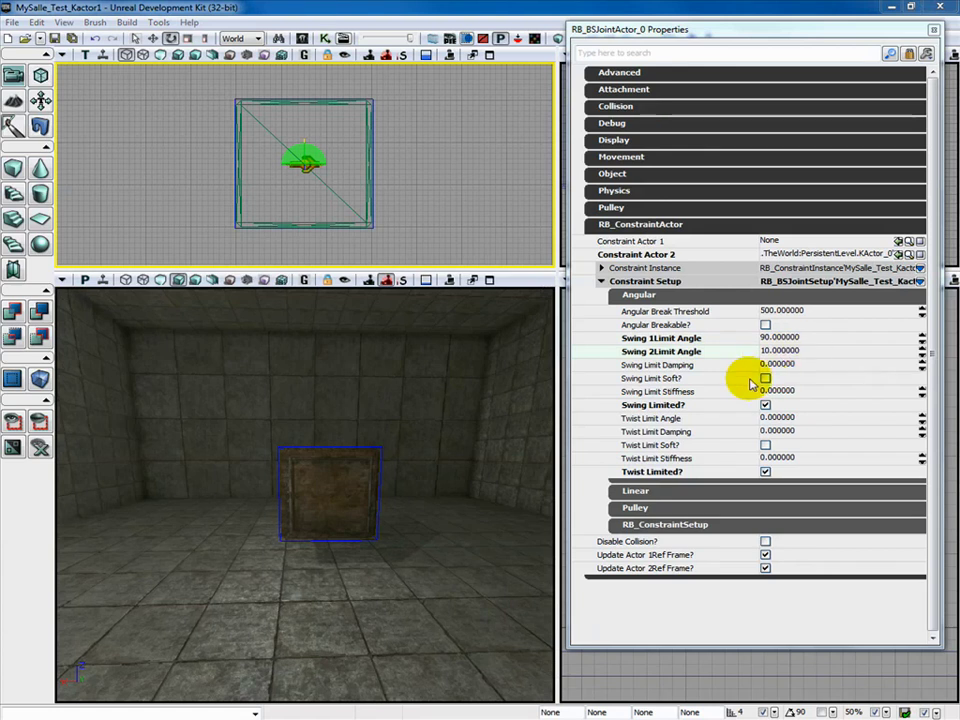
{"action": "left_click", "coordinate": [450, 281]}
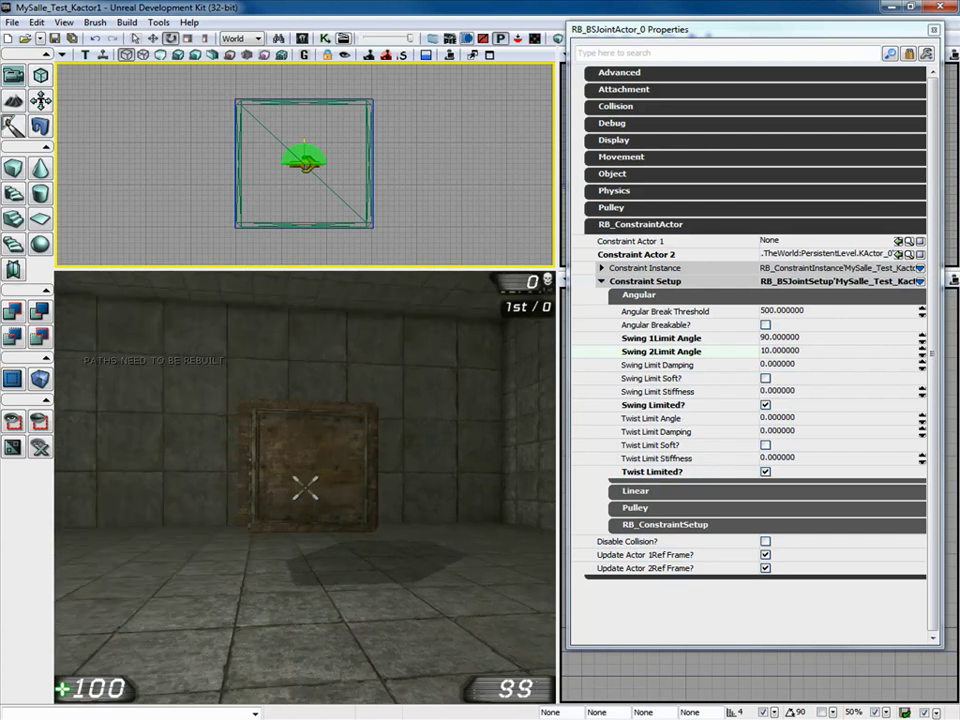
{"action": "key", "text": "Escape"}
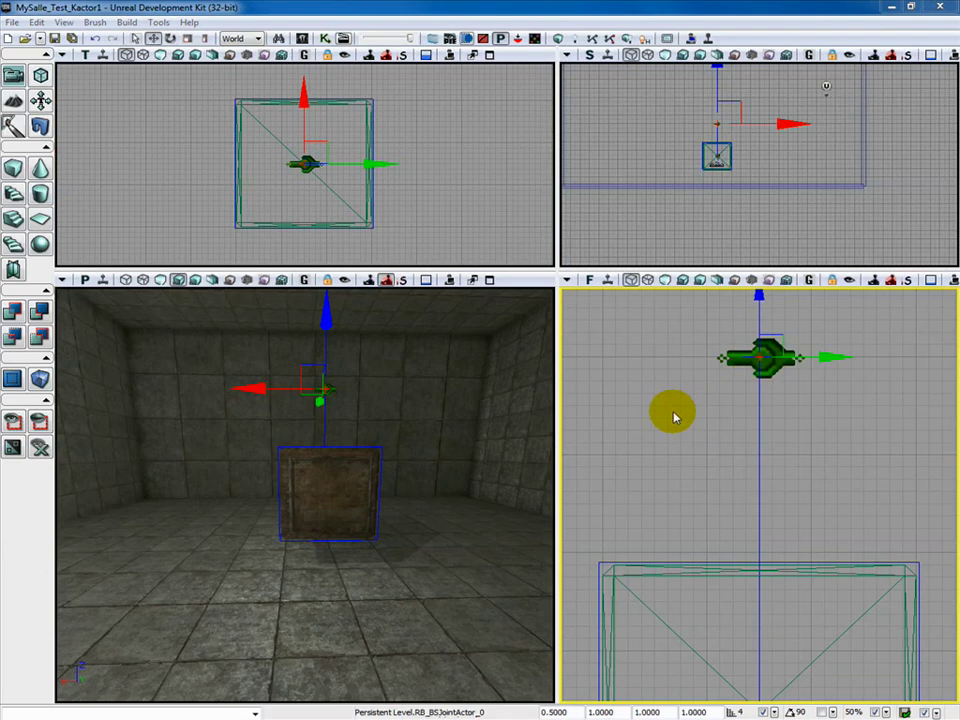
- Play test how the box swings from the joint placed above it
{"action": "left_click", "coordinate": [449, 279]}
{"action": "left_click", "coordinate": [451, 272]}
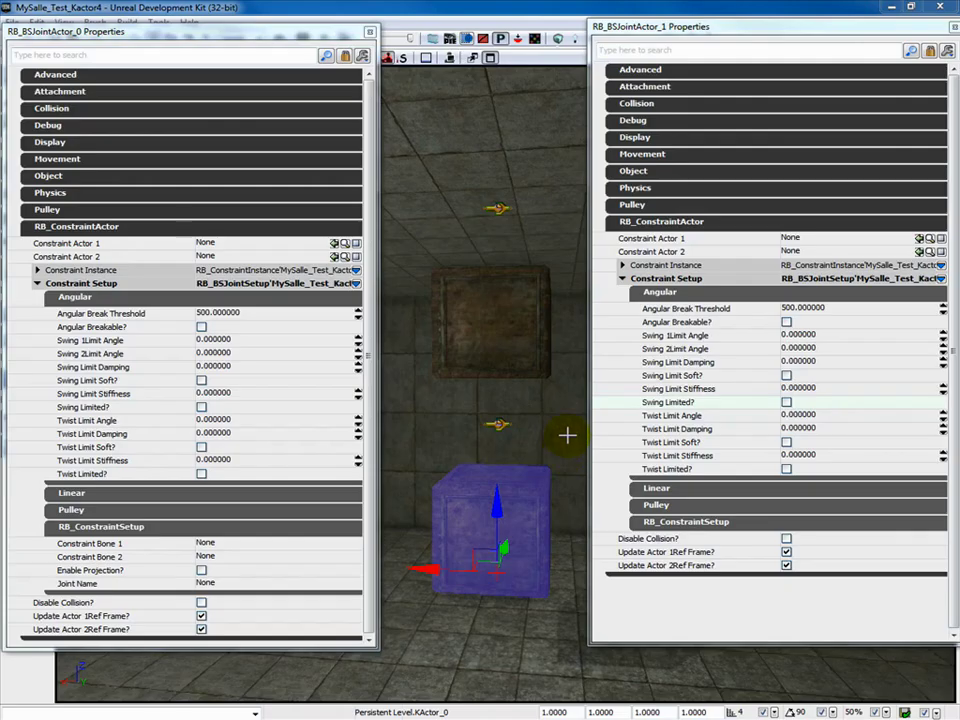
- Assign the upper box as Constraint Actor 2 of the upper joint, RB_BSJointActor_1, and turn on its Swing Limited? option
{"action": "left_click", "coordinate": [502, 306]}
{"action": "left_click", "coordinate": [504, 533]}
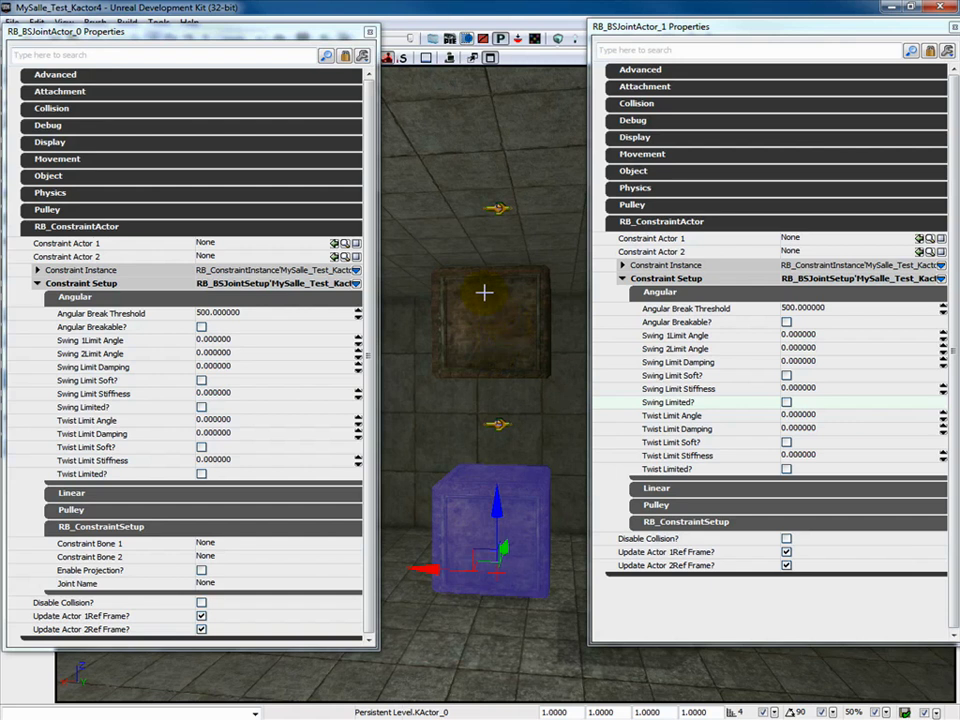
{"action": "left_click", "coordinate": [486, 207]}
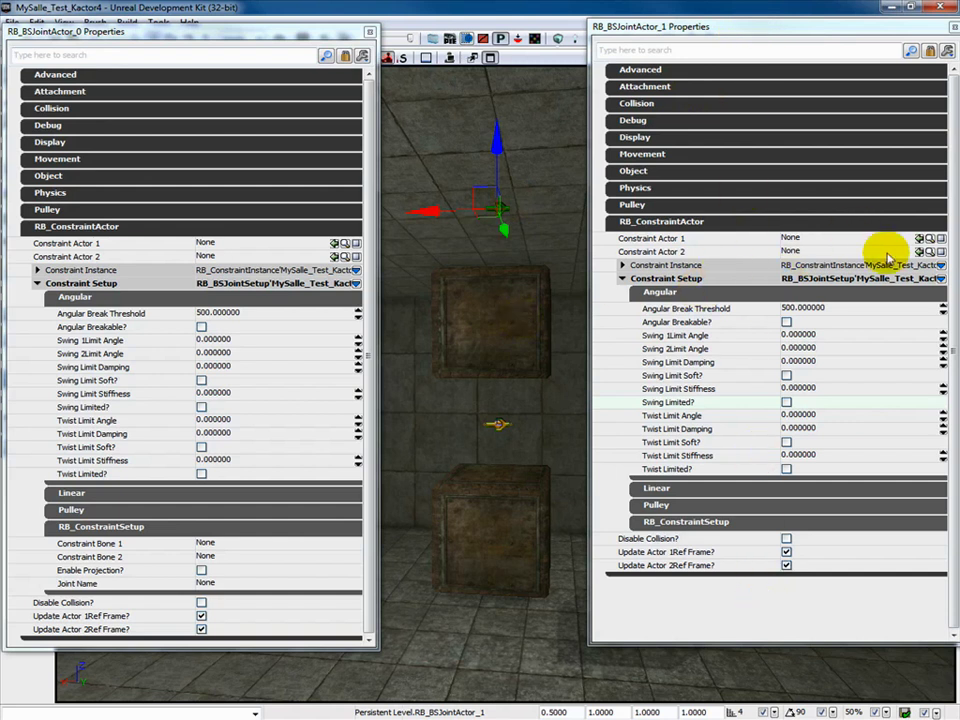
{"action": "left_click", "coordinate": [512, 318]}
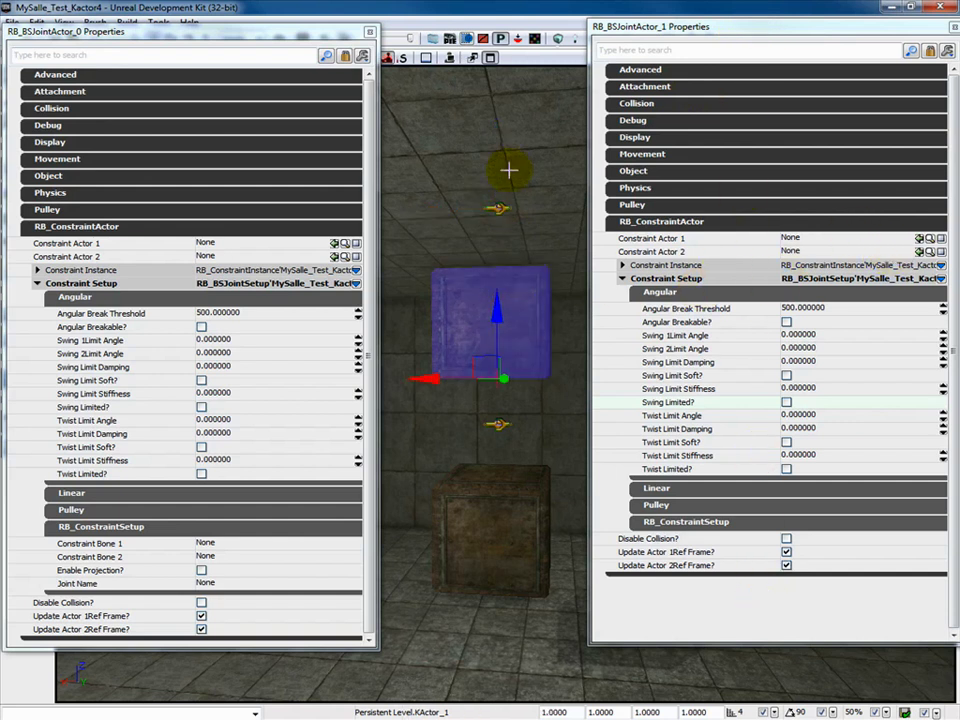
{"action": "left_click", "coordinate": [919, 251]}
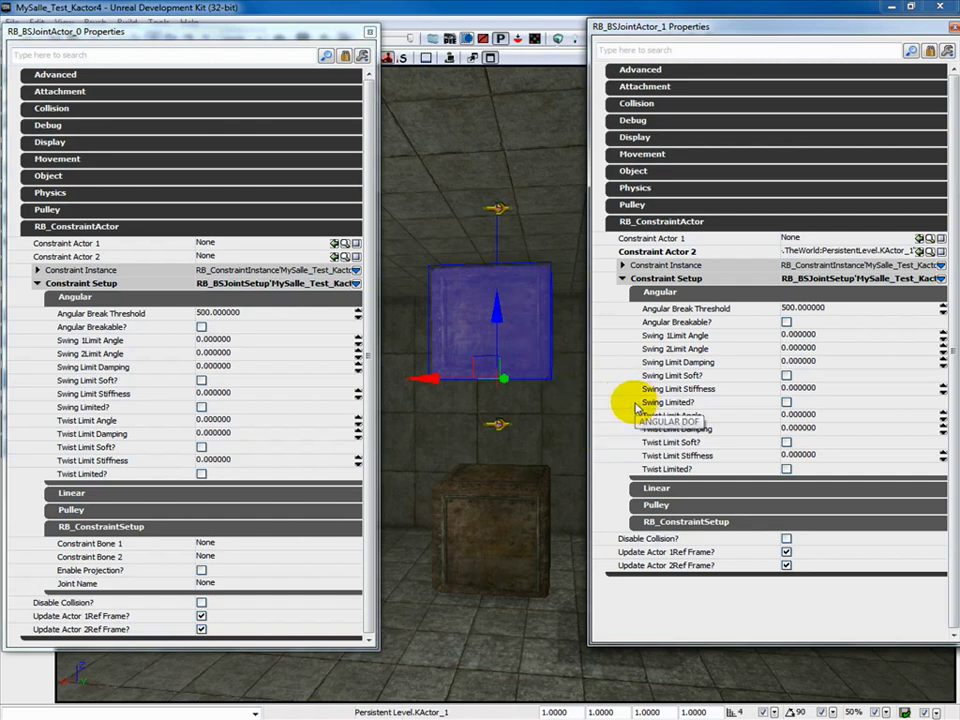
{"action": "left_click", "coordinate": [786, 402]}
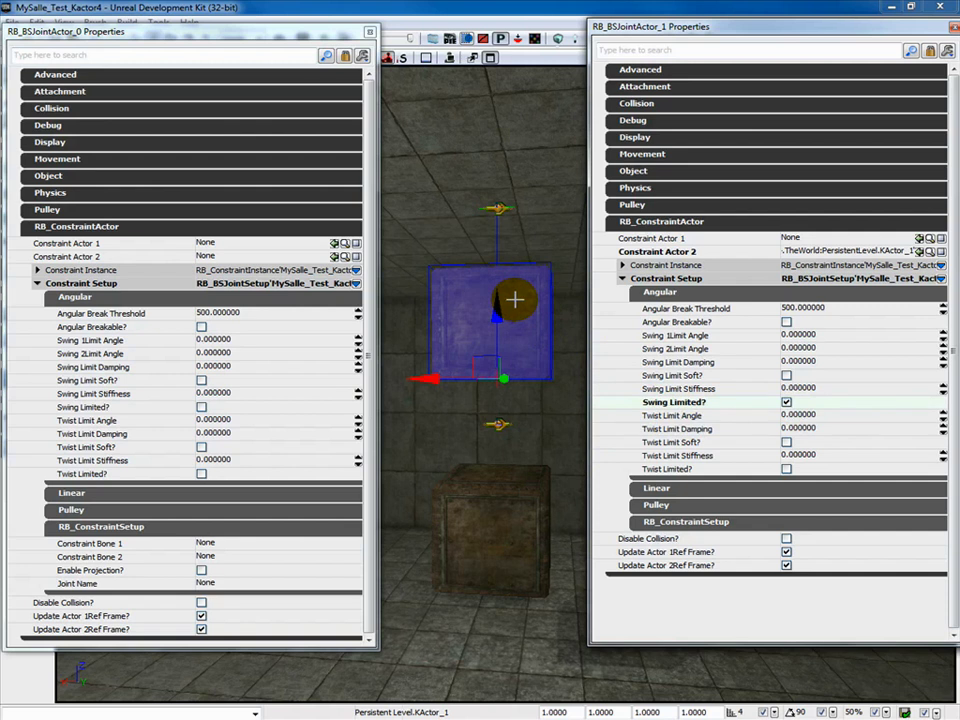
- For the joint between the boxes, assign the upper box as Constraint Actor 1 and the lower as Constraint Actor 2, with Swing Limited? on
{"action": "left_click", "coordinate": [491, 424]}
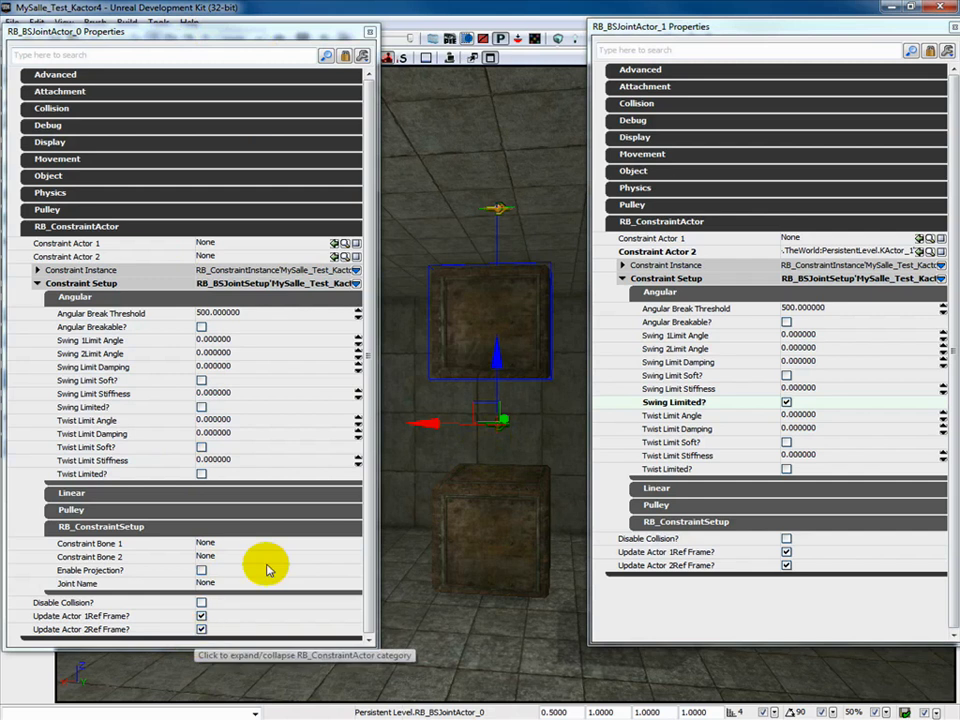
{"action": "left_click", "coordinate": [512, 302]}
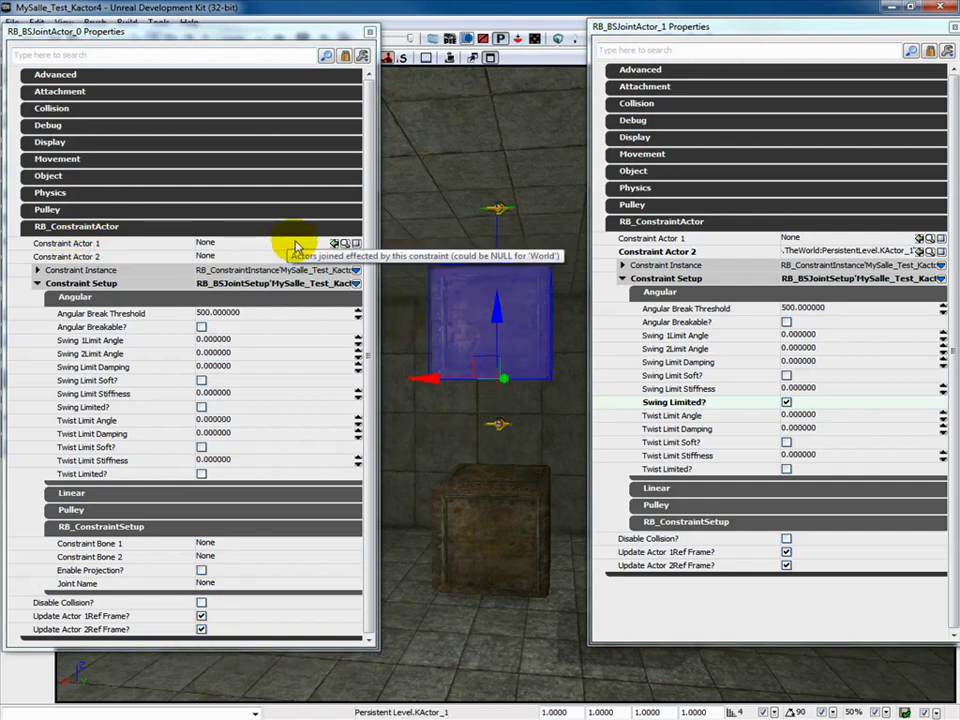
{"action": "left_click", "coordinate": [334, 244]}
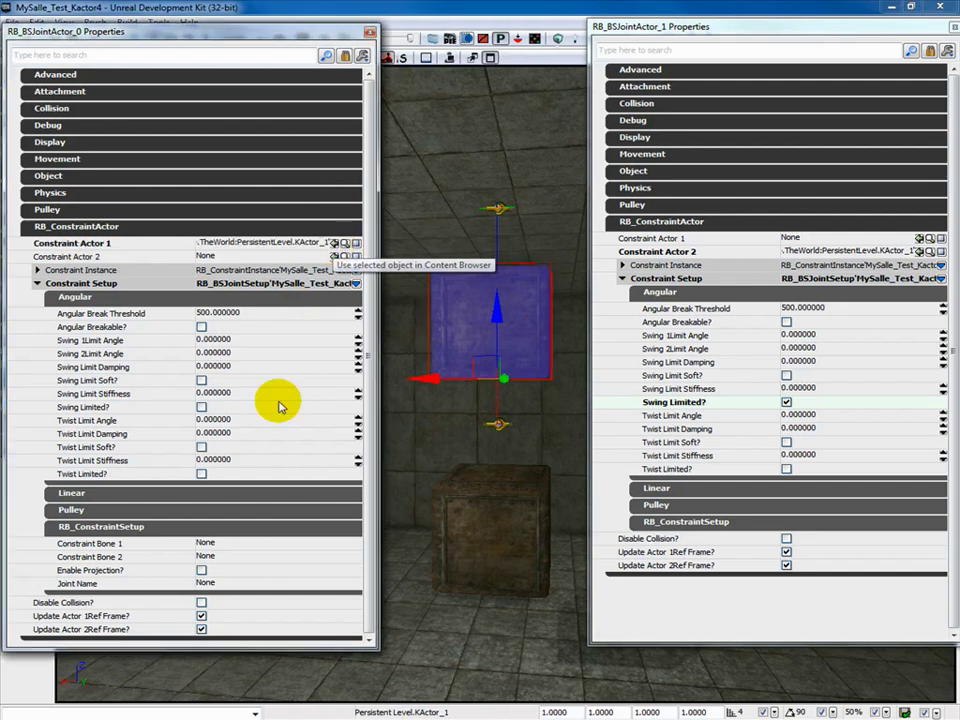
{"action": "left_click", "coordinate": [477, 511]}
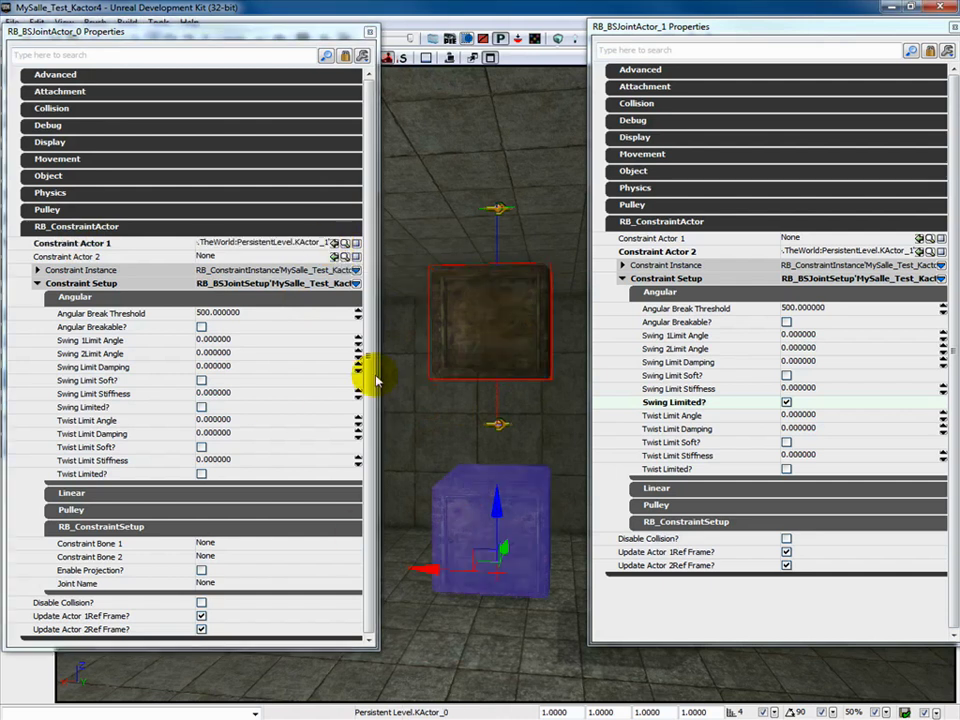
{"action": "left_click", "coordinate": [334, 257]}
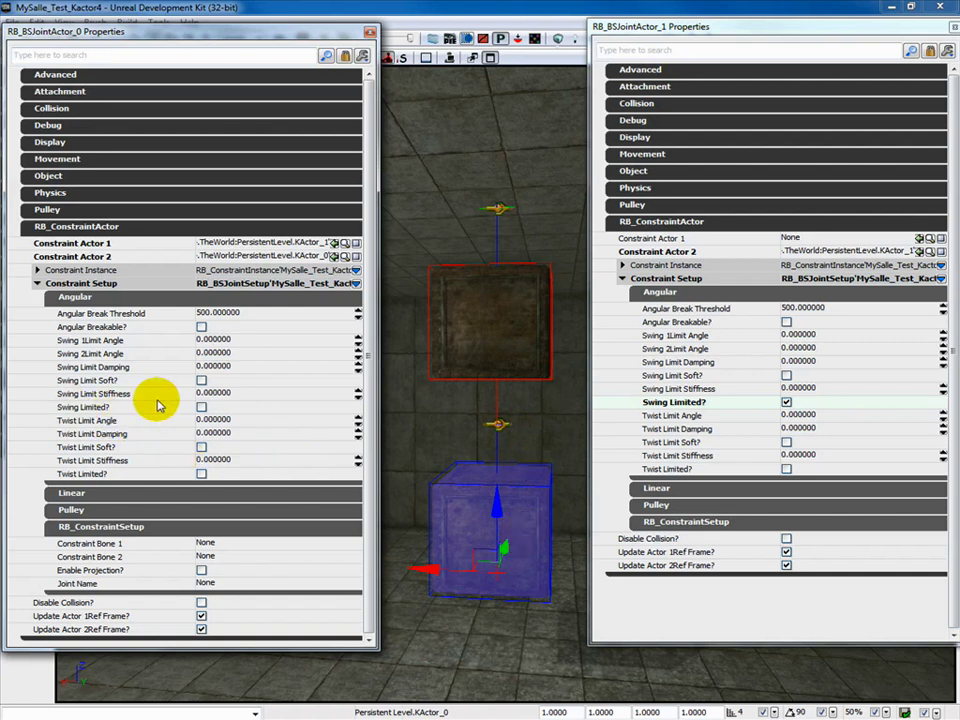
{"action": "left_click", "coordinate": [201, 408]}
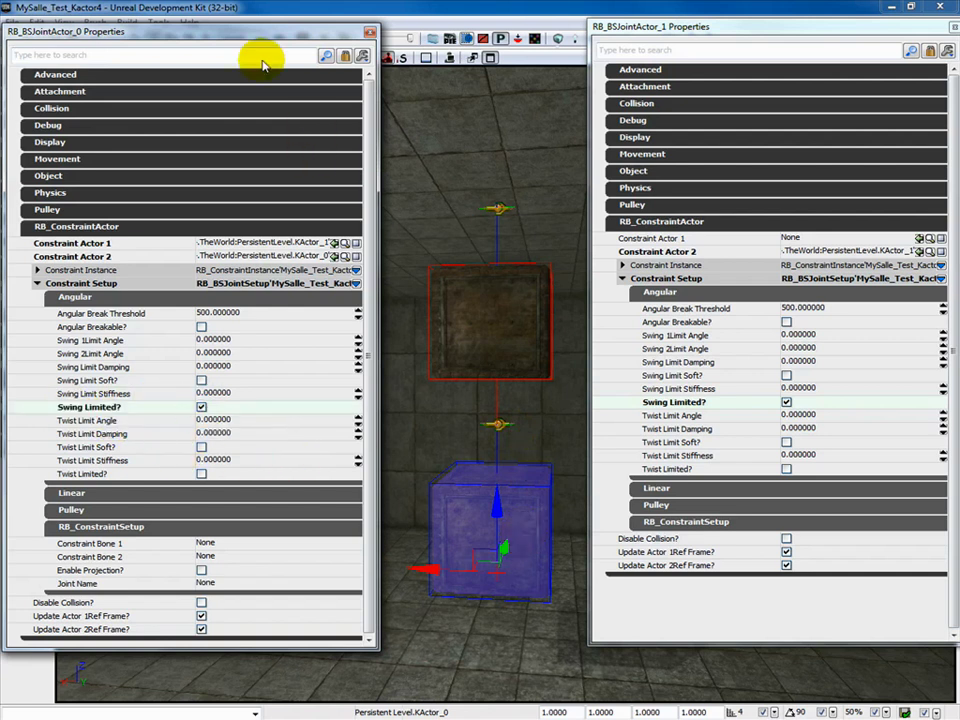
- Close the joint's properties and play test how the two linked boxes move
{"action": "left_click", "coordinate": [371, 31]}
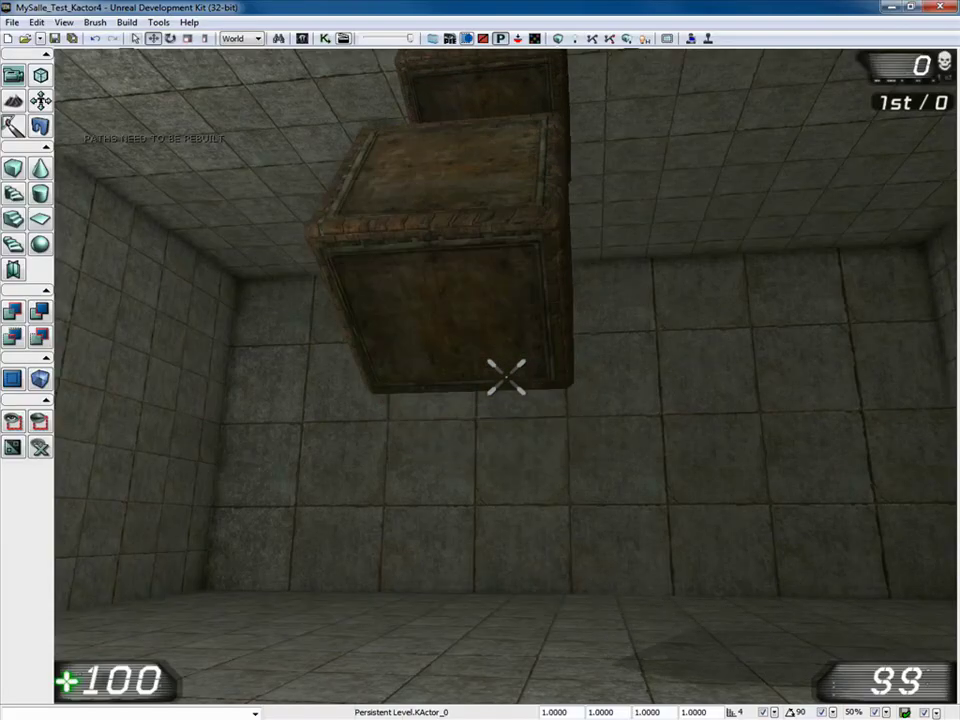
{"action": "mouse_move", "coordinate": [480, 360]}
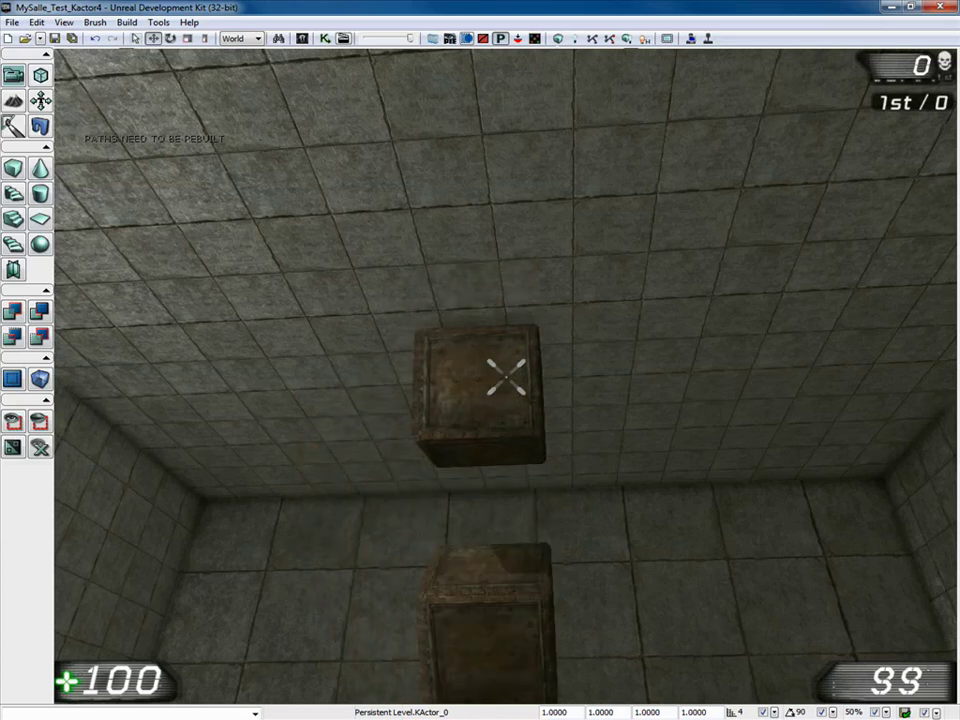
{"action": "key", "text": "Escape"}
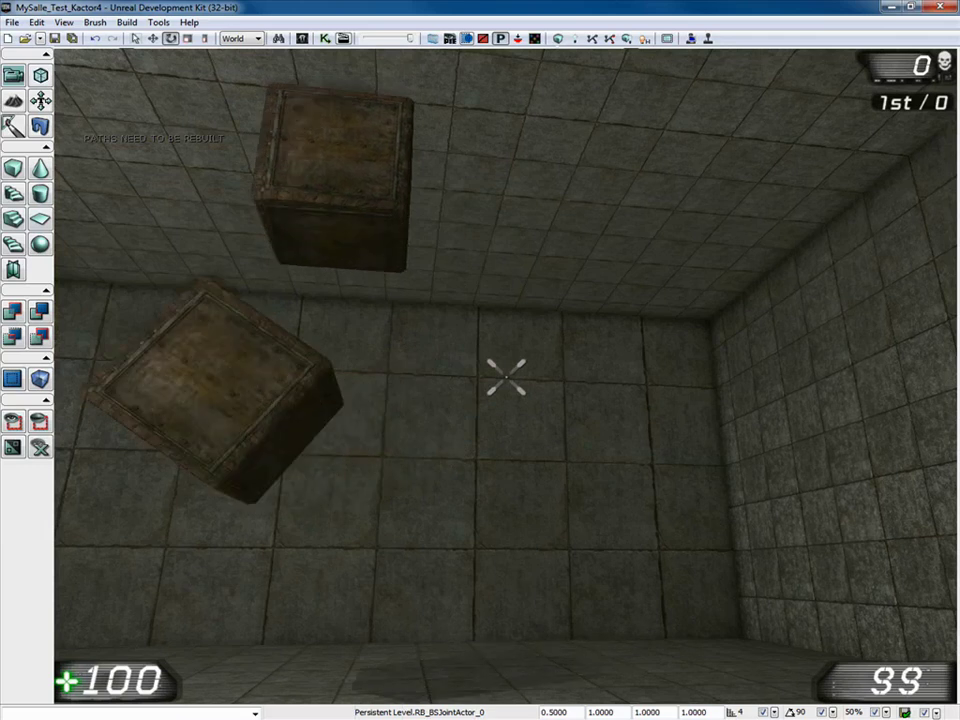
{"action": "key", "text": "Escape"}
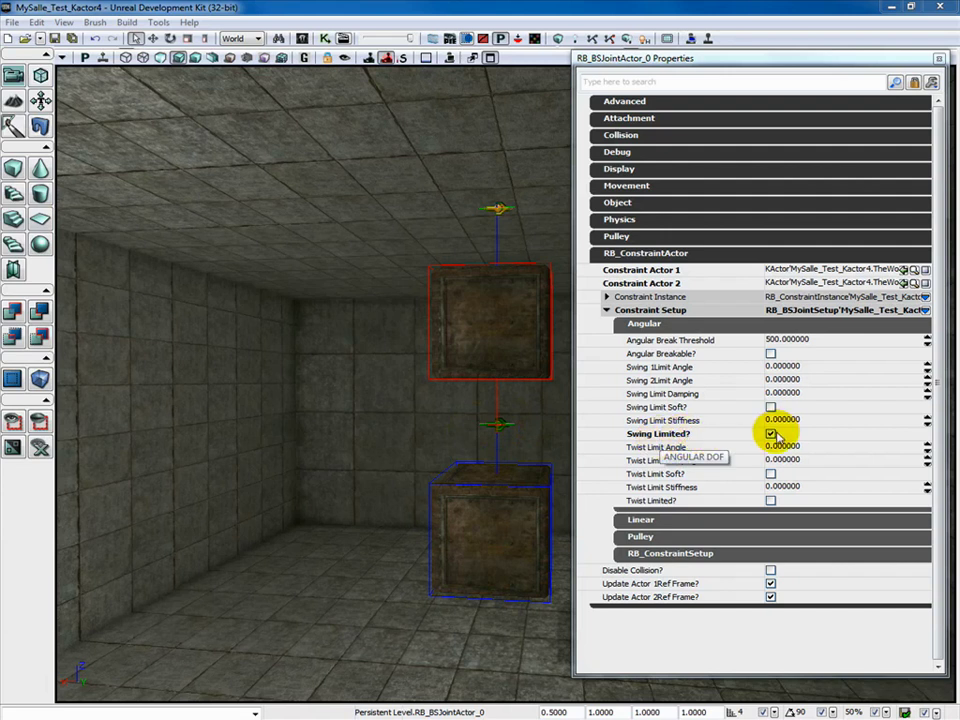
- Turn Swing Limited? off and Twist Limited? on for the joint between the boxes, and play test the result
{"action": "left_click", "coordinate": [770, 434]}
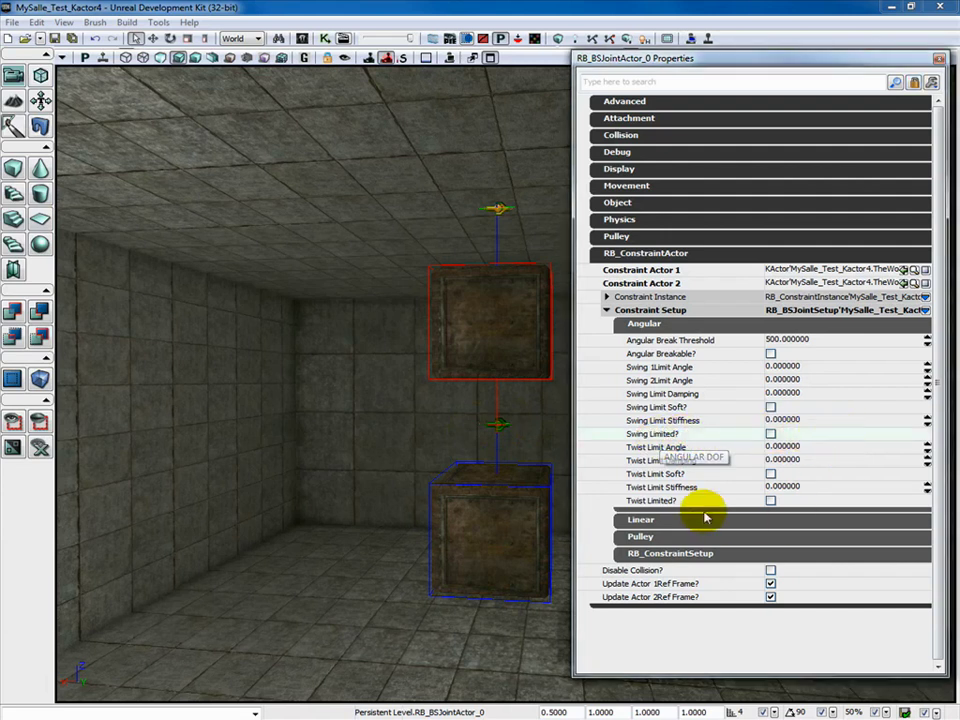
{"action": "left_click", "coordinate": [770, 501]}
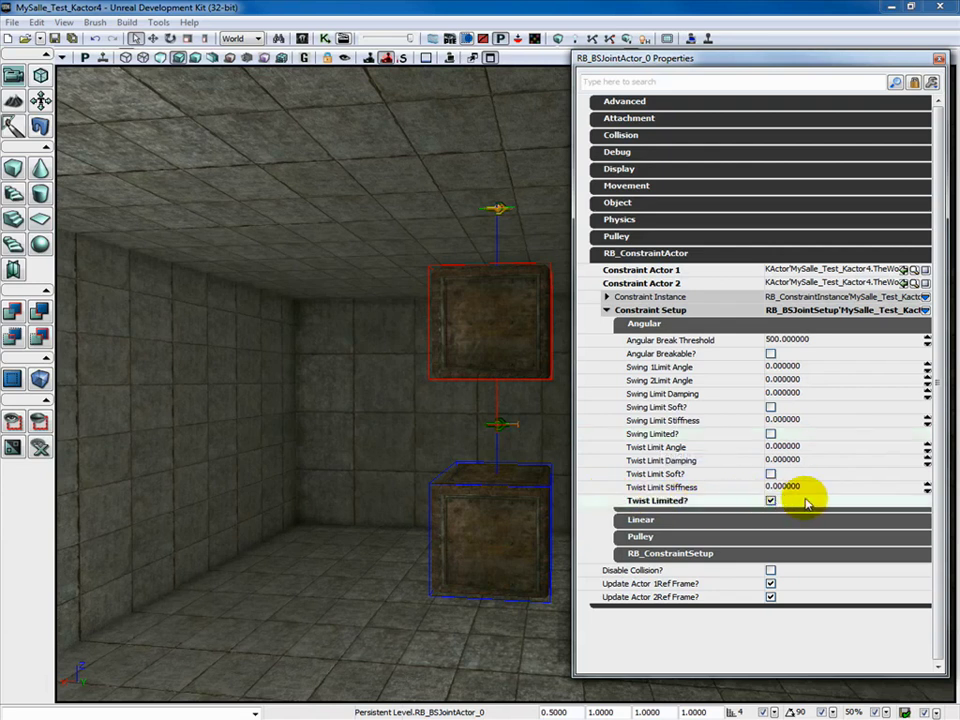
{"action": "left_click", "coordinate": [940, 59]}
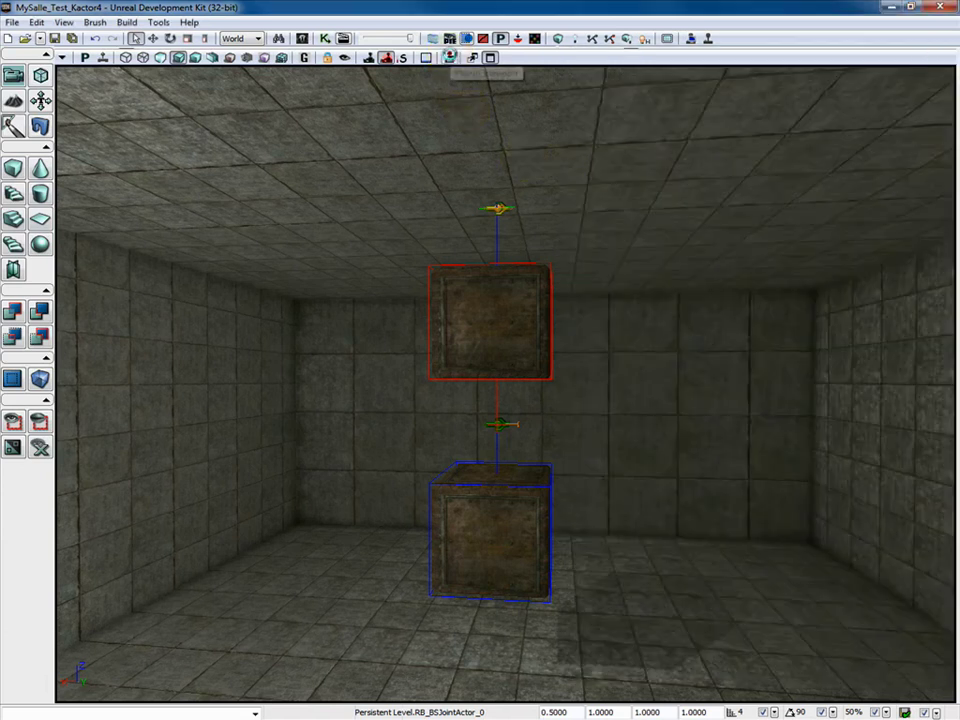
{"action": "left_click", "coordinate": [451, 58]}
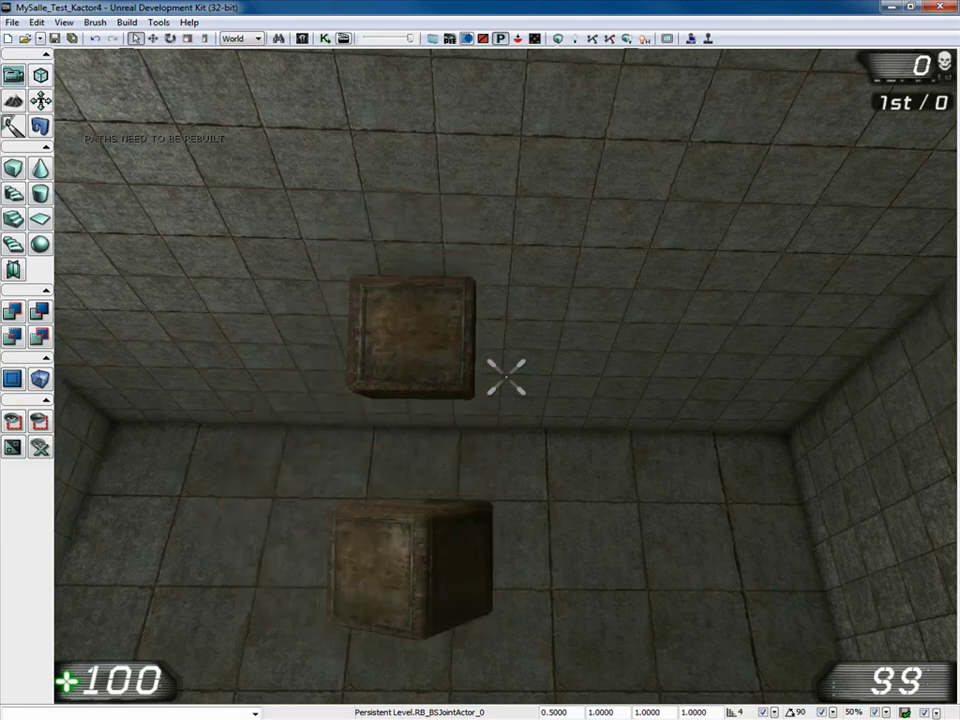
{"action": "key", "text": "Escape"}
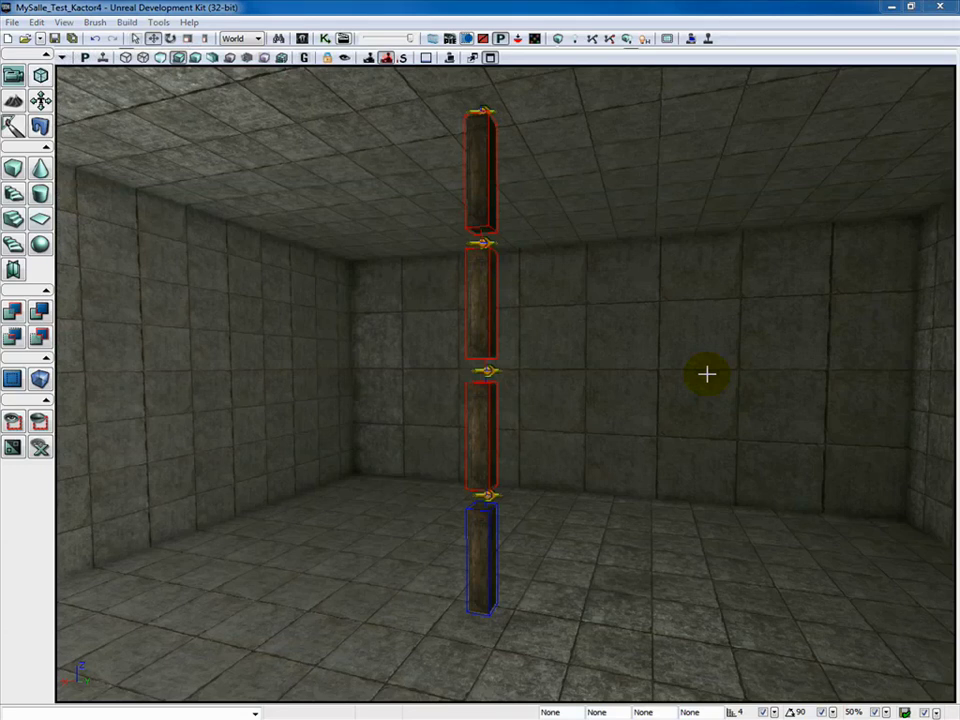
- Select the lowest beam of the four-piece chain and play test the chain by shooting at it and moving around it
{"action": "left_click", "coordinate": [481, 548]}
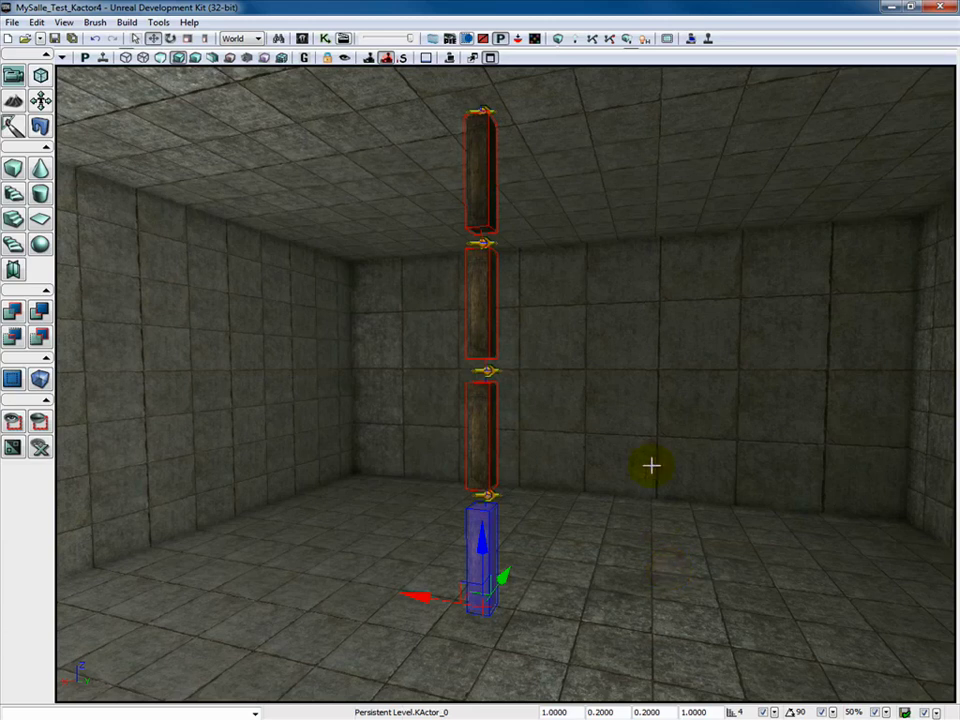
{"action": "left_click", "coordinate": [449, 57]}
{"action": "left_click", "coordinate": [425, 88]}
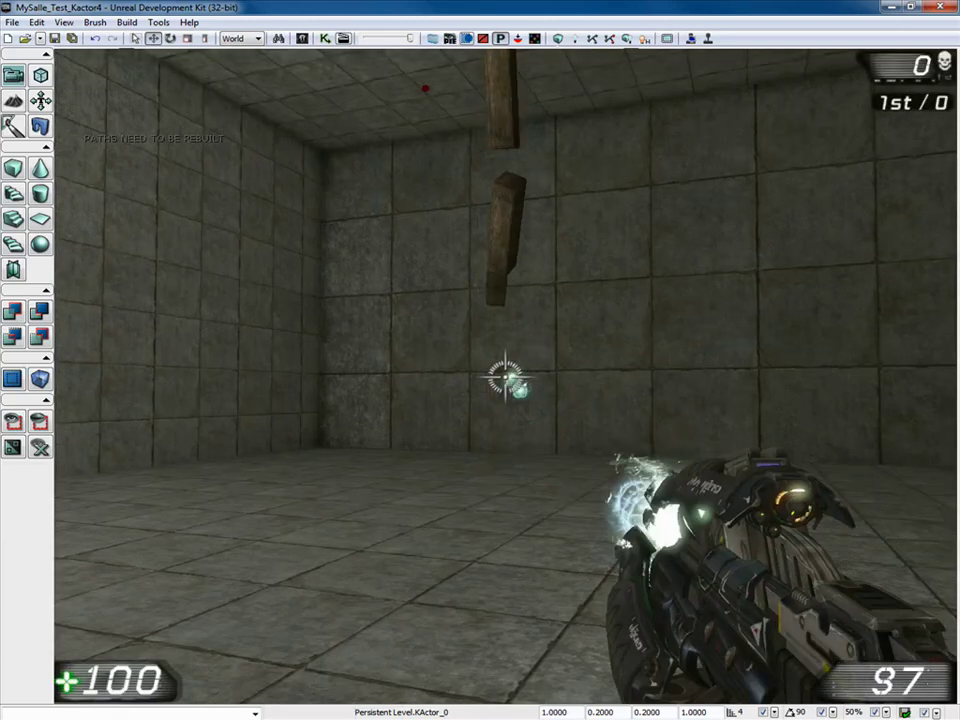
{"action": "key", "text": "w"}
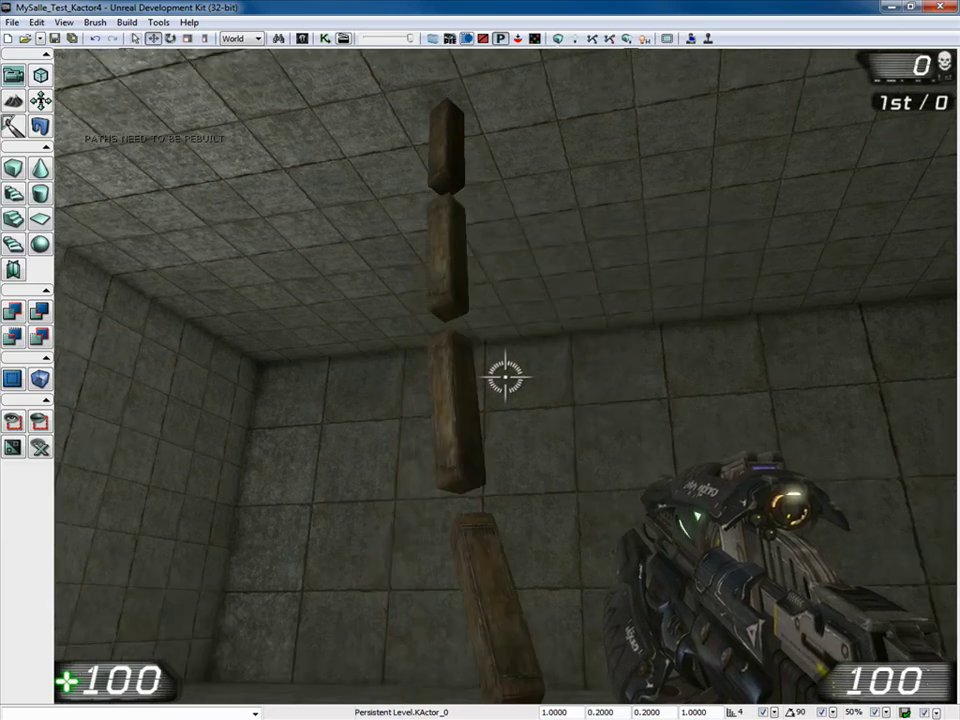
{"action": "key", "text": "Escape"}
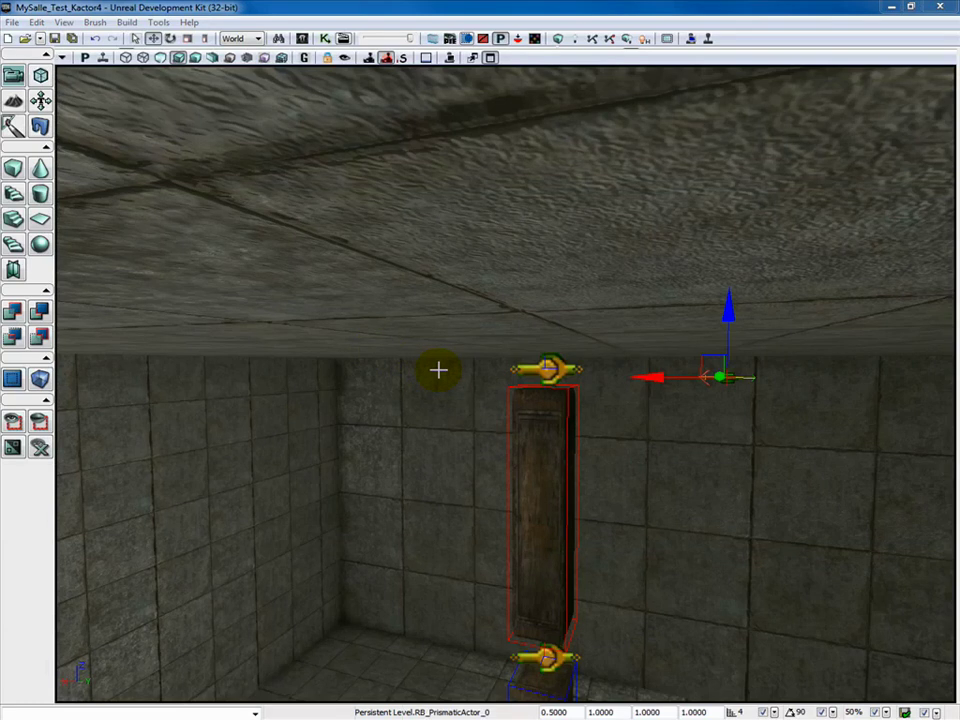
- Delete the RB_BSJointActor above the top beam of the chain and move the RB_PrismaticActor into its place
{"action": "left_click", "coordinate": [533, 371]}
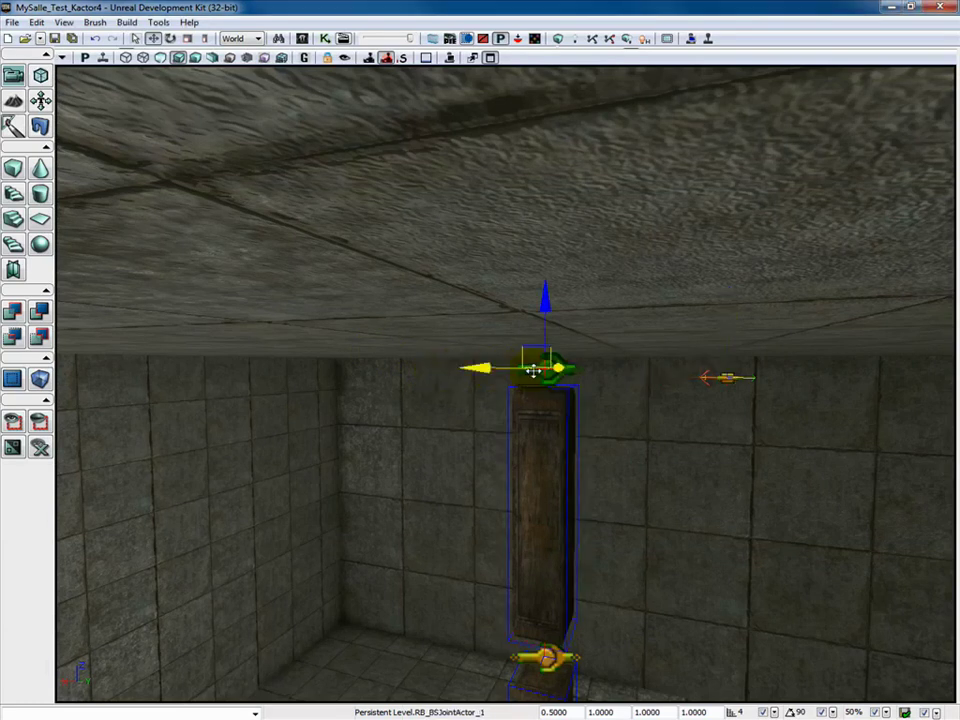
{"action": "key", "text": "Delete"}
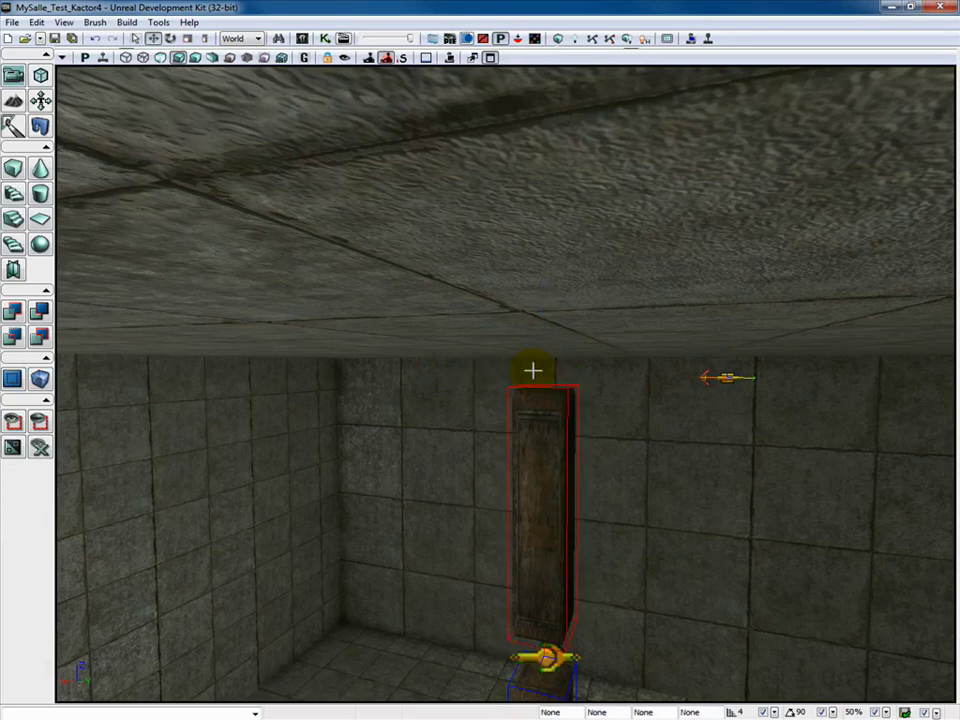
{"action": "left_click", "coordinate": [727, 377]}
{"action": "left_click_drag", "start_coordinate": [723, 376], "coordinate": [650, 378]}
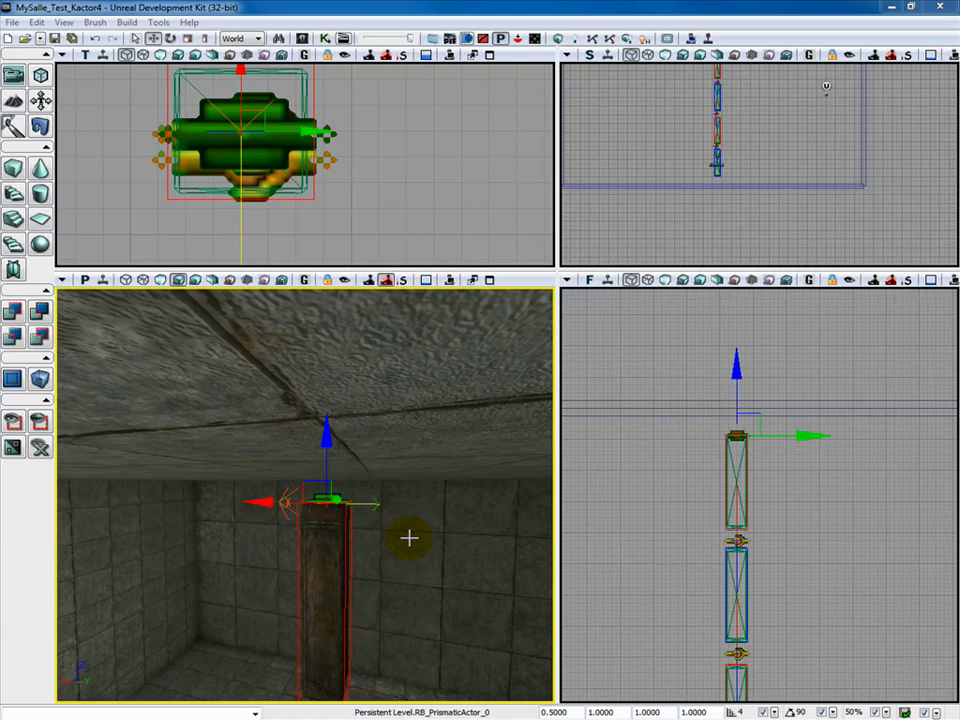
- Assign the top beam as Constraint Actor 2 of the RB_PrismaticActor and play test the chain by shooting at it
{"action": "key", "text": "F4"}
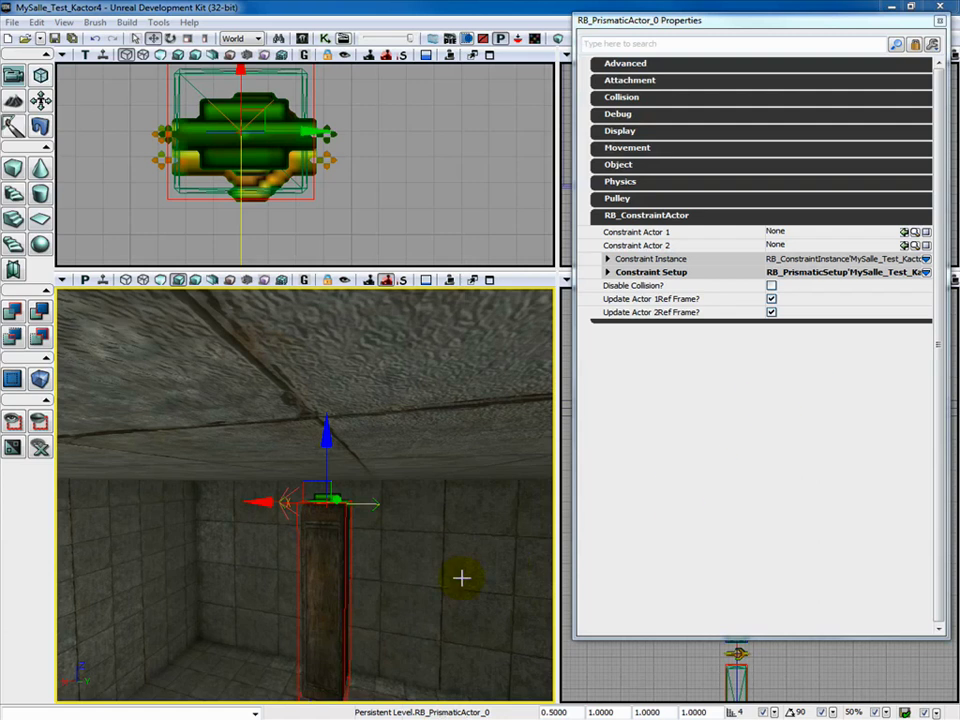
{"action": "left_click", "coordinate": [327, 562]}
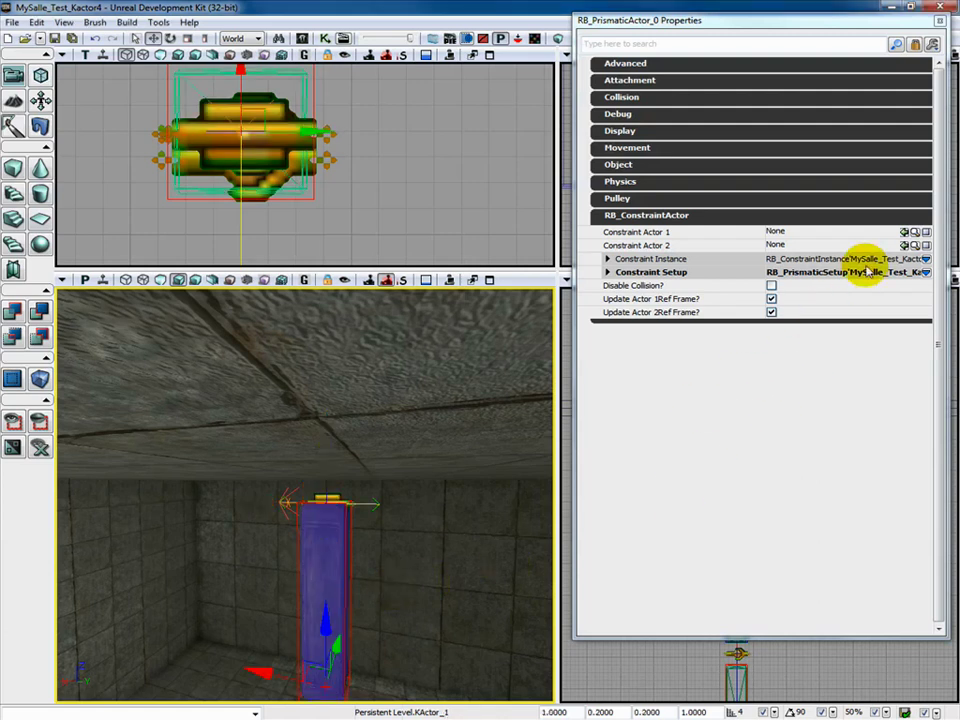
{"action": "left_click", "coordinate": [905, 245]}
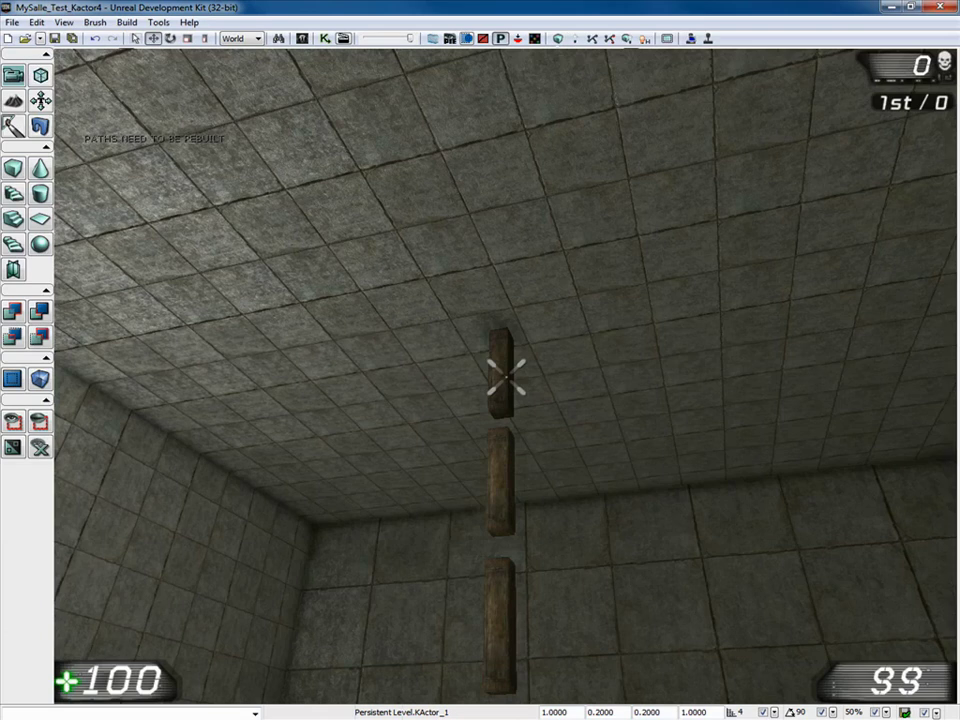
{"action": "left_click", "coordinate": [506, 376]}
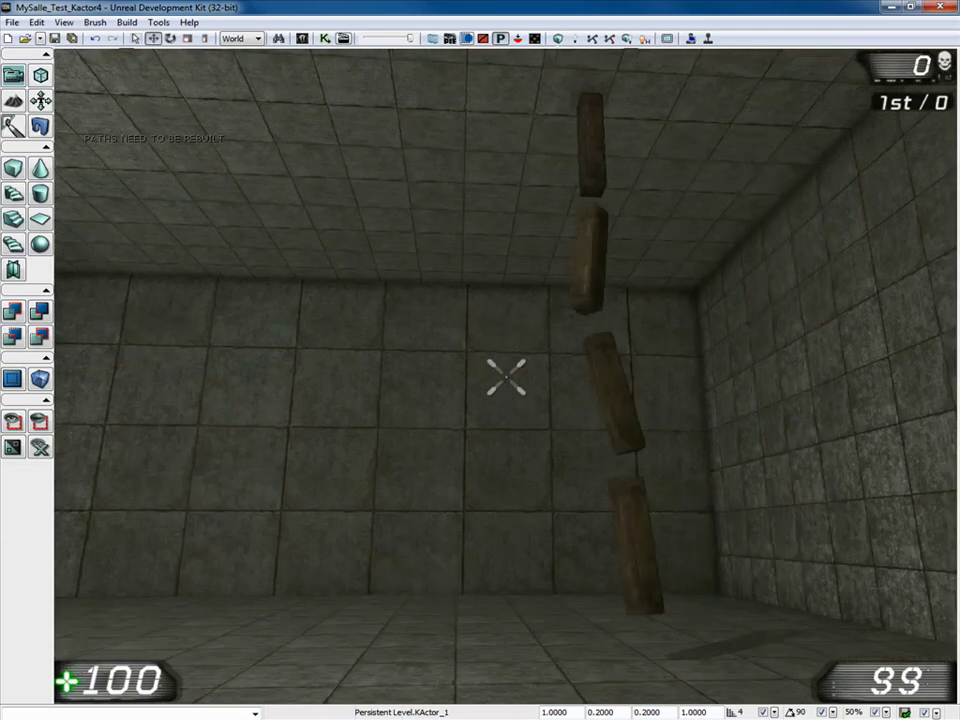
{"action": "key", "text": "d"}
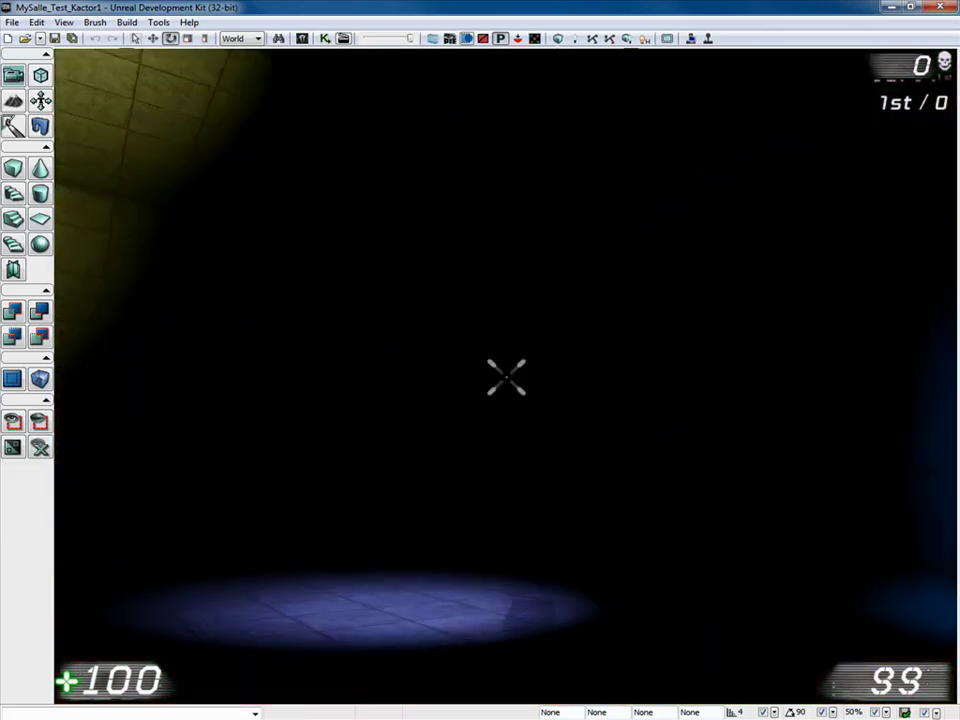
- End the play test in MySalle_Test_Kactor1 and inspect each of the five movable spotlights grouped below the chain's lowest beam
{"action": "key", "text": "Escape"}
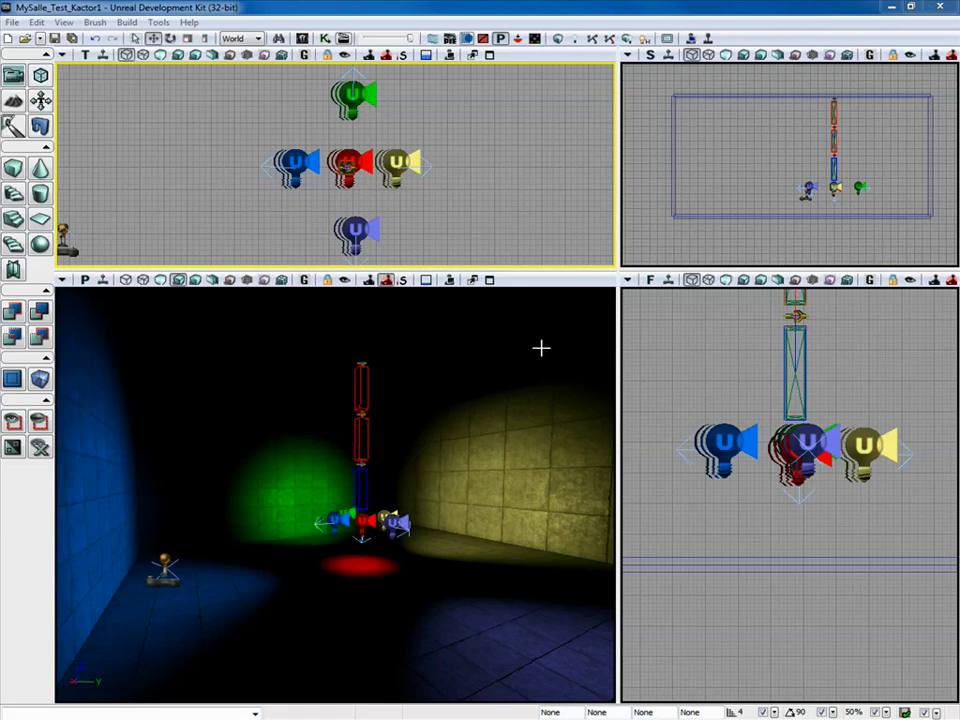
{"action": "left_click", "coordinate": [296, 158]}
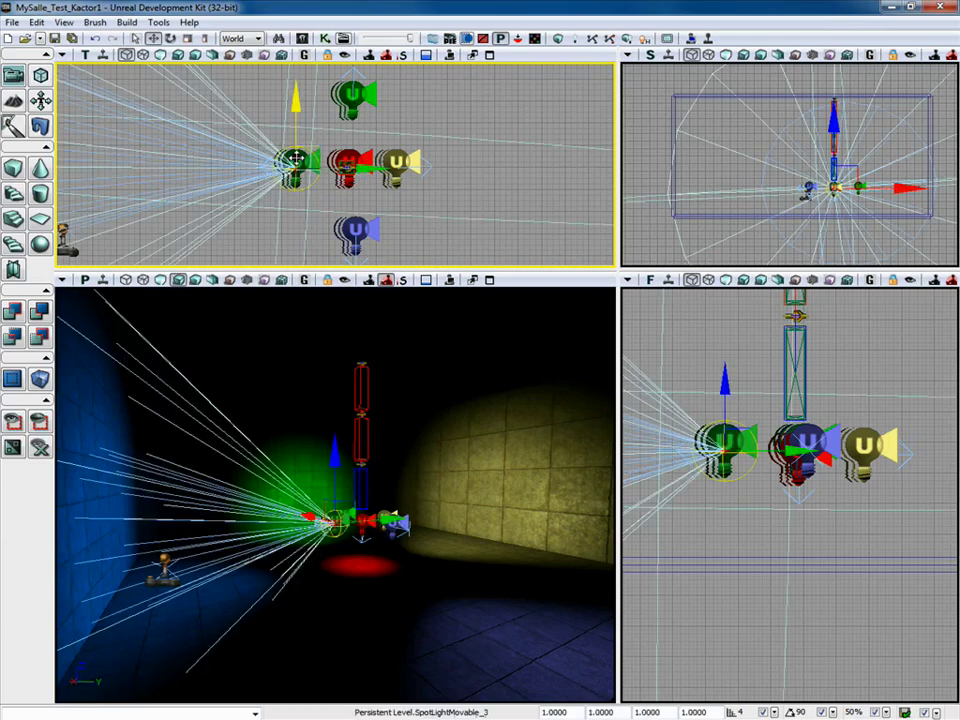
{"action": "left_click", "coordinate": [352, 228]}
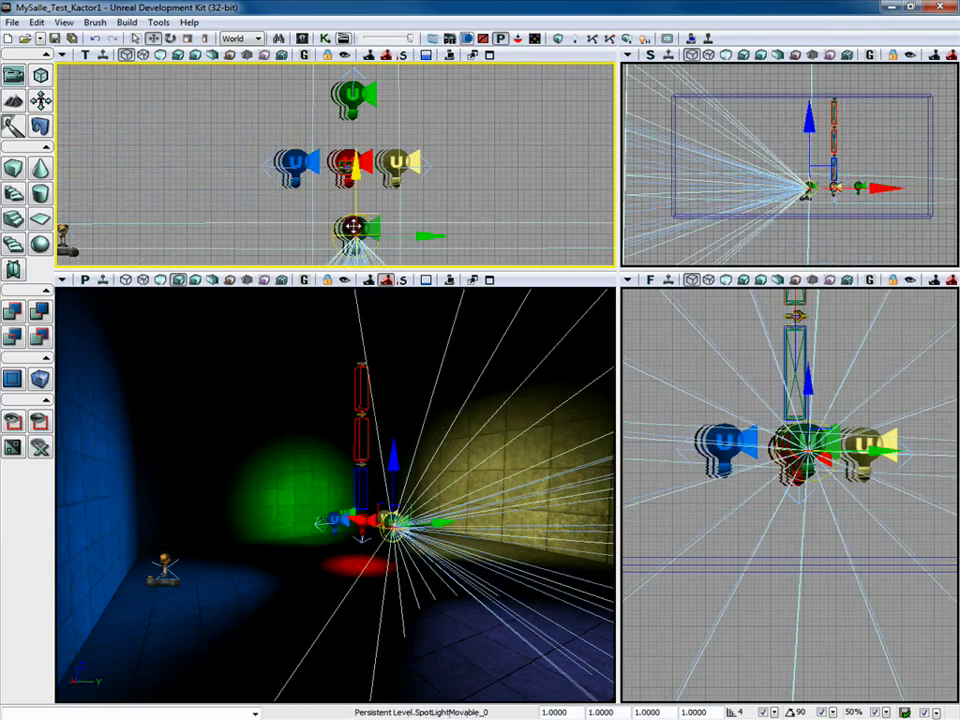
{"action": "left_click", "coordinate": [394, 161]}
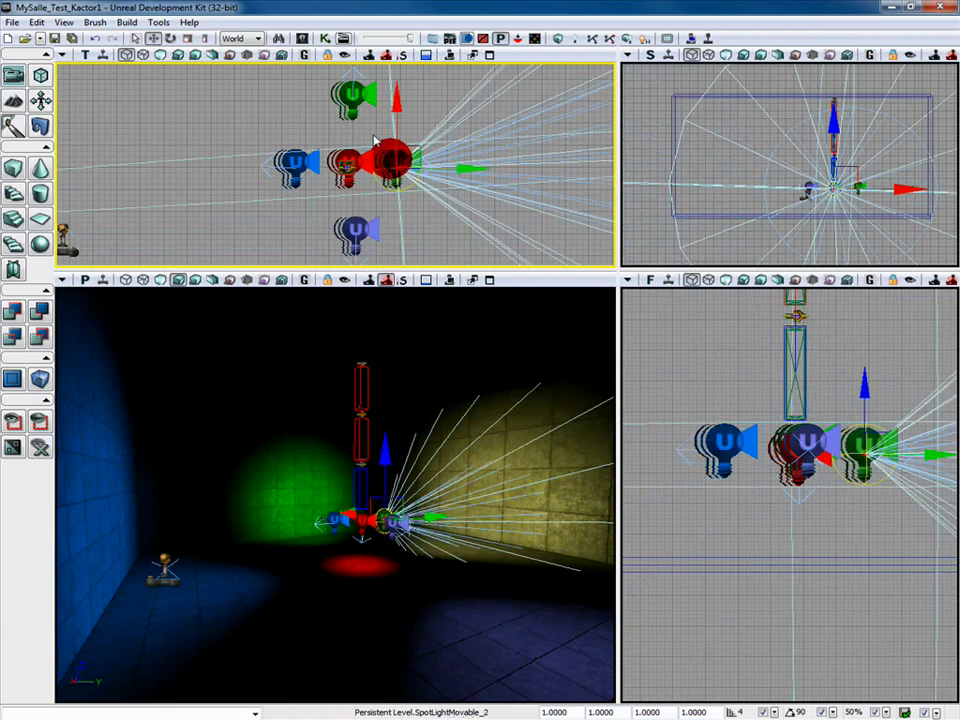
{"action": "left_click", "coordinate": [352, 96]}
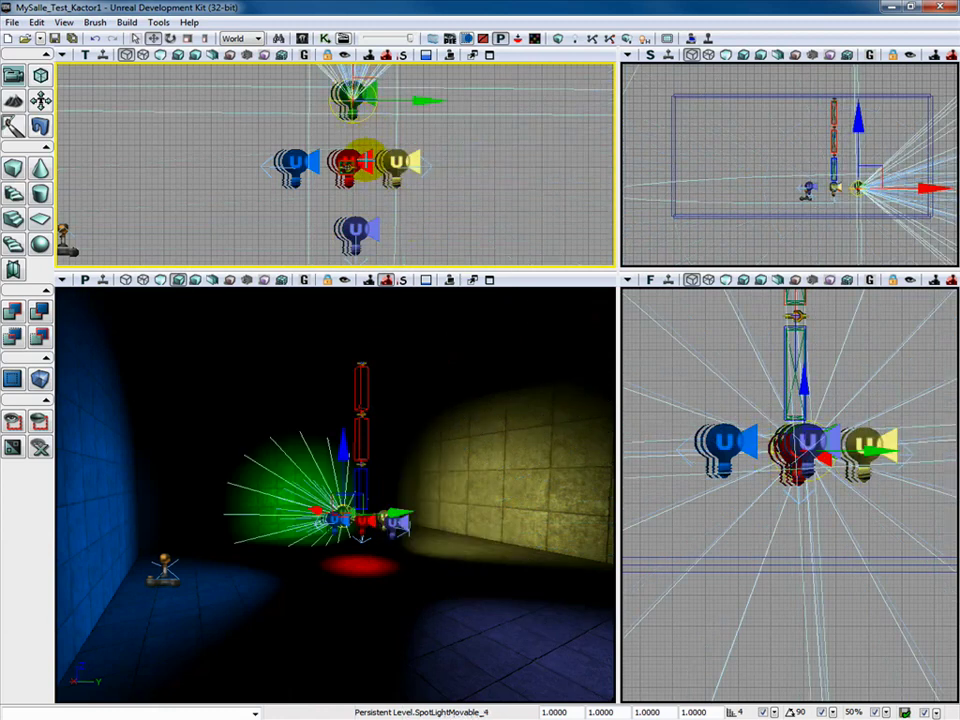
{"action": "left_click", "coordinate": [360, 166]}
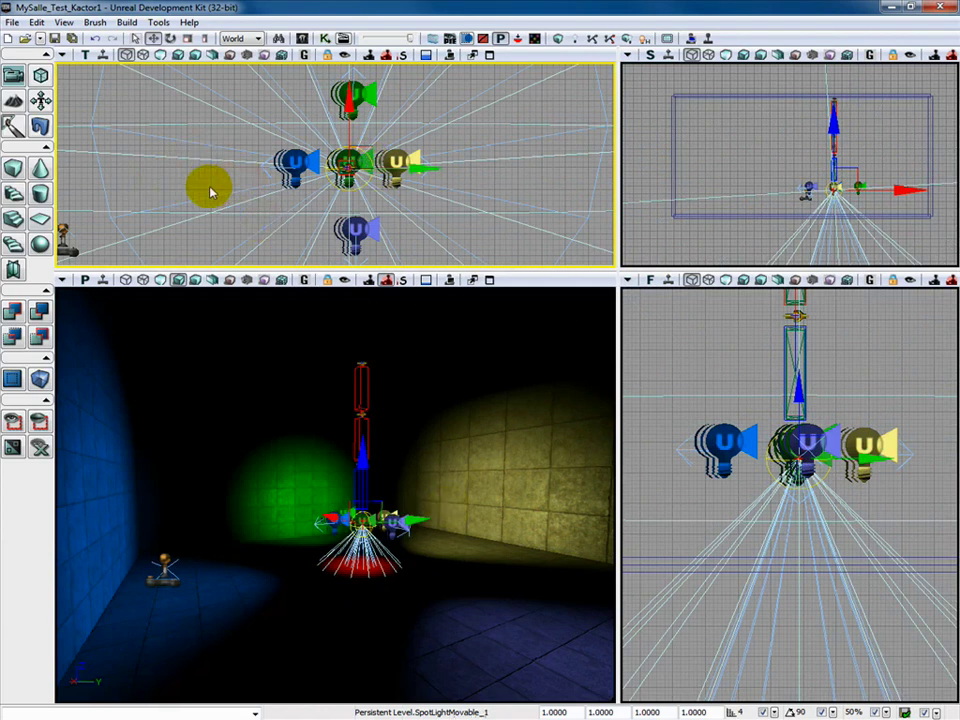
- Open the red spotlight's properties and examine the LightComponent and SpotLightComponent settings under Light Component
{"action": "key", "text": "F4"}
{"action": "left_click", "coordinate": [618, 176]}
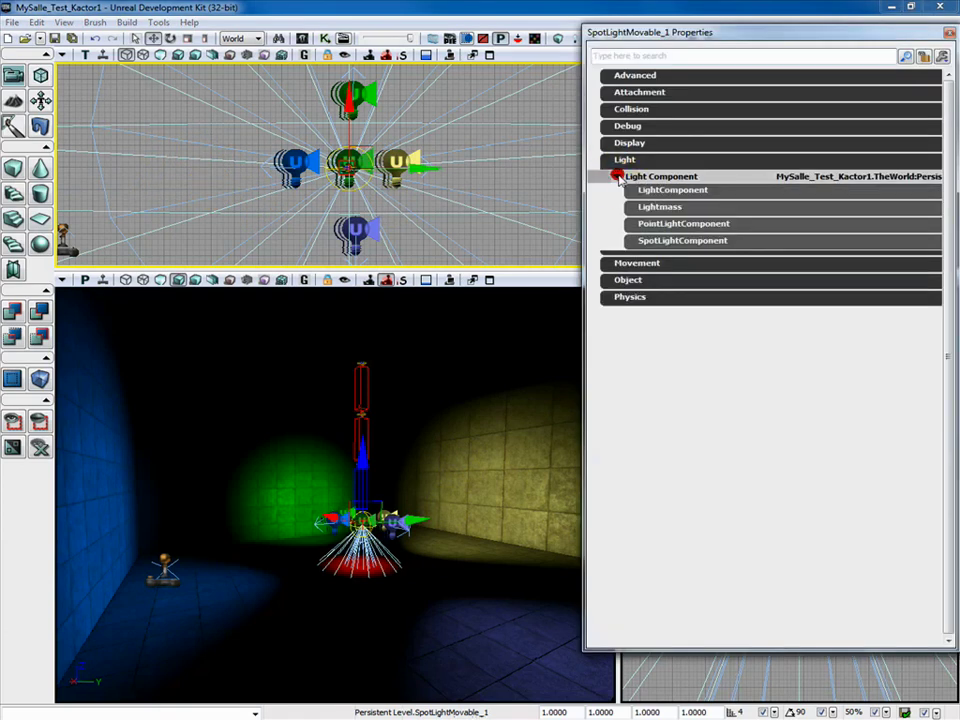
{"action": "left_click", "coordinate": [621, 191]}
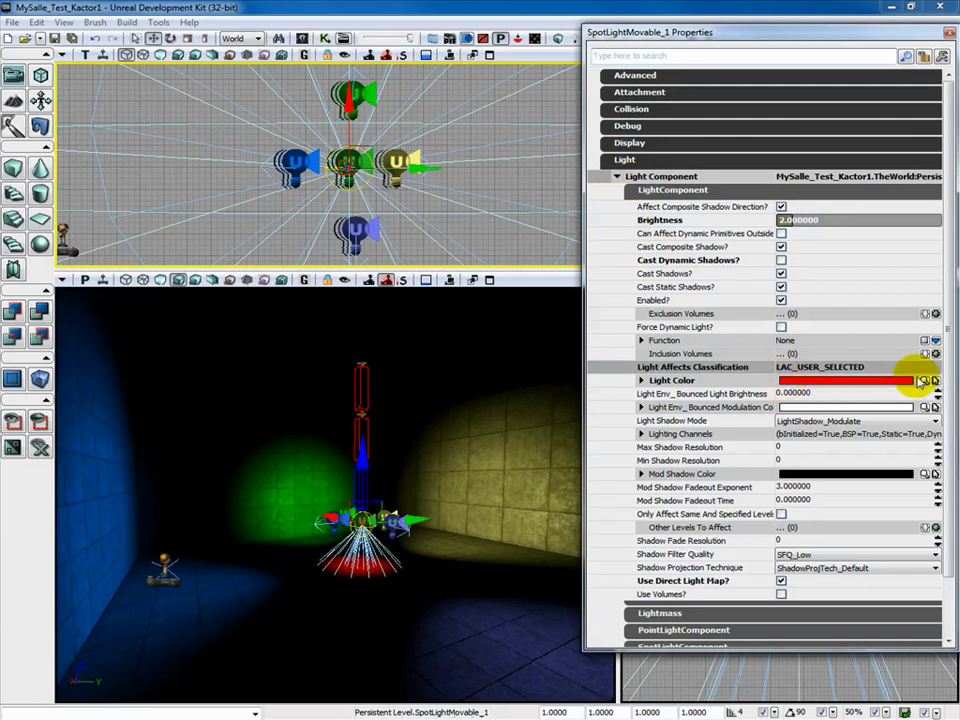
{"action": "left_click", "coordinate": [616, 177]}
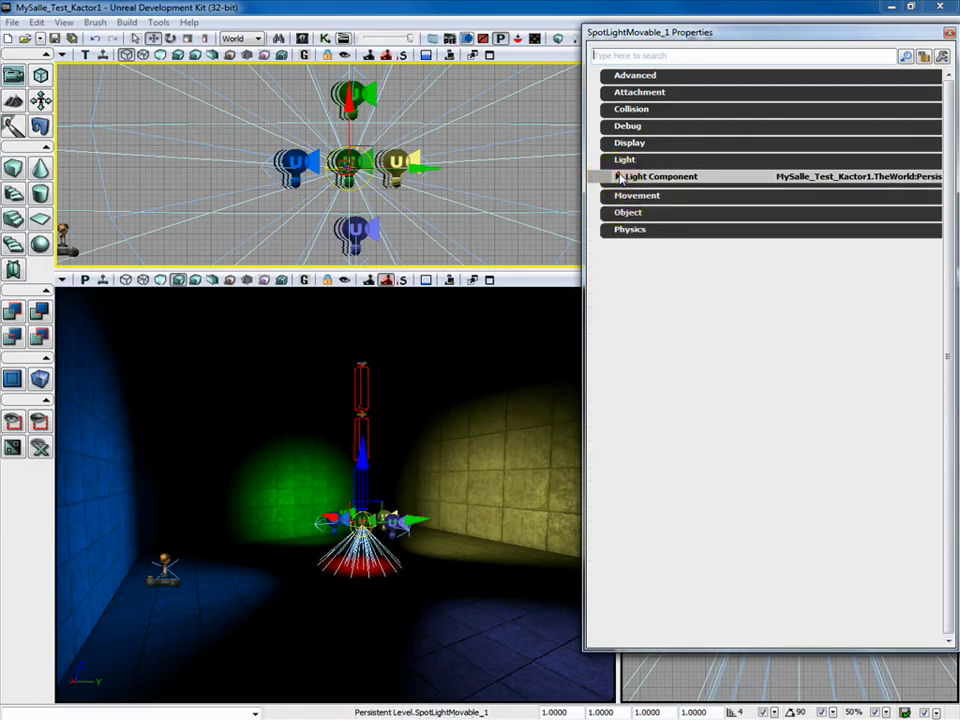
{"action": "left_click", "coordinate": [617, 177]}
{"action": "left_click", "coordinate": [632, 190]}
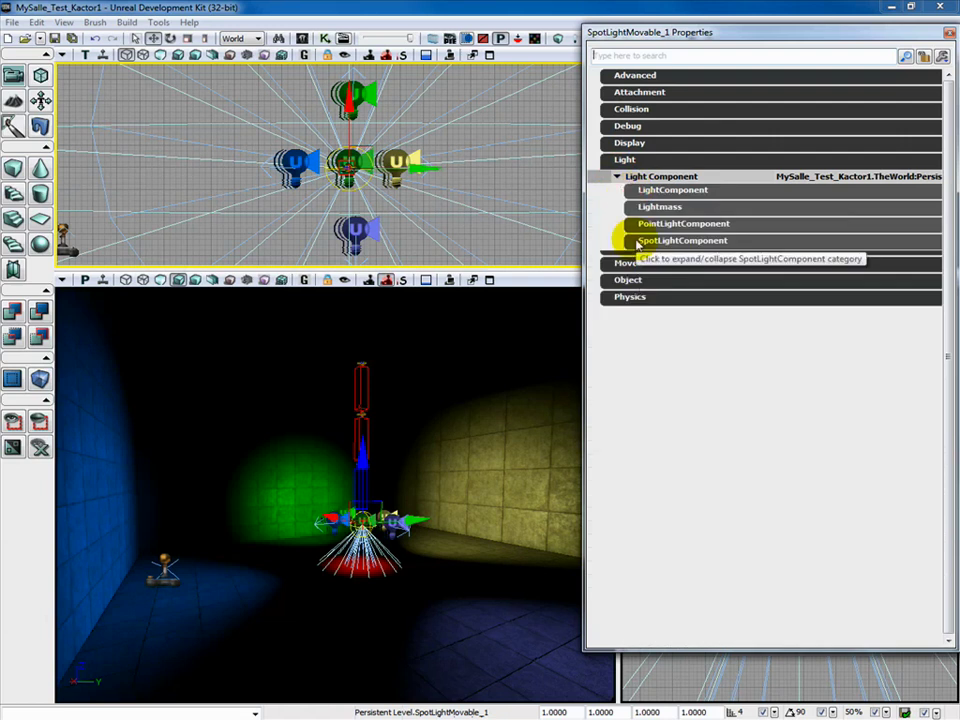
{"action": "left_click", "coordinate": [638, 242]}
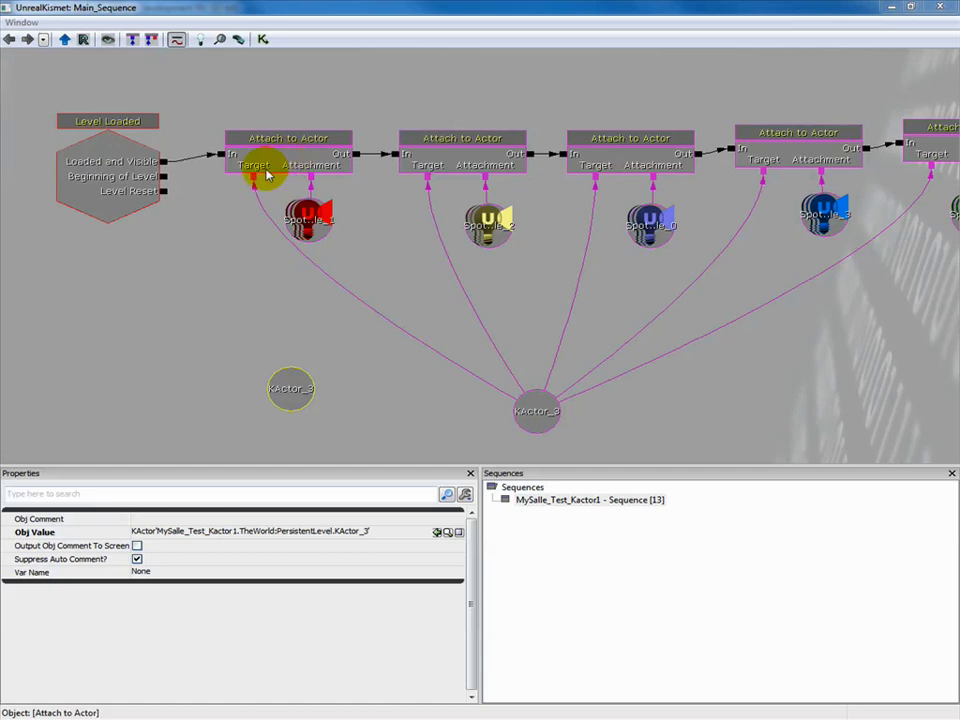
- Switch to UnrealKismet and examine how the Level Loaded event, Attach to Actor actions, spotlight variables and KActor_3 are wired together
{"action": "left_click", "coordinate": [540, 412]}
{"action": "left_click", "coordinate": [540, 415]}
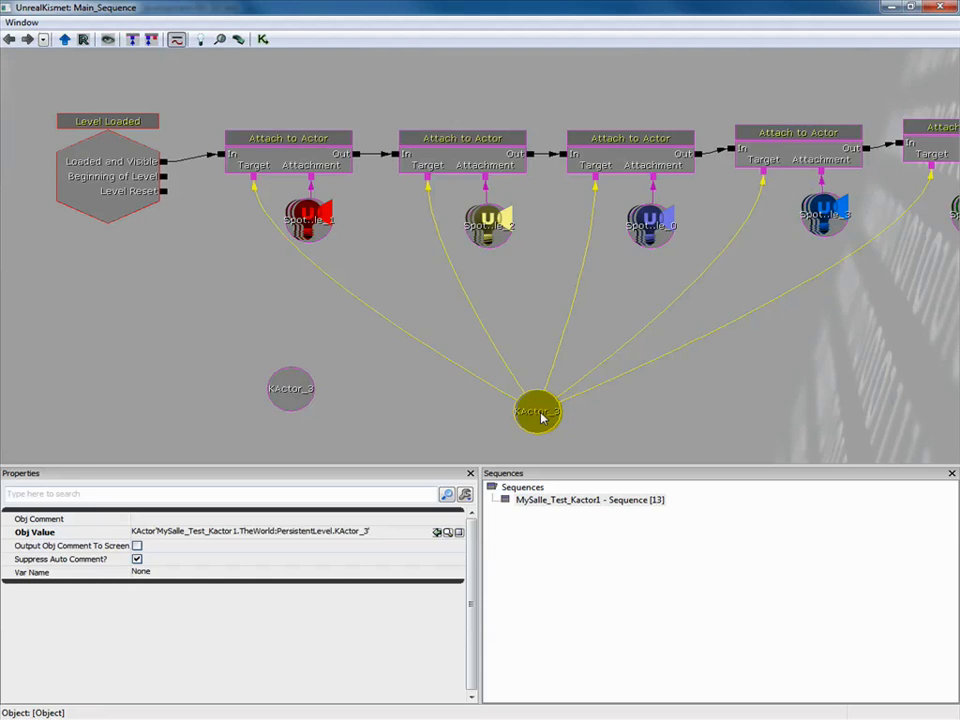
{"action": "left_click", "coordinate": [583, 429]}
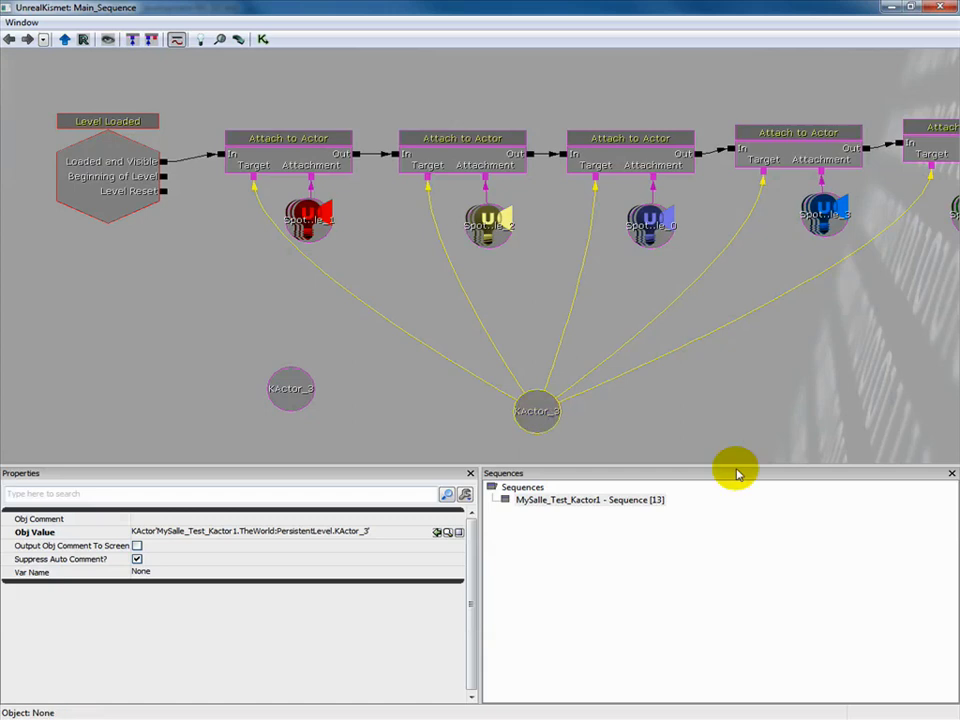
{"action": "left_click", "coordinate": [313, 226]}
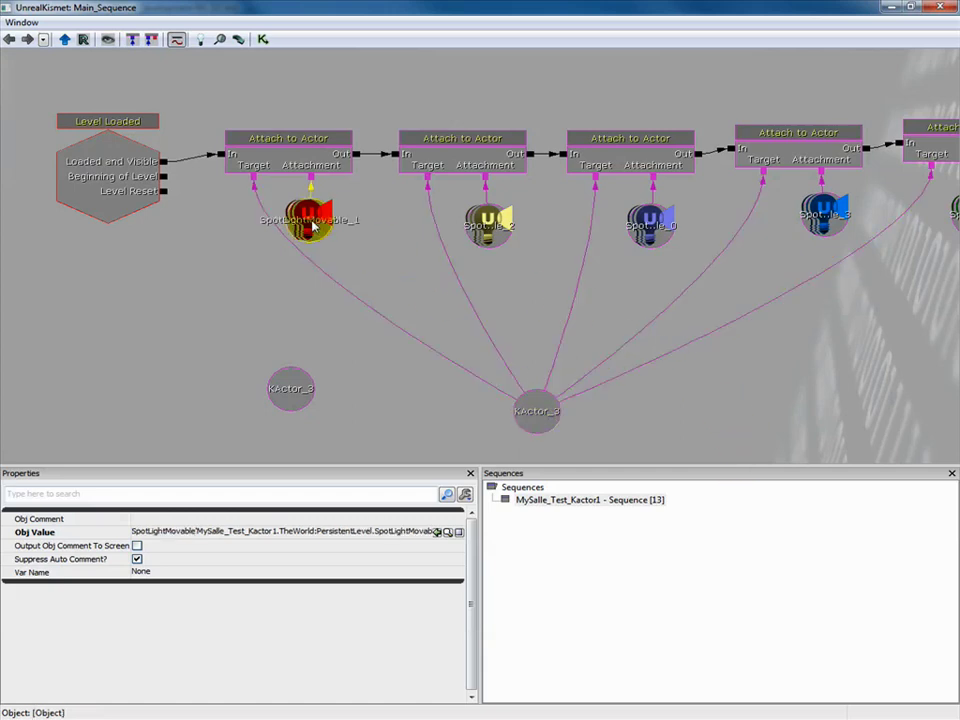
{"action": "left_click_drag", "start_coordinate": [215, 157], "coordinate": [240, 156]}
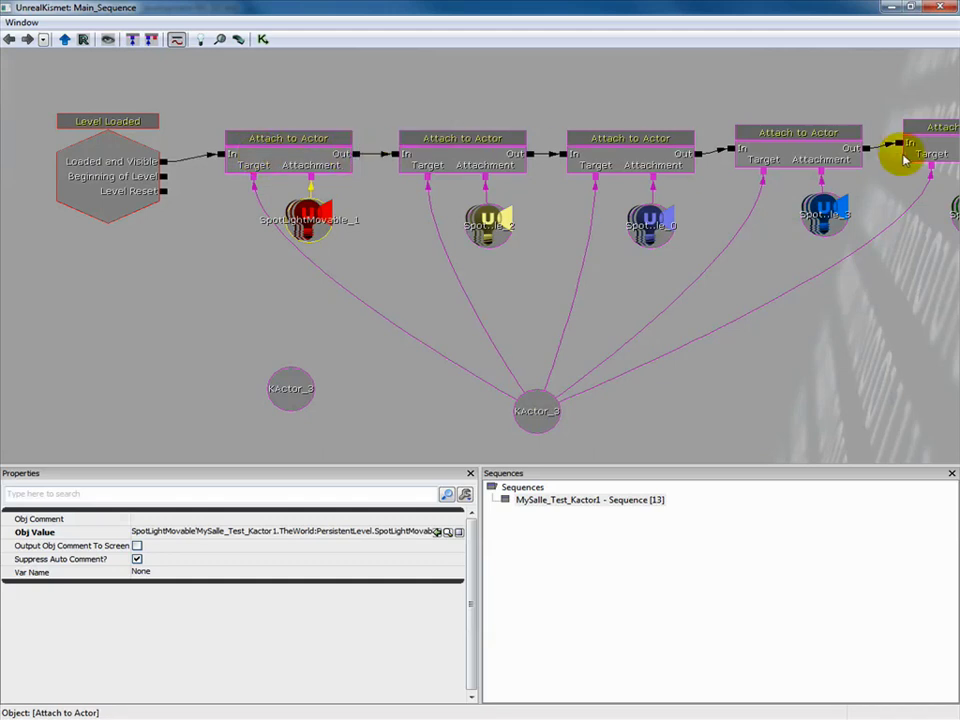
{"action": "left_click", "coordinate": [124, 166]}
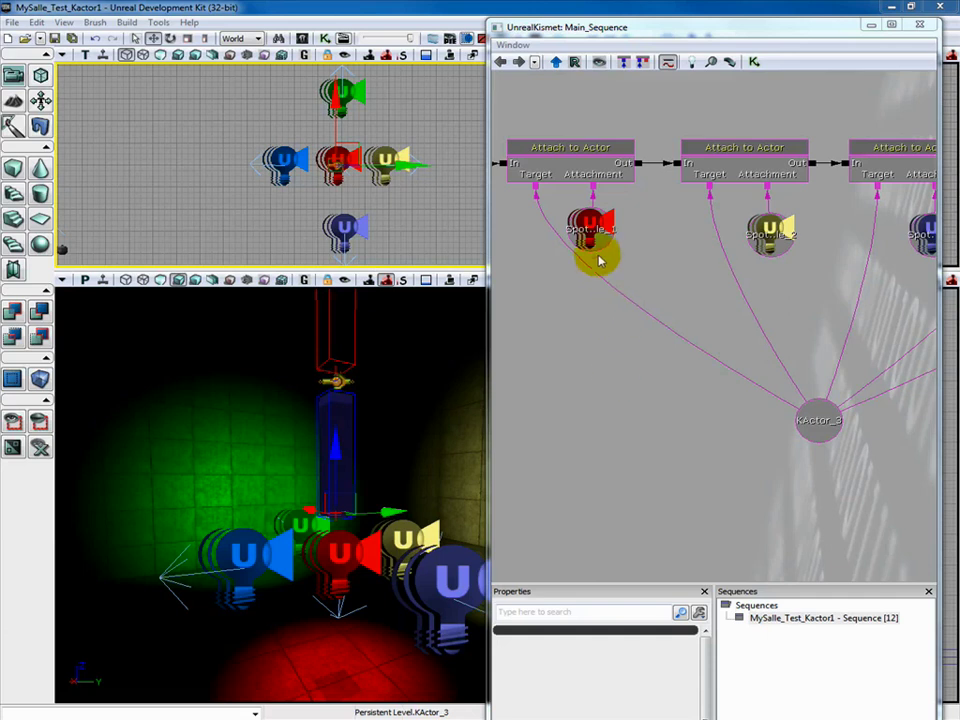
- Locate the red and yellow spotlights in the level from their Kismet attachment variables
{"action": "left_click", "coordinate": [598, 236]}
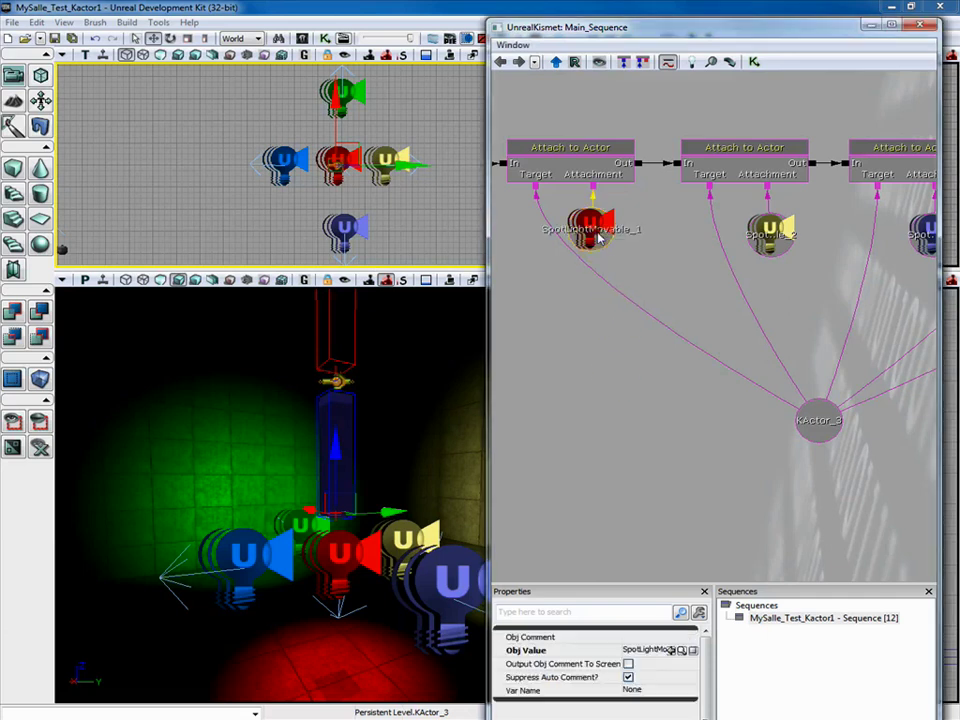
{"action": "double_click", "coordinate": [598, 236]}
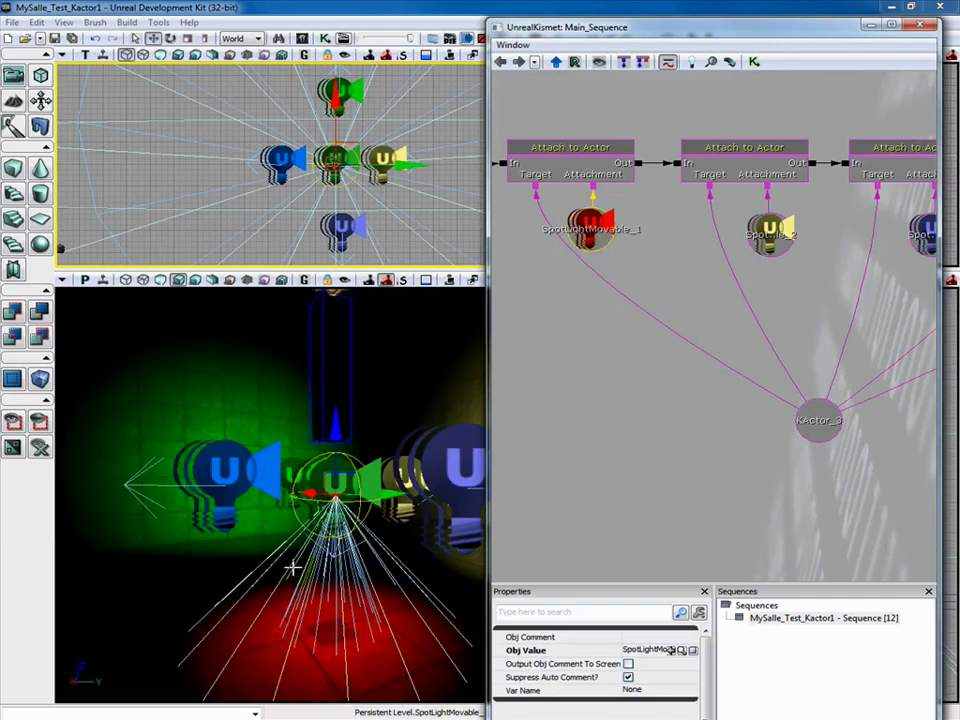
{"action": "double_click", "coordinate": [768, 236]}
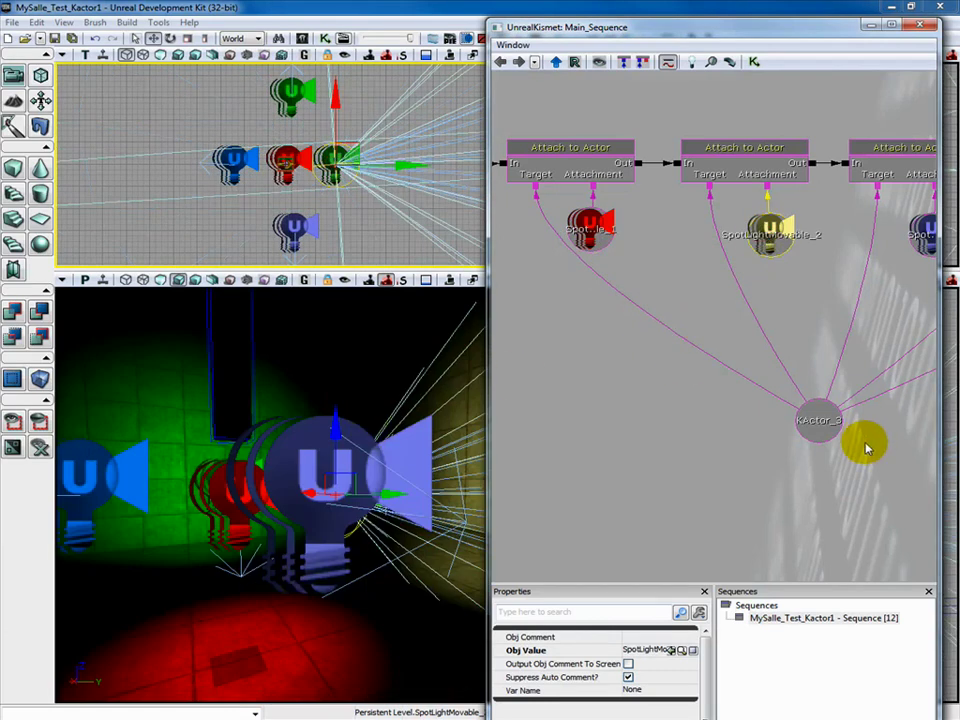
- Locate the lowest beam from its Kismet variable and add a new object variable using KActor_3 to the sequence
{"action": "double_click", "coordinate": [818, 422]}
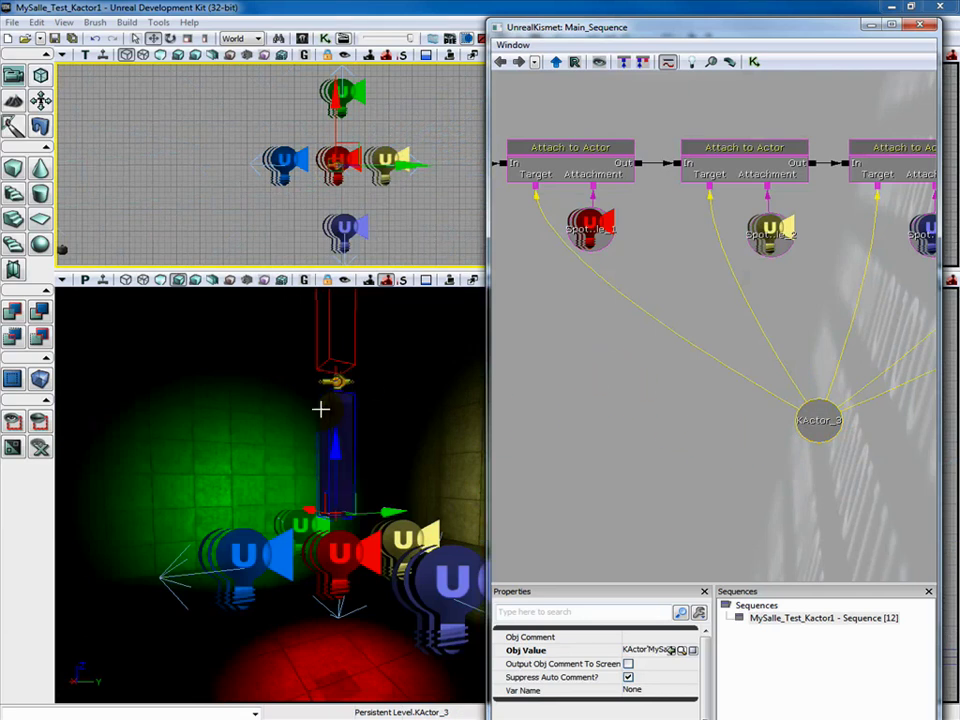
{"action": "right_click", "coordinate": [553, 333]}
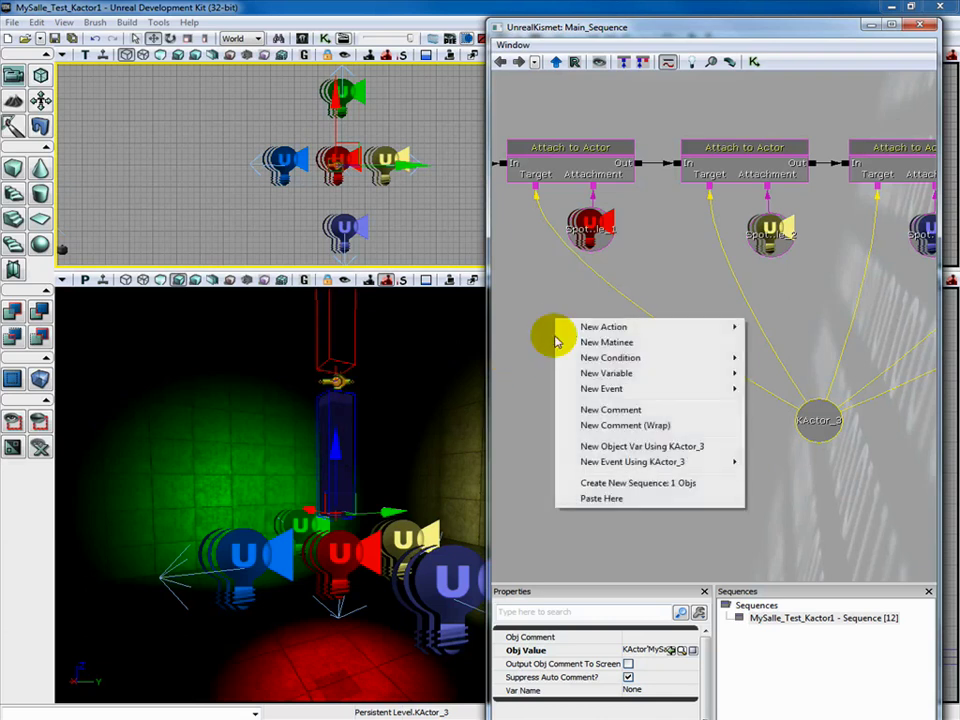
{"action": "left_click", "coordinate": [607, 447]}
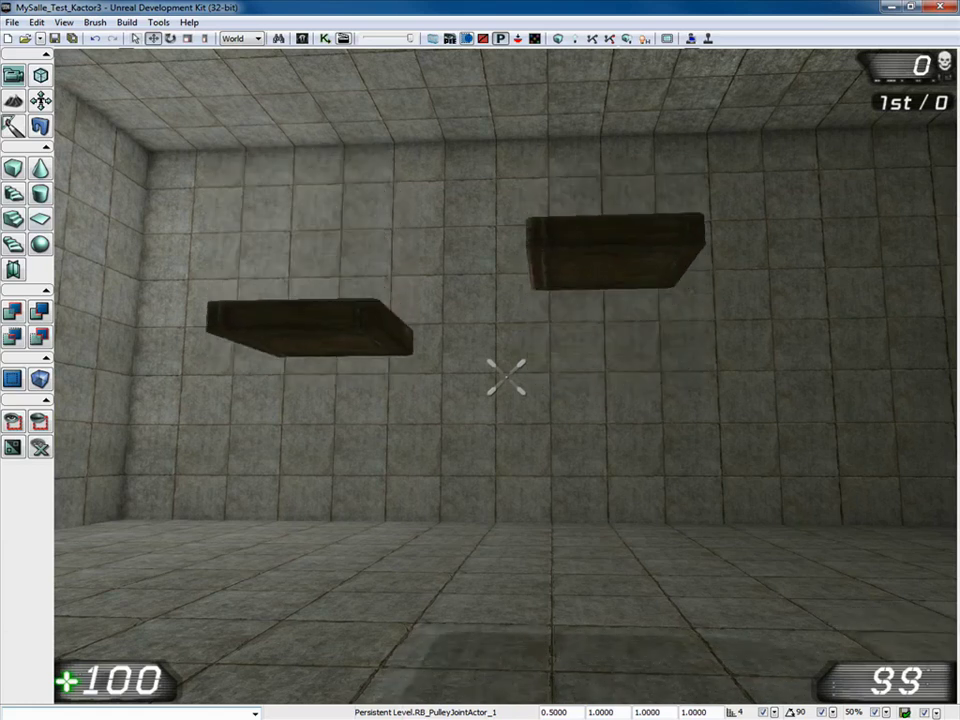
- End the play test in MySalle_Test_Kactor3, inspect the prismatic constraints on both platforms, and open the right platform's constraint properties
{"action": "key", "text": "Escape"}
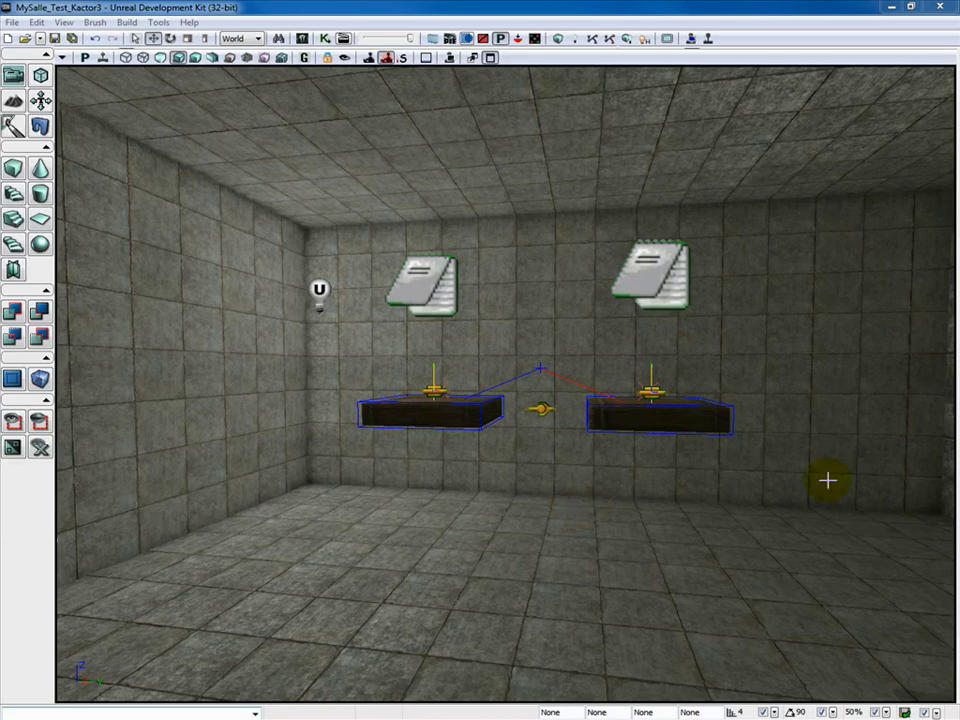
{"action": "left_click", "coordinate": [650, 392]}
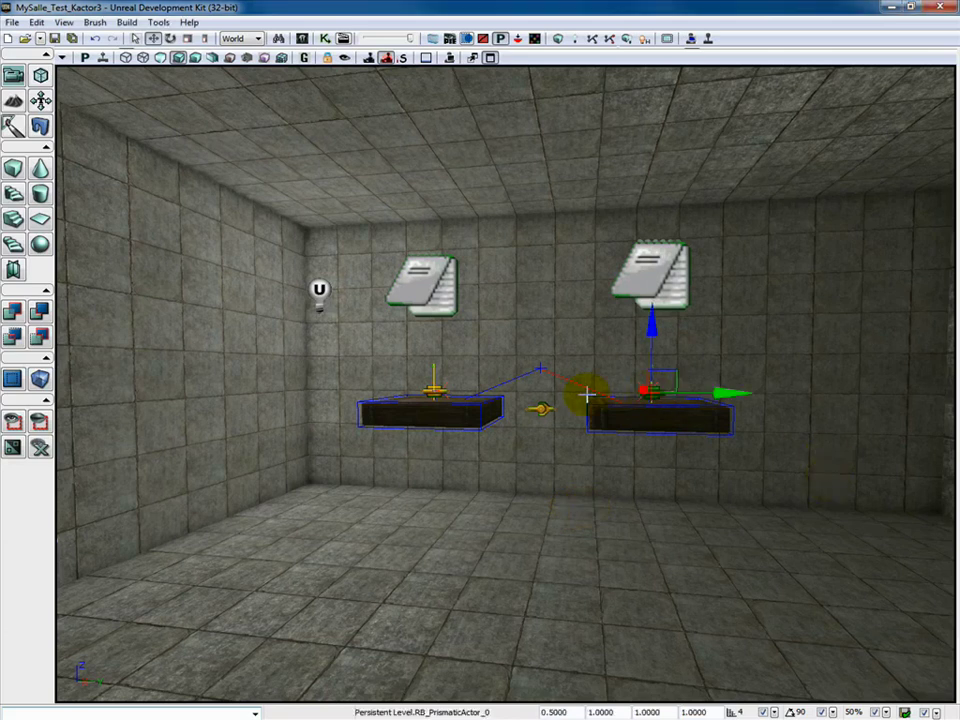
{"action": "left_click", "coordinate": [435, 388]}
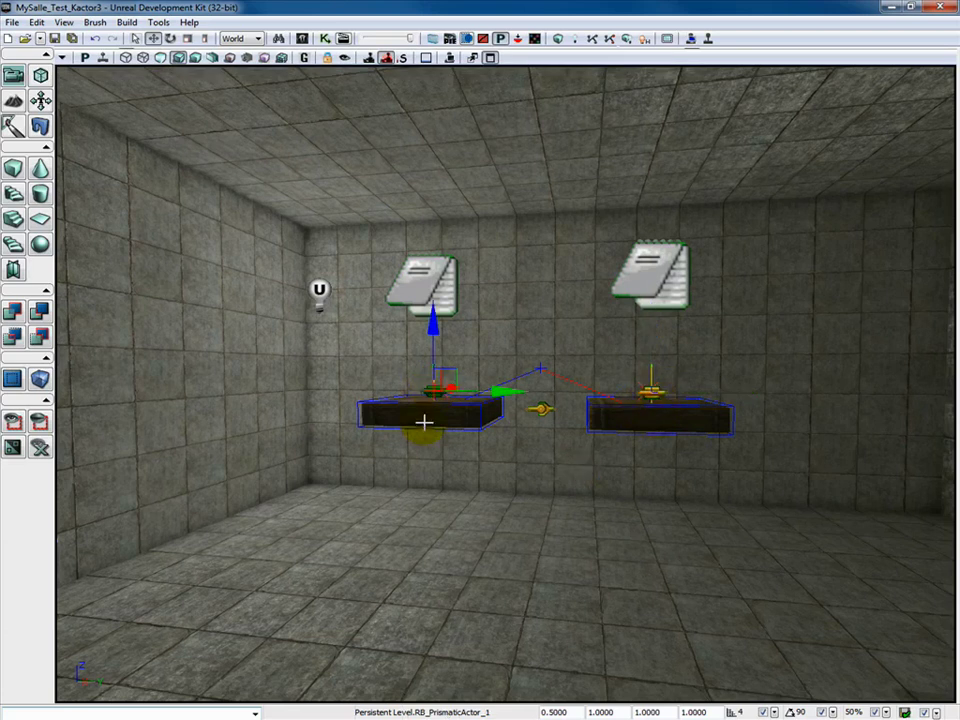
{"action": "left_click", "coordinate": [652, 390]}
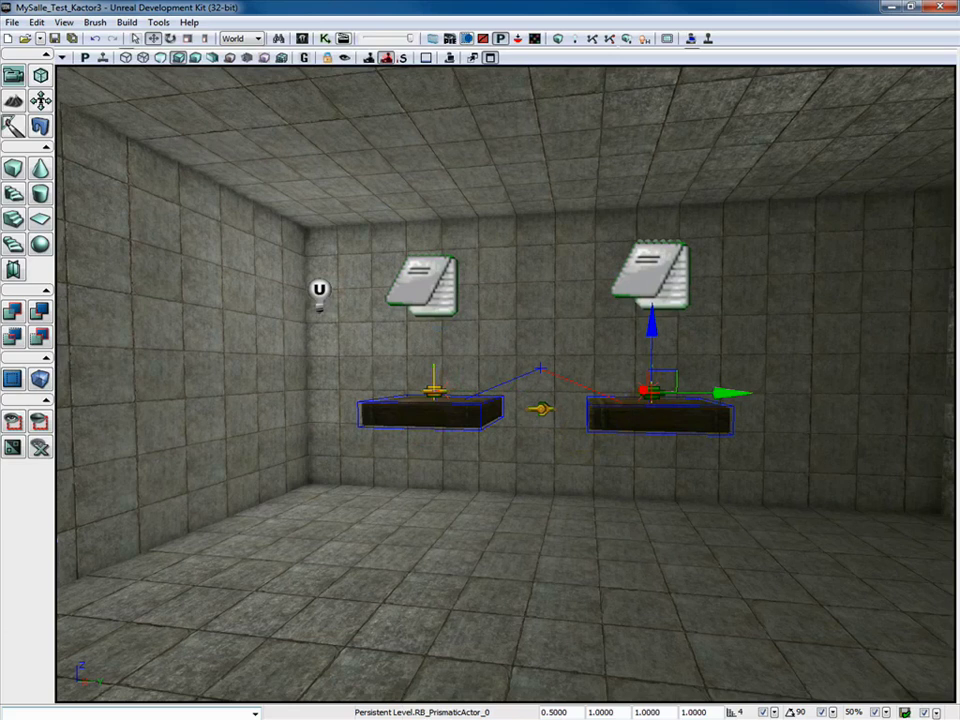
{"action": "key", "text": "F4"}
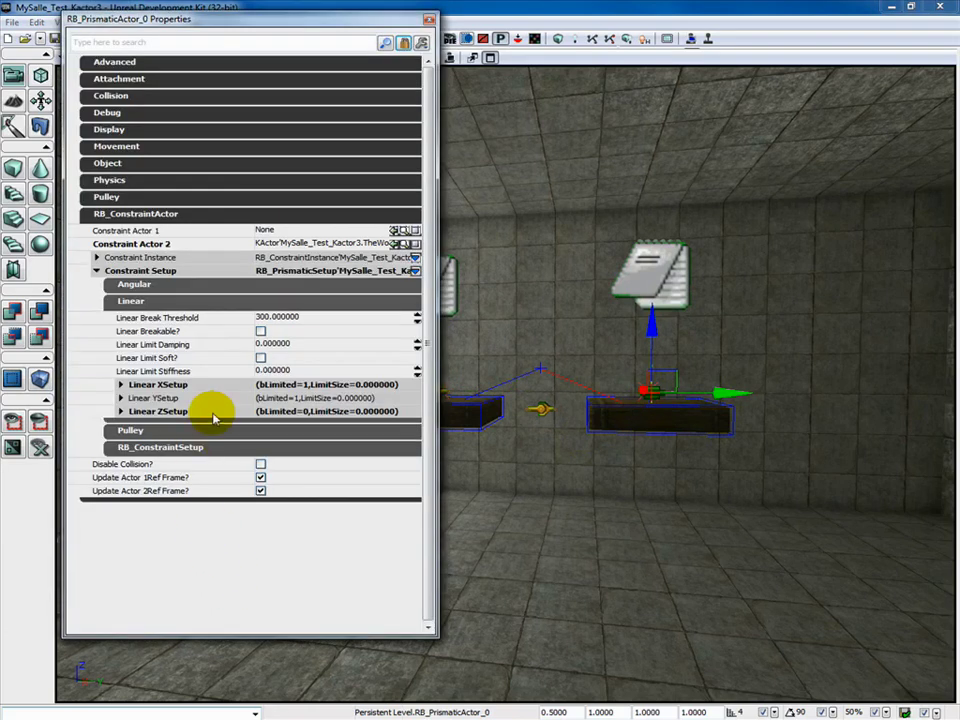
- Expand the linear X, Y and Z setups of the right platform's prismatic constraint and examine their limit settings
{"action": "left_click", "coordinate": [121, 411]}
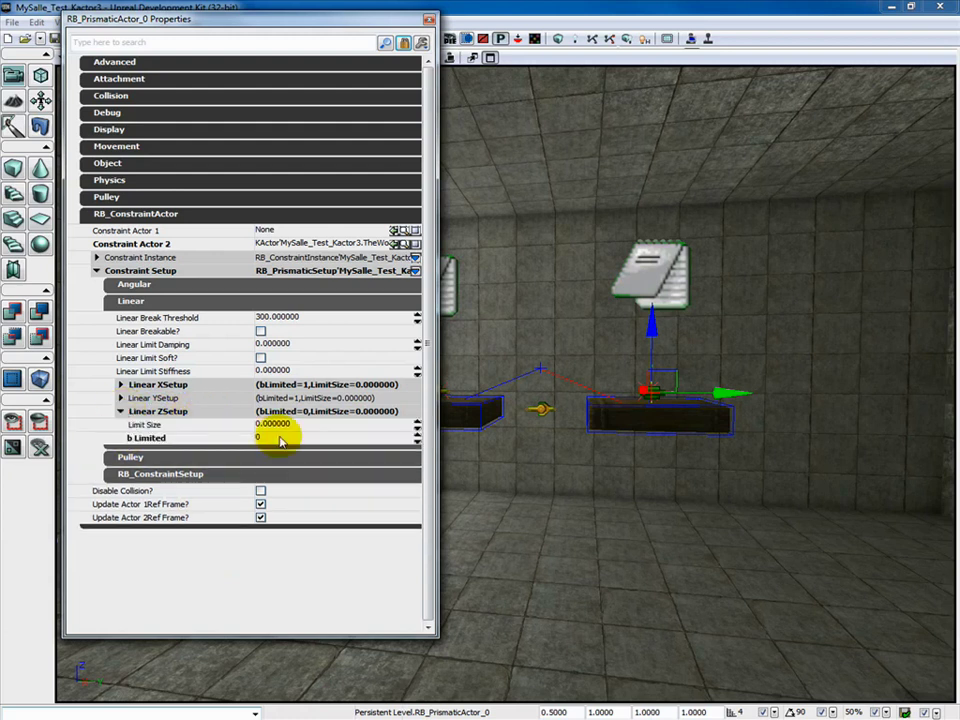
{"action": "left_click", "coordinate": [120, 398]}
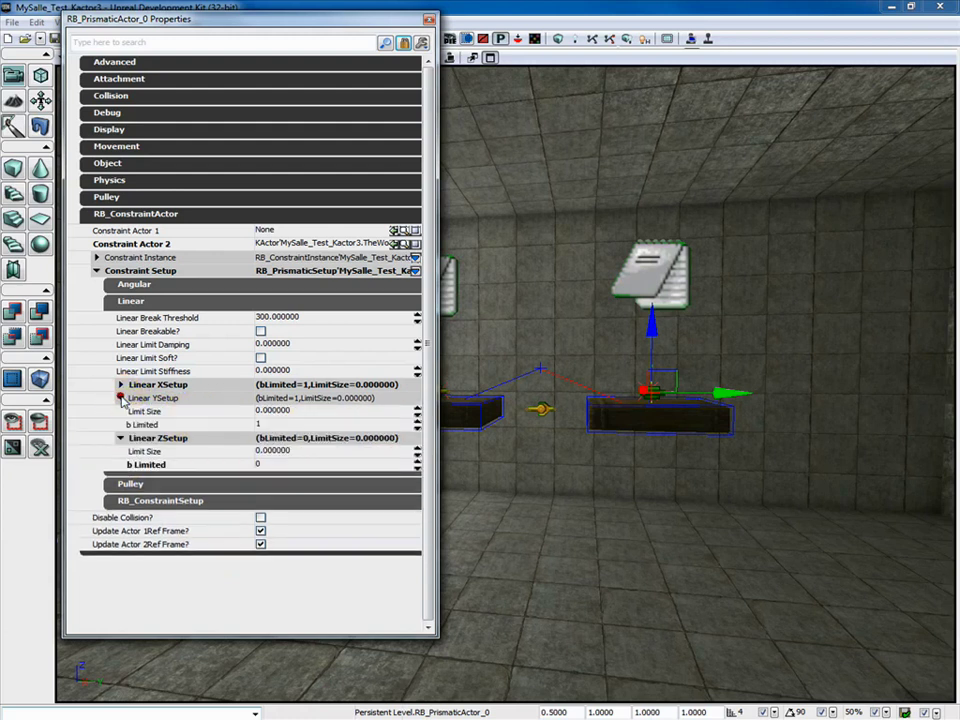
{"action": "left_click", "coordinate": [124, 385]}
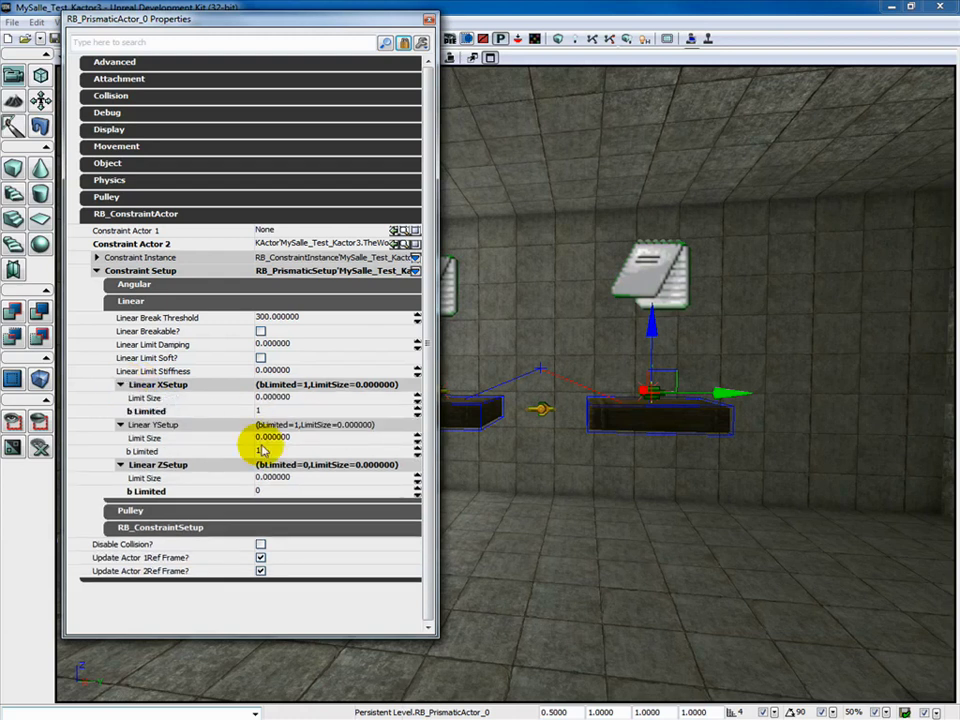
{"action": "type", "text": "0"}
{"action": "key", "text": "Return"}
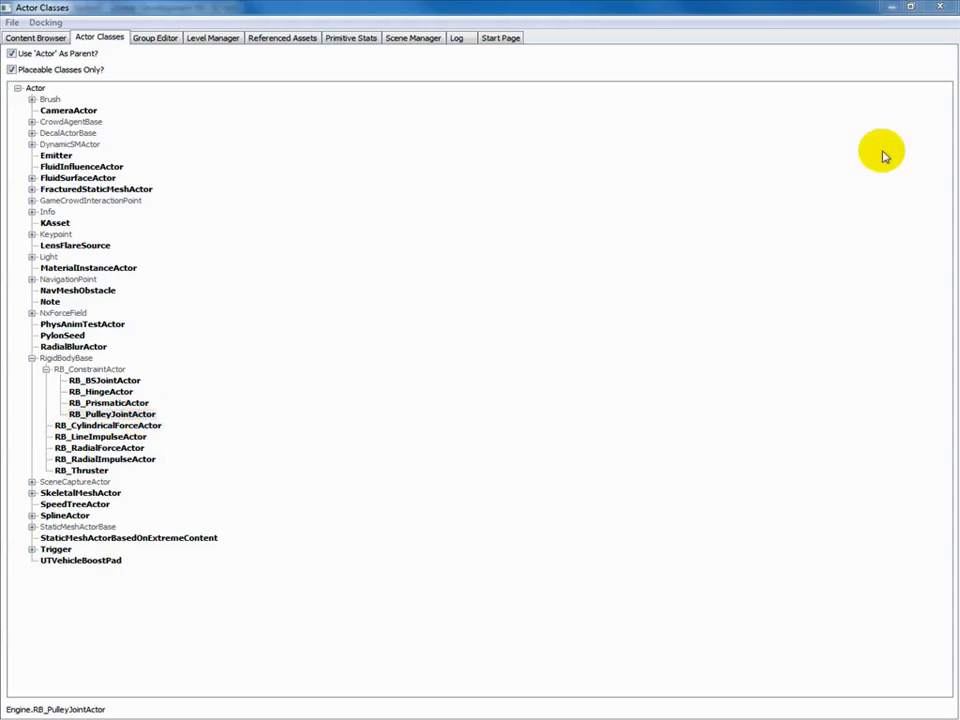
- Close the Actor Classes browser, open the central pulley joint's properties, and select the note above the right platform
{"action": "left_click", "coordinate": [938, 7]}
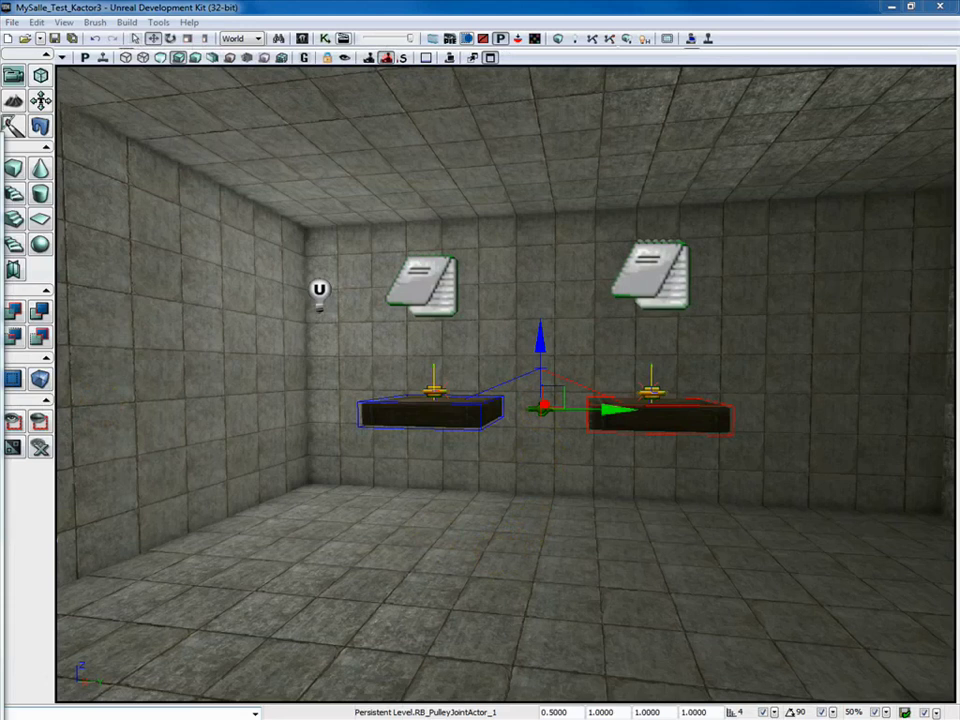
{"action": "key", "text": "F4"}
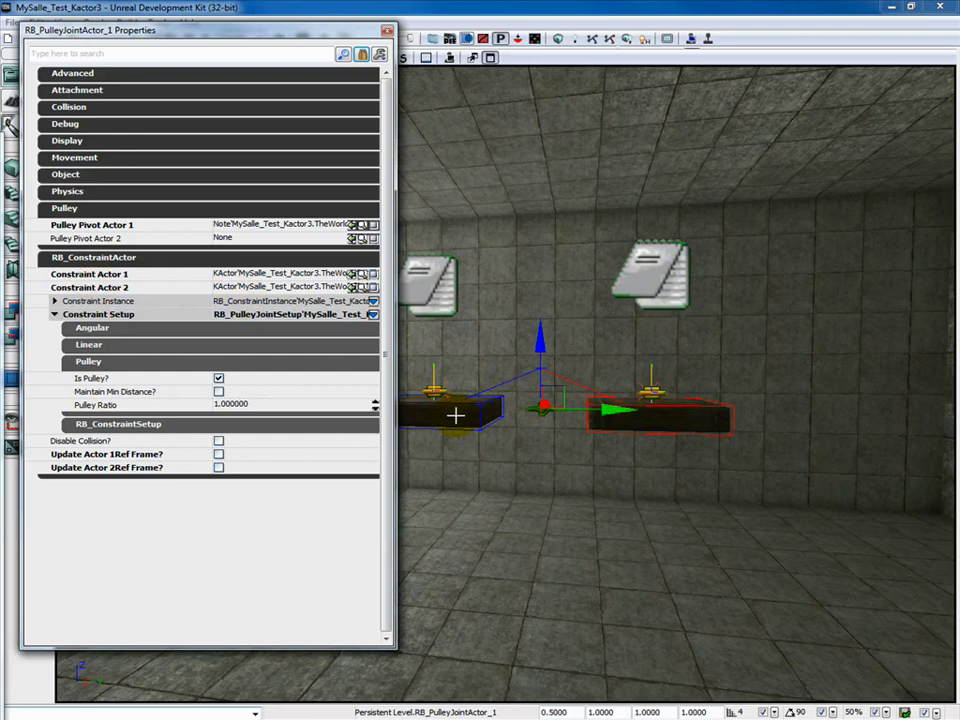
{"action": "left_click", "coordinate": [653, 262]}
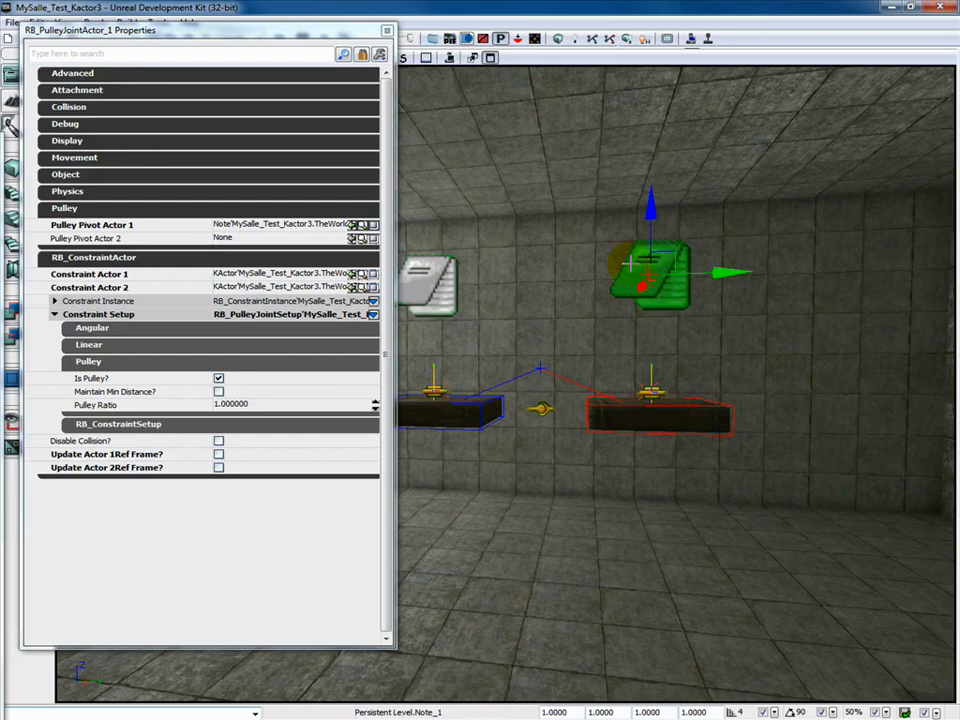
{"action": "left_click_drag", "start_coordinate": [204, 43], "coordinate": [198, 105]}
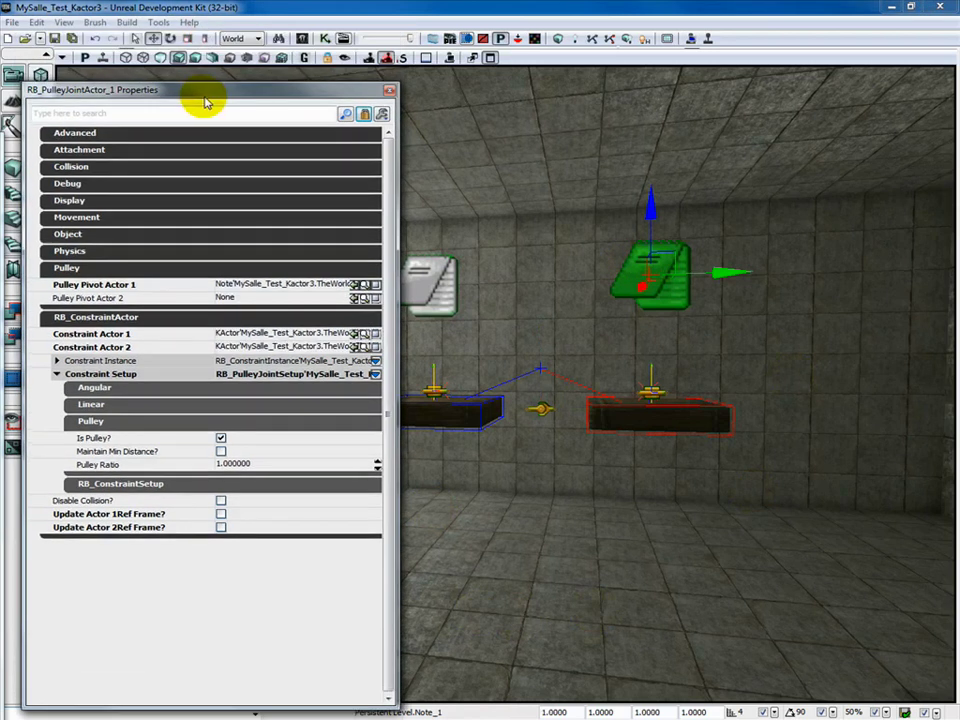
- Locate the Note class among the actor classes and examine the Is Pulley option in the pulley joint's constraint setup
{"action": "left_click", "coordinate": [302, 38]}
{"action": "left_click", "coordinate": [100, 22]}
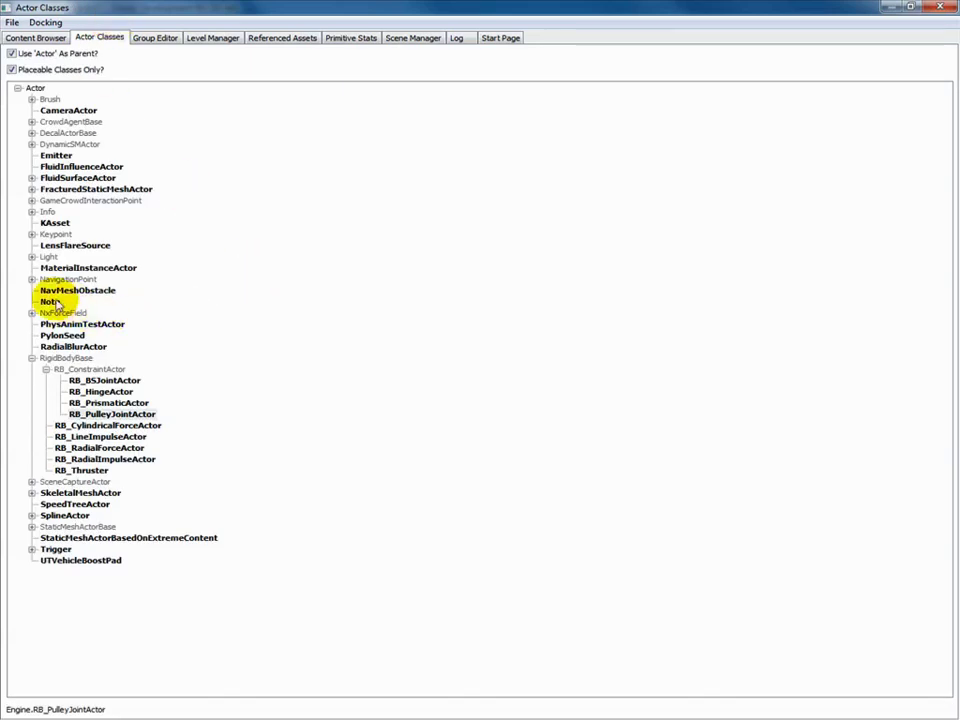
{"action": "left_click", "coordinate": [49, 301]}
{"action": "left_click", "coordinate": [940, 7]}
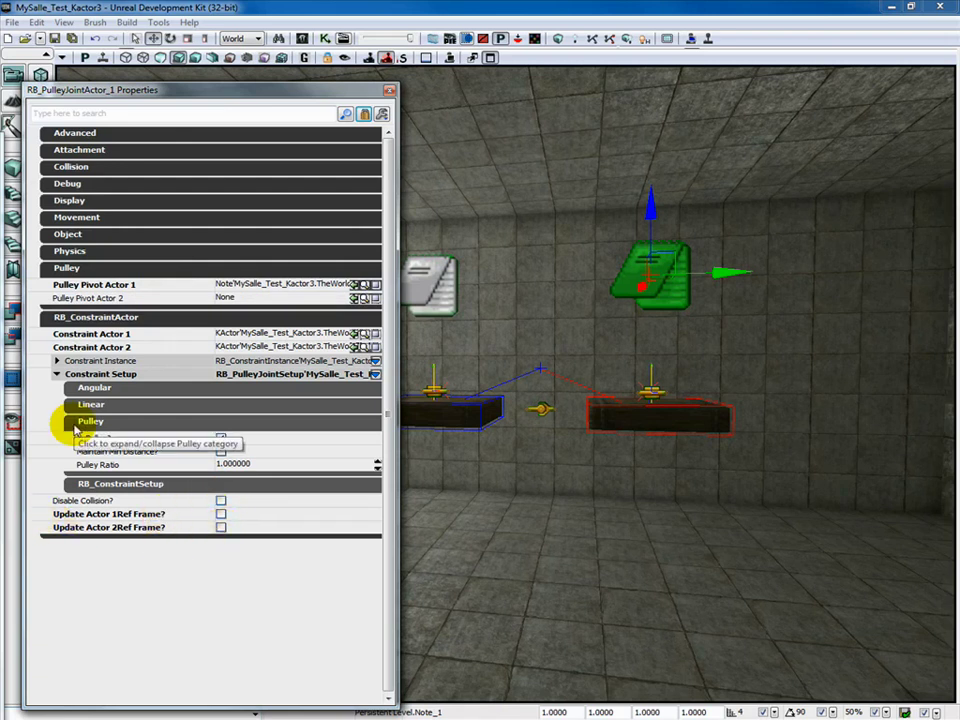
{"action": "left_click", "coordinate": [221, 440]}
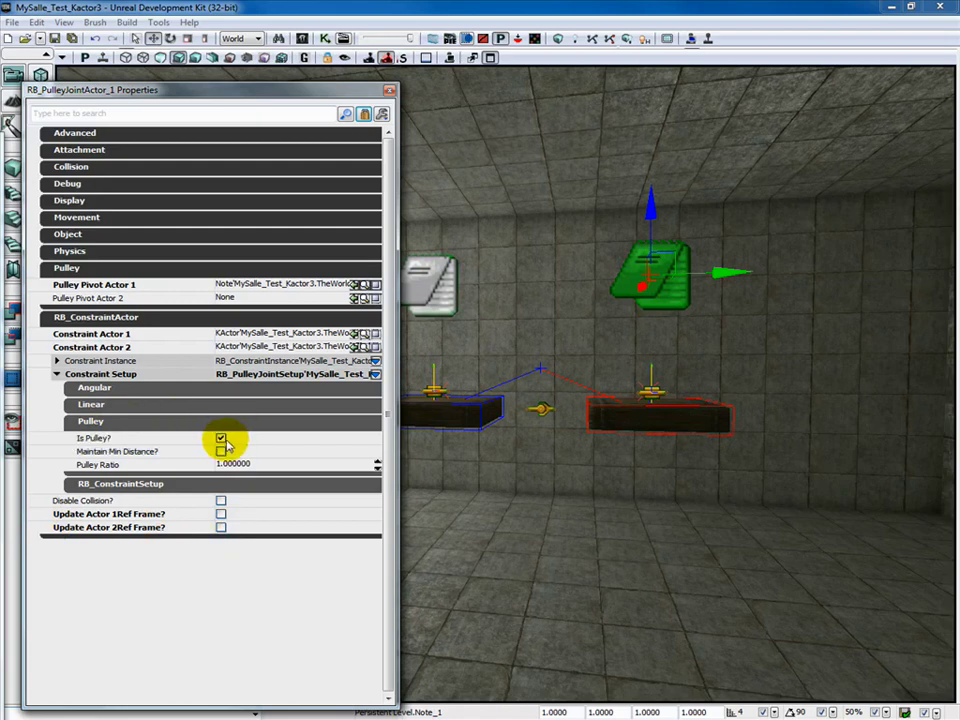